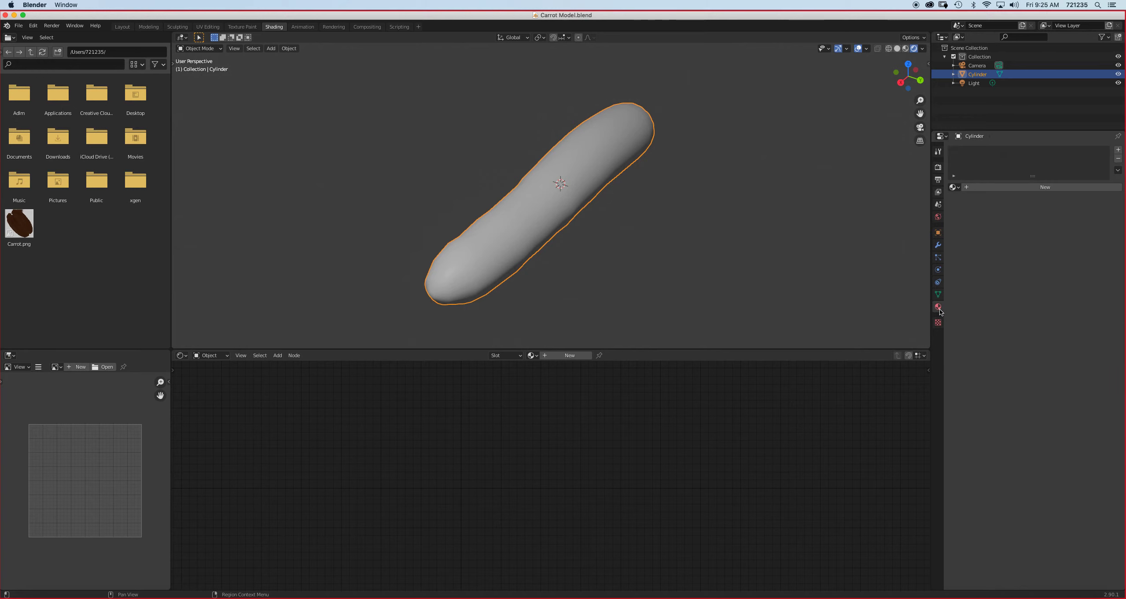
Create a new material for the carrot with an orange base color (hue 0.072, saturation 1.000) and roughness of about 0.838
left_click(1023, 187)
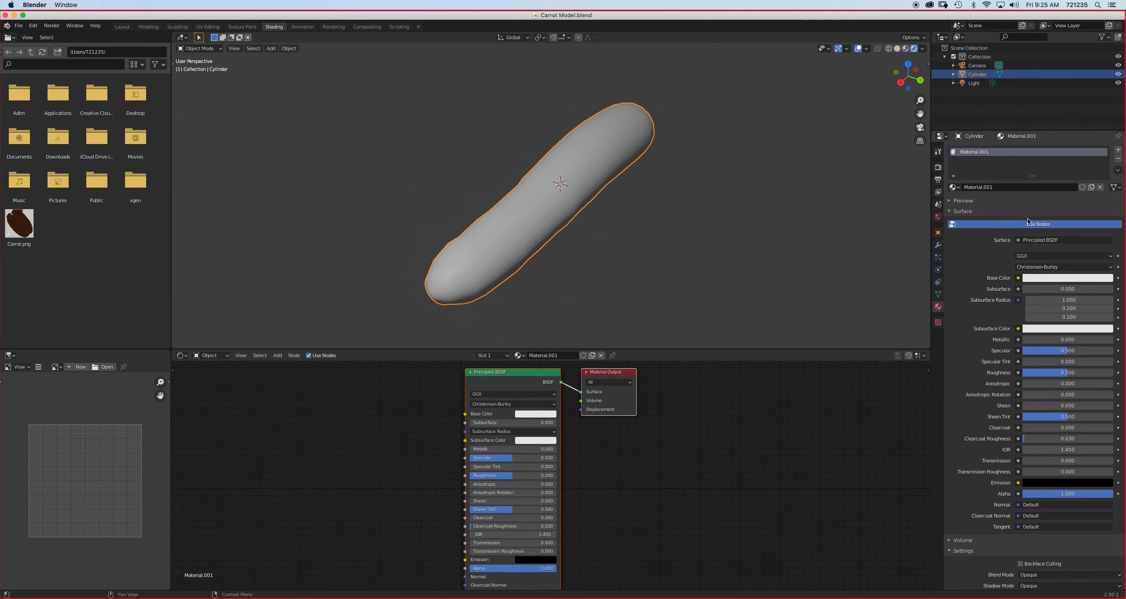
left_click(1055, 278)
left_click_drag(1067, 184, 1053, 213)
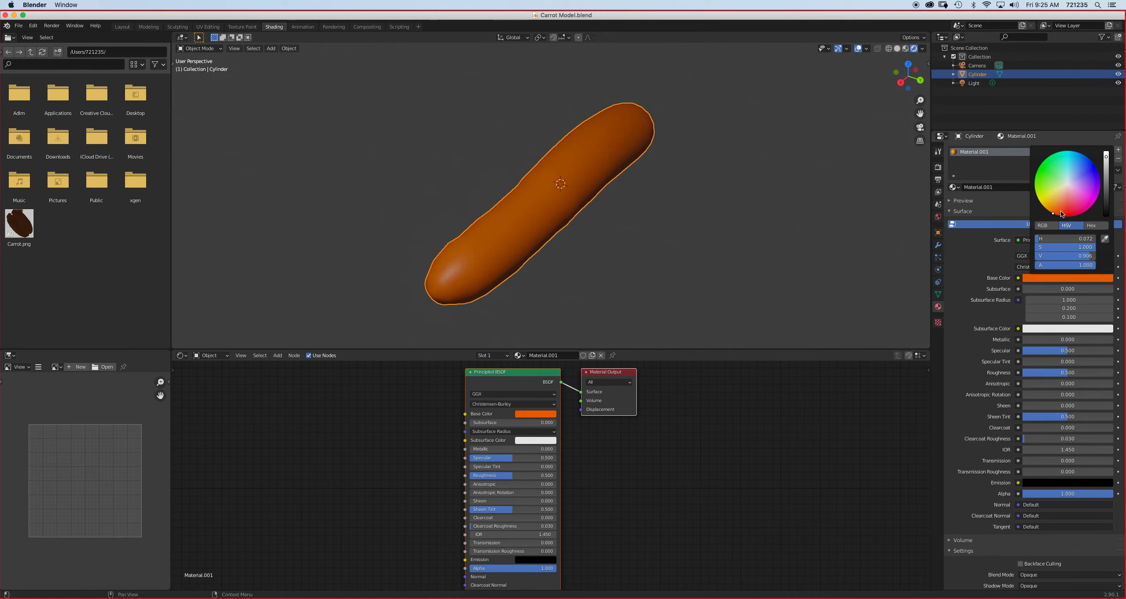
left_click_drag(1067, 372, 1098, 372)
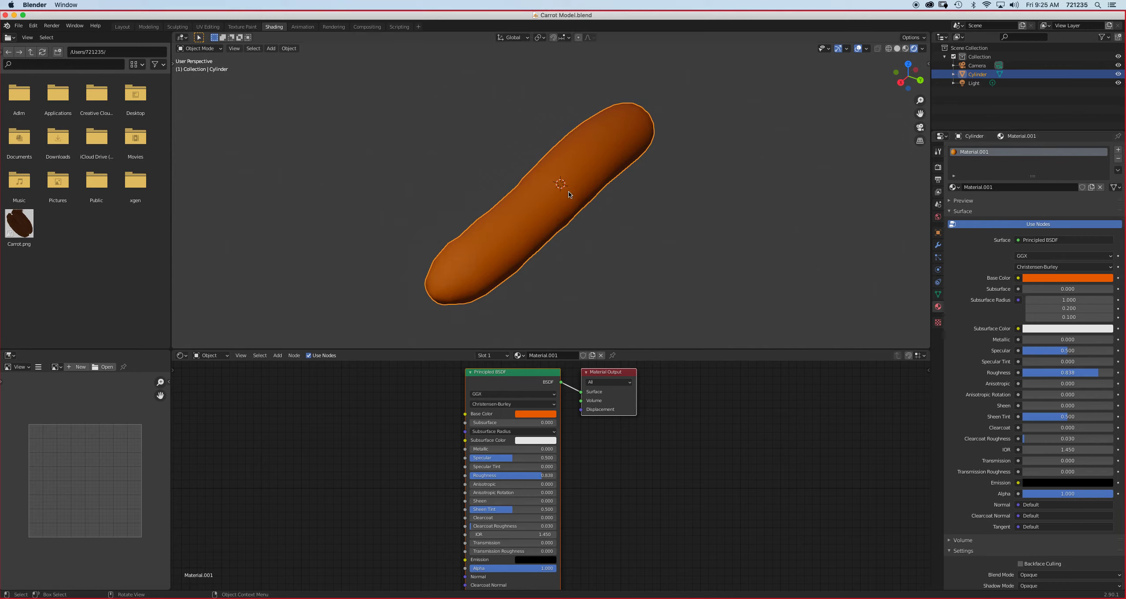
middle_click_drag(601, 172, 579, 185)
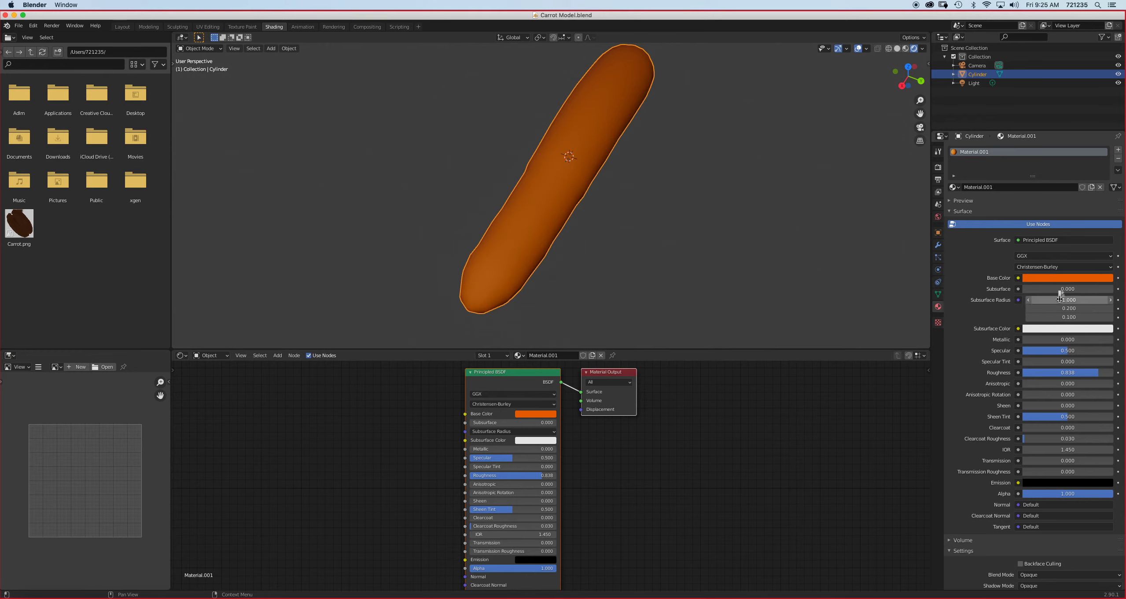
Copy the orange base color into the material's subsurface color and darken it to a deeper orange
key("ctrl+v")
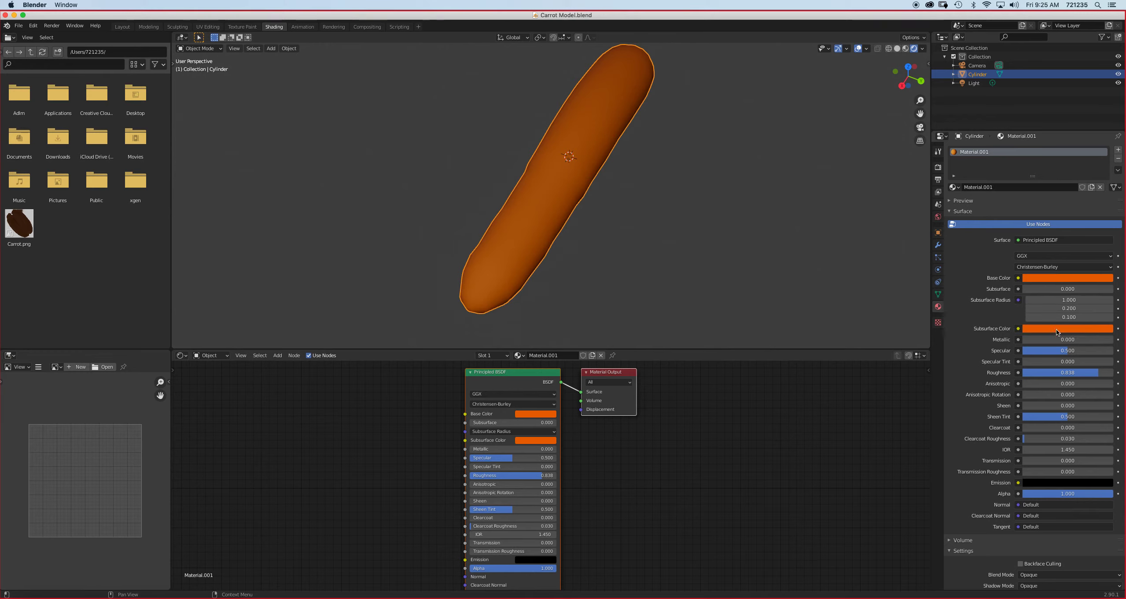
left_click(1073, 329)
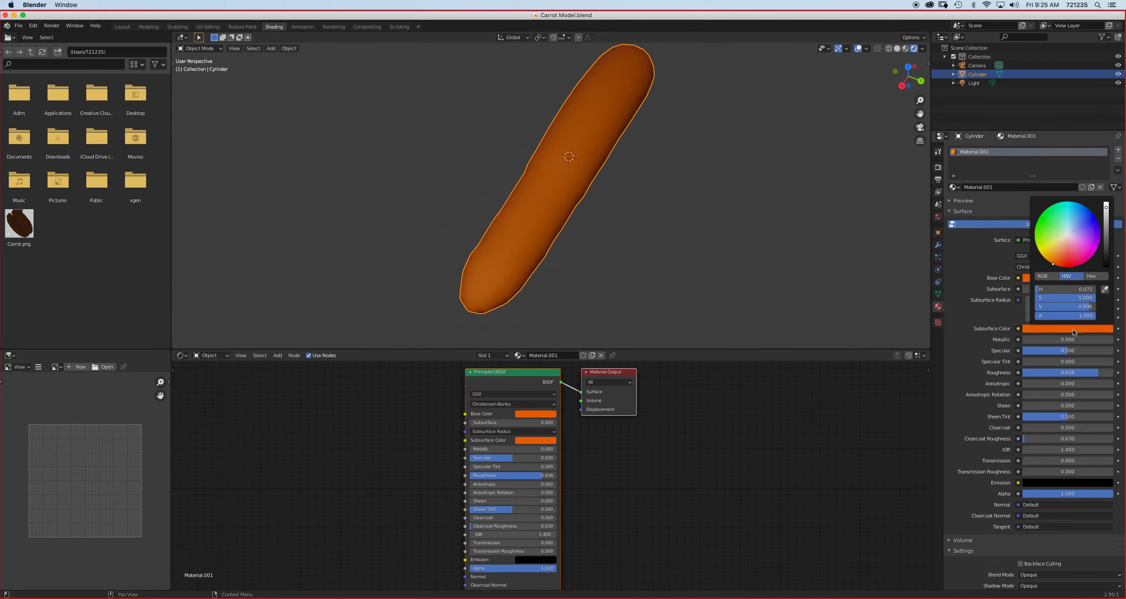
left_click_drag(1106, 208, 1106, 219)
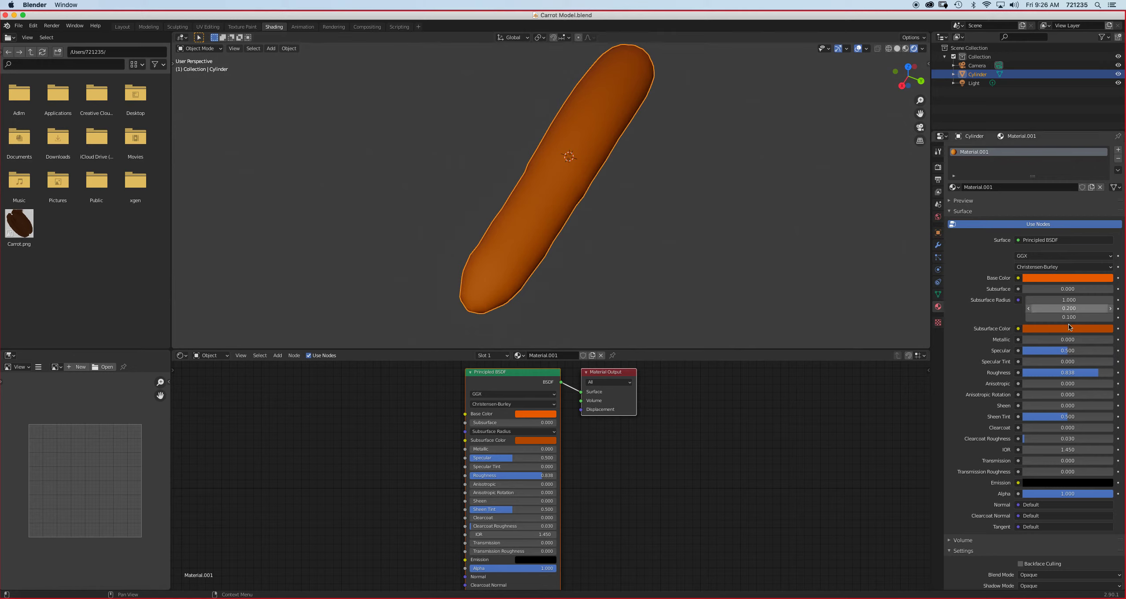
middle_click_drag(538, 228, 516, 209)
scroll(516, 209, "up", 2)
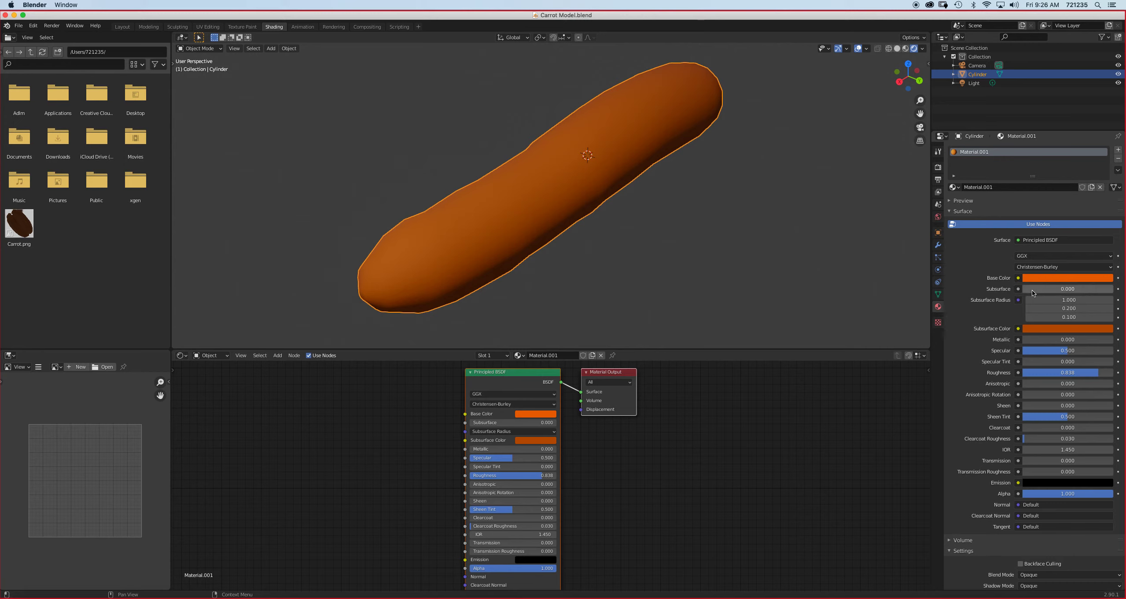
Set the carrot material's subsurface amount to about 0.420 and its roughness to about 0.674
left_click_drag(1028, 293, 1113, 292)
middle_click_drag(570, 234, 634, 244)
left_click_drag(1100, 288, 1048, 288)
left_click_drag(1096, 373, 1081, 373)
middle_click_drag(616, 247, 519, 215)
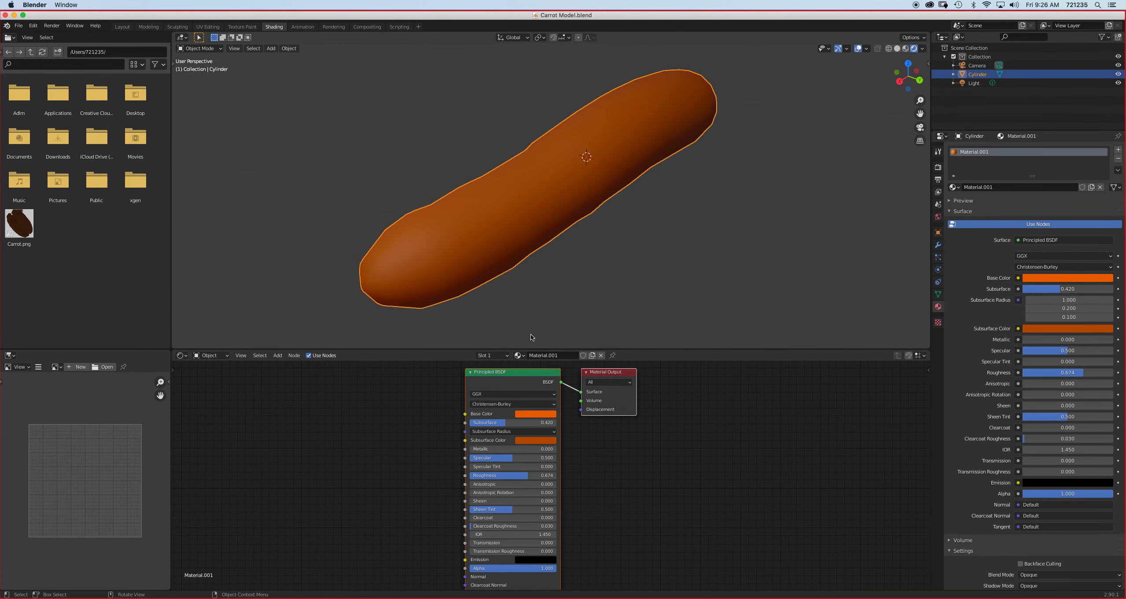
Switch to the Texture Paint workspace and display the carrot in Material Preview shading
left_click(242, 26)
left_click(907, 49)
scroll(715, 240, "up", 8)
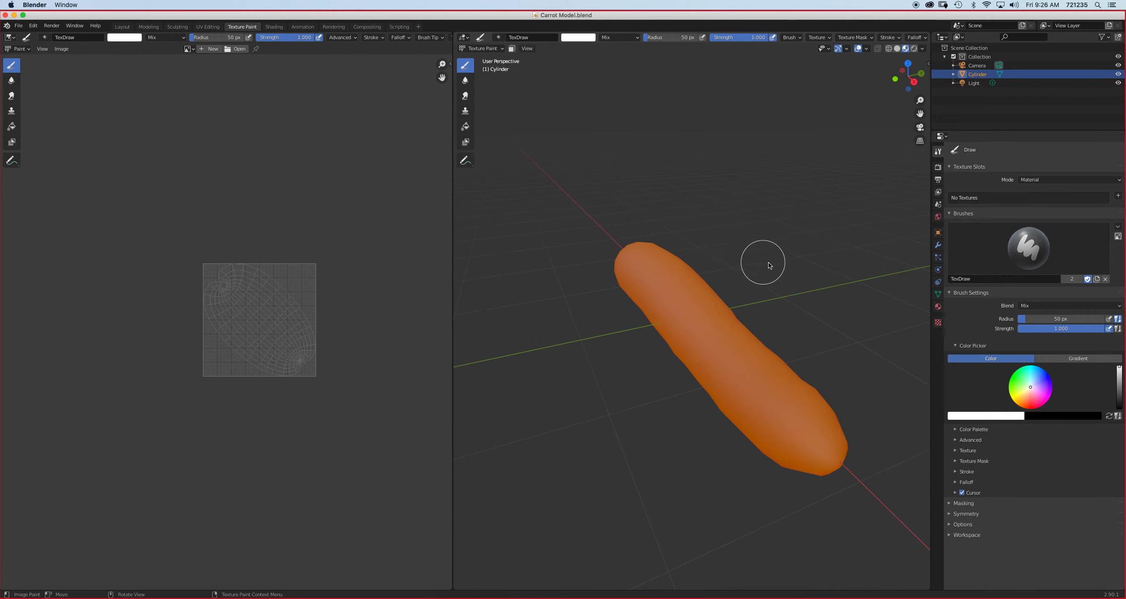
mouse_move(752, 323)
middle_mouse_down()
mouse_move(848, 296)
mouse_move(888, 337)
mouse_move(845, 381)
mouse_move(764, 329)
mouse_move(792, 332)
mouse_move(642, 266)
middle_mouse_up()
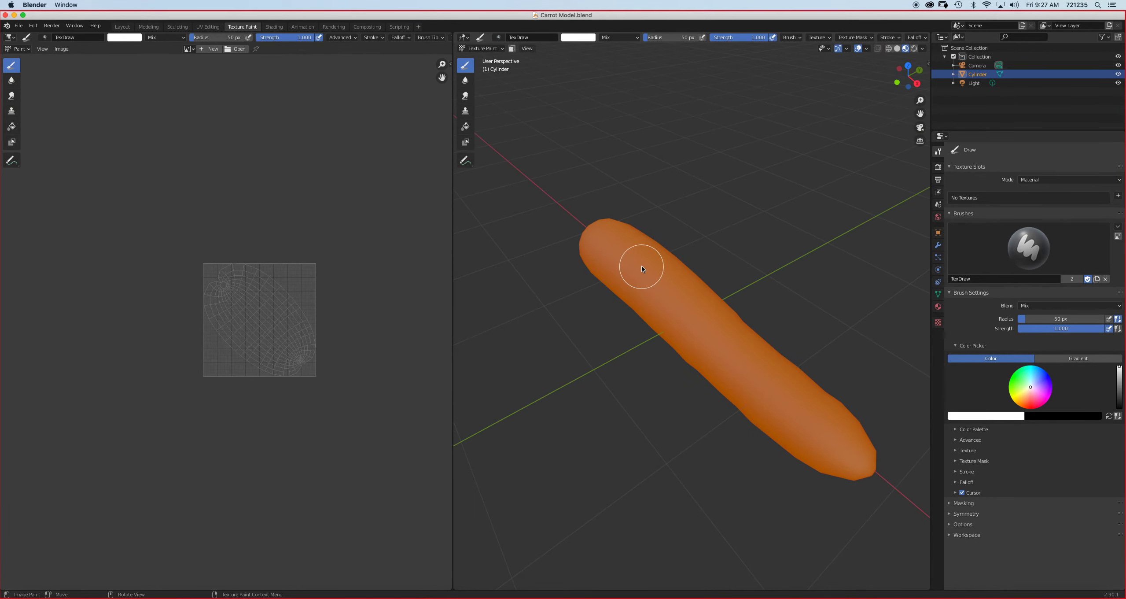
scroll(309, 370, "up", 6)
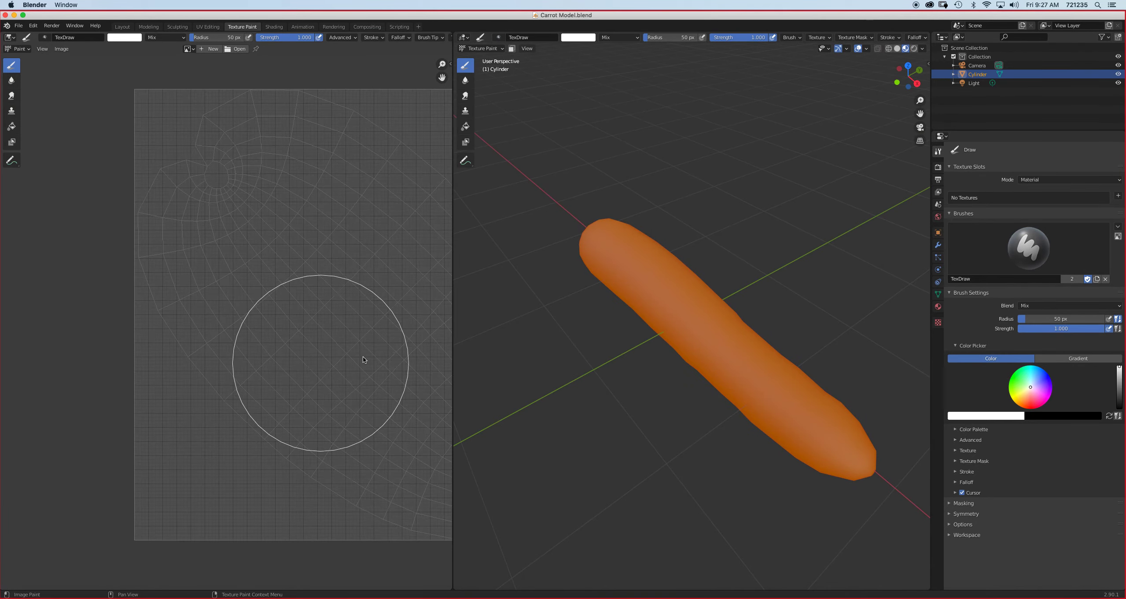
middle_click_drag(375, 334, 274, 335)
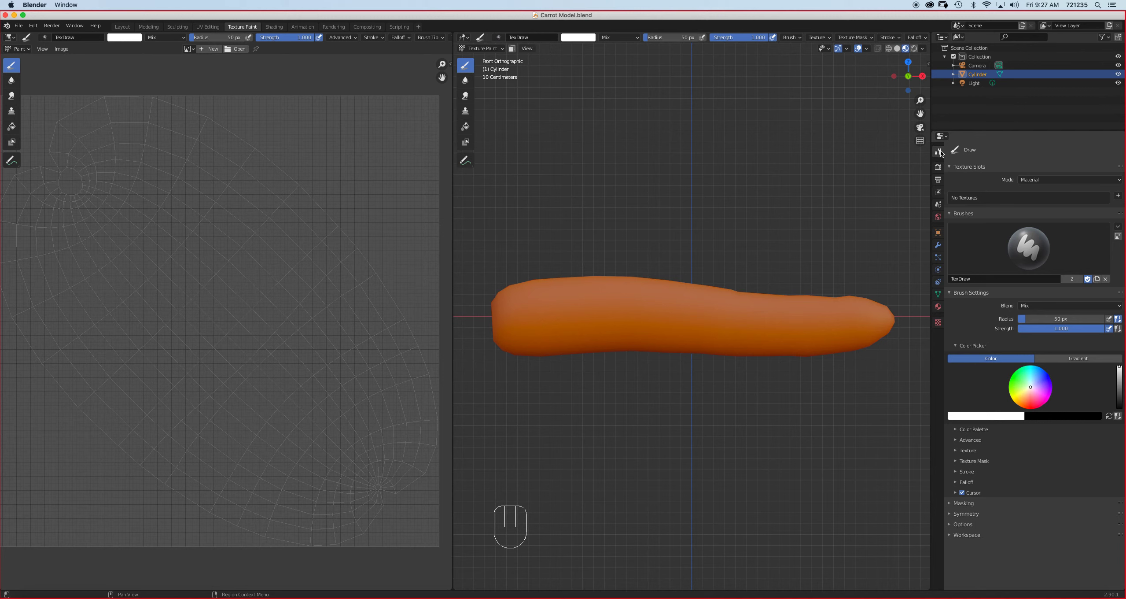
Keep the texture slot mode on Material and start a new Bump texture paint slot
left_click(1038, 179)
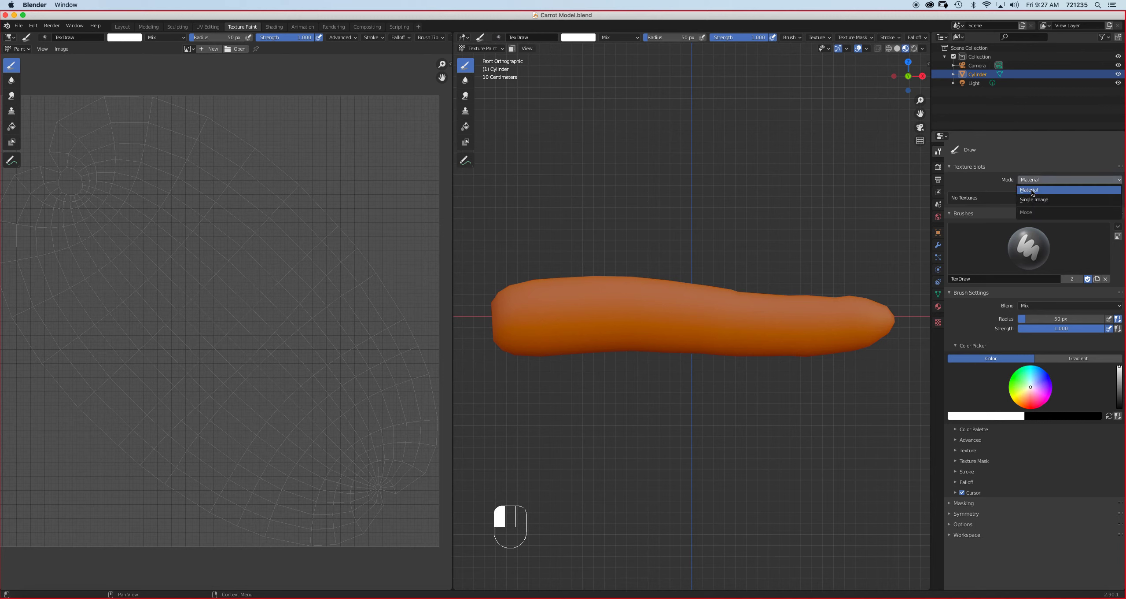
left_click(1031, 190)
left_click(1039, 164)
left_click(1046, 170)
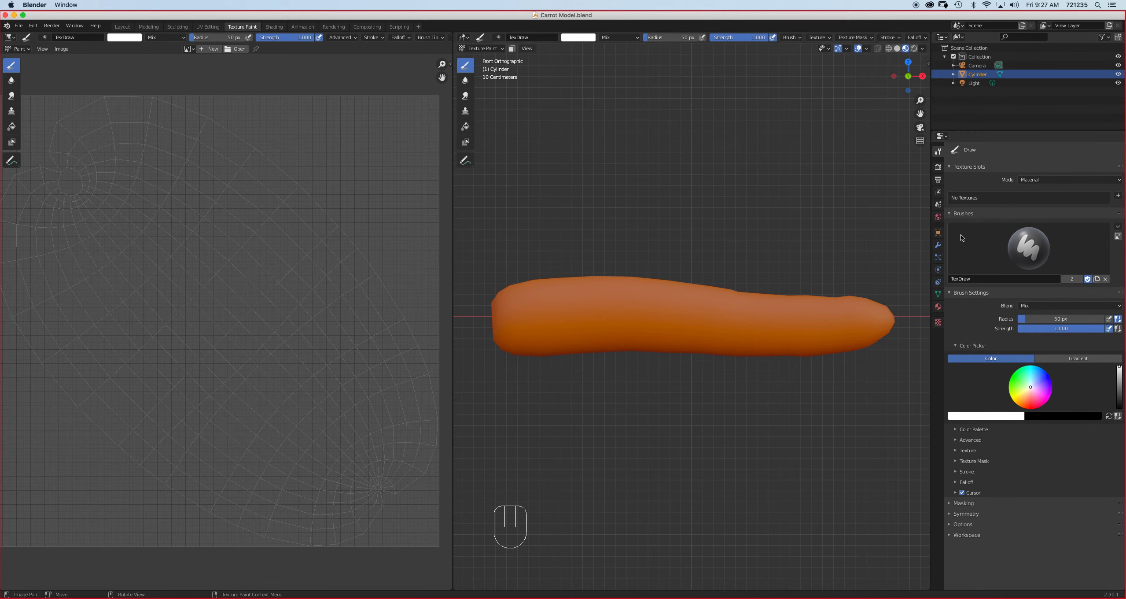
left_click(1118, 195)
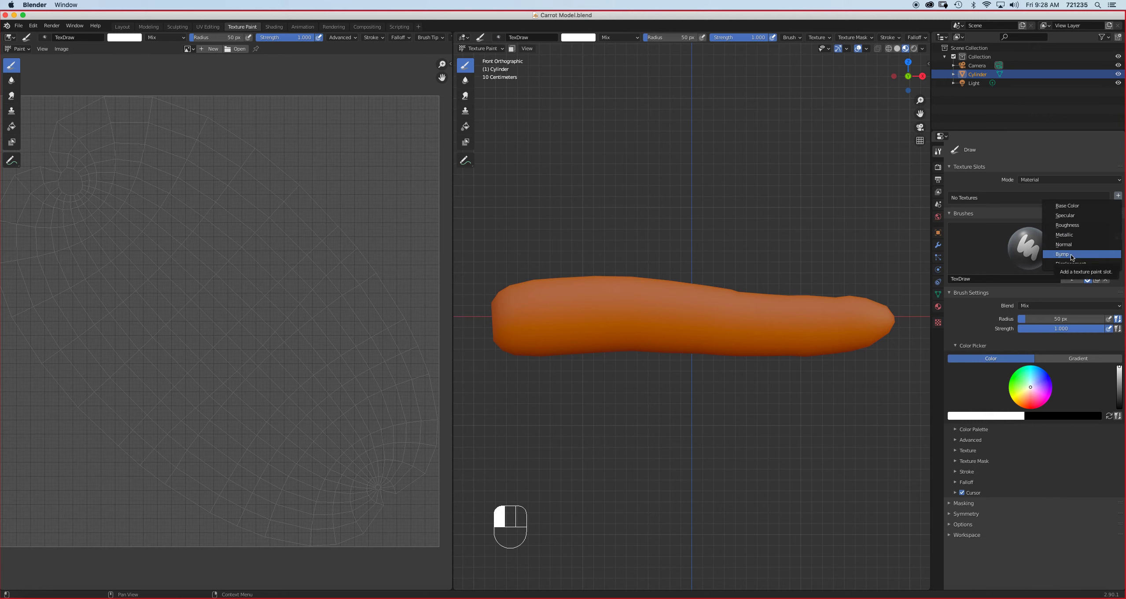
left_click(1071, 255)
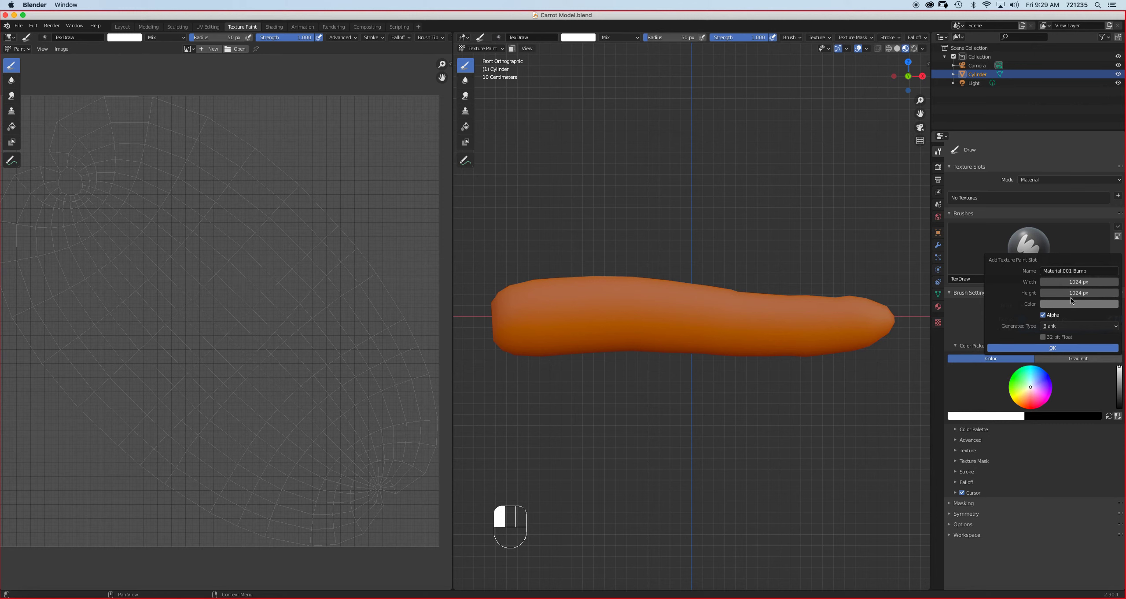
Set the new bump texture's width and height to 2048 px each
left_click(1078, 282)
left_click(1078, 282)
type("*2")
key("Return")
left_click(1081, 293)
left_click(1080, 293)
type("*")
key("Return")
Create the bump texture slot named Carrot Bump with a white fill color and alpha turned off
left_click(1071, 304)
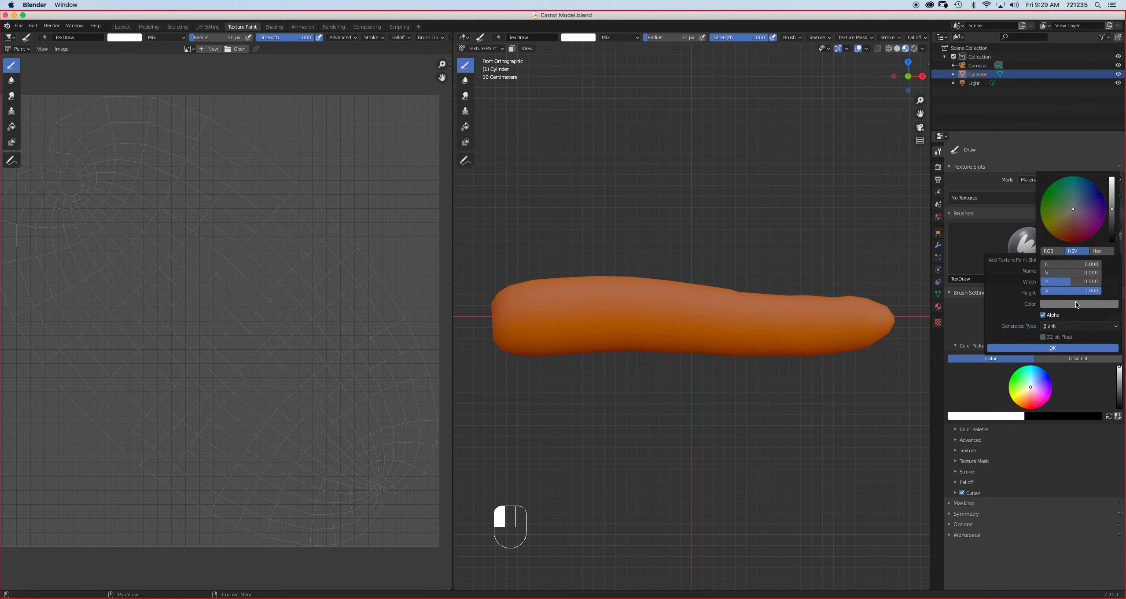
left_click_drag(1112, 209, 1112, 176)
left_click(1043, 315)
left_click(1067, 270)
type("Carrot Bump")
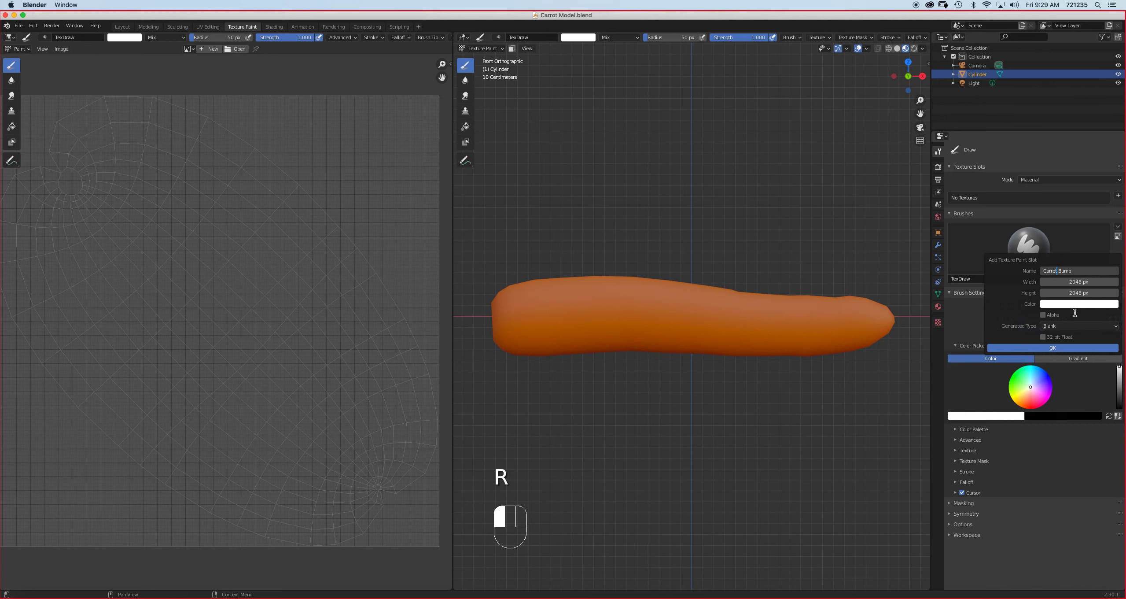
left_click(1072, 348)
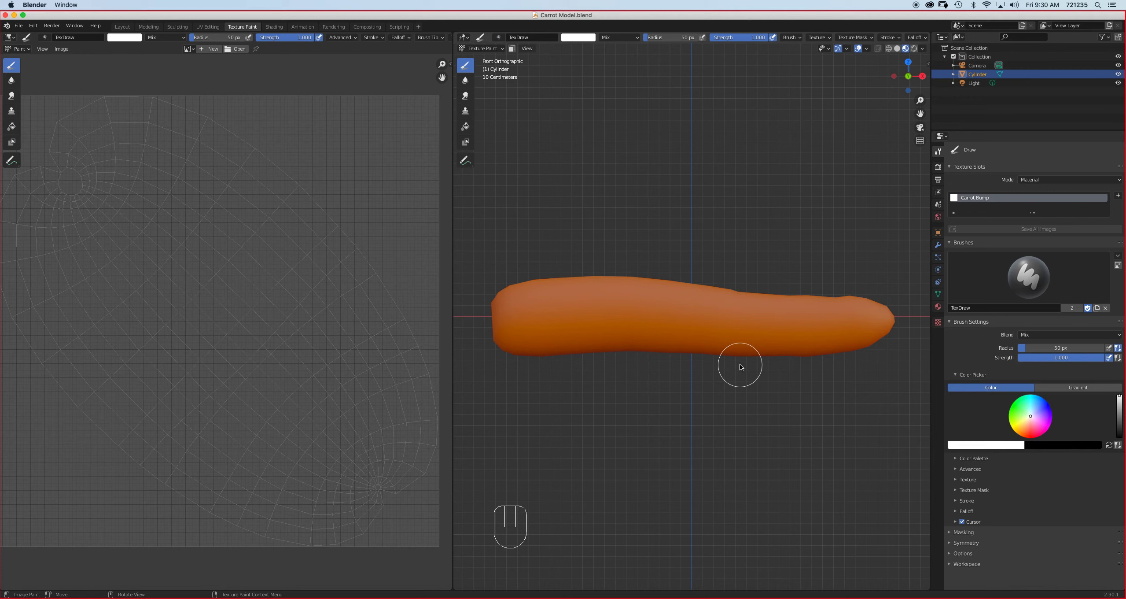
Test a black and a white brush stroke on the carrot's bump texture, undoing the black one
left_click(1109, 445)
middle_click_drag(740, 365, 669, 404)
left_click_drag(700, 261, 707, 293)
key("super+z")
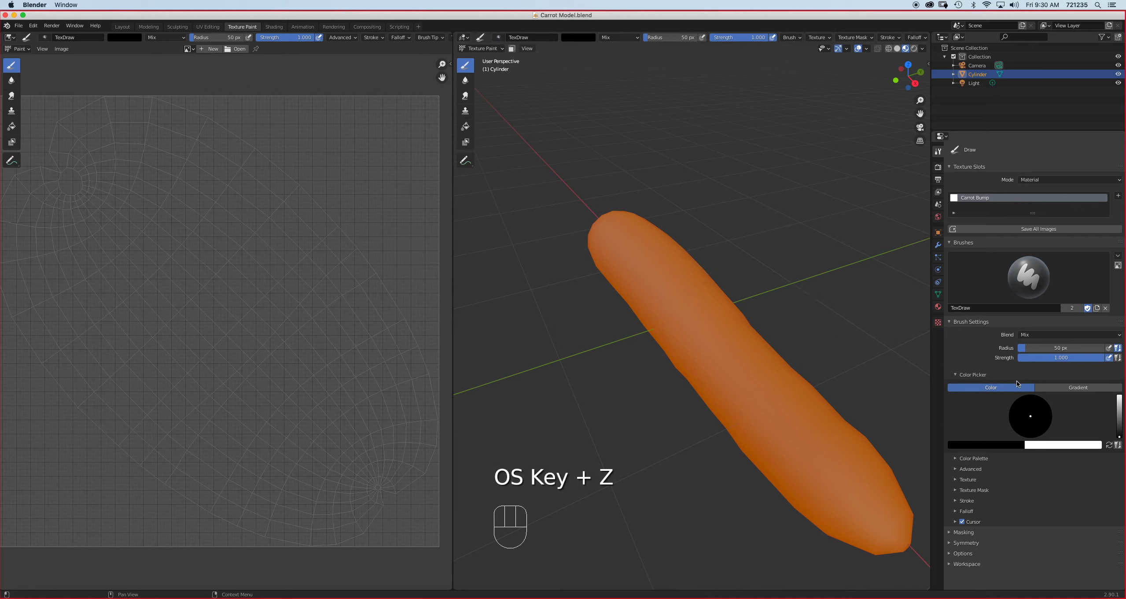
left_click(1108, 444)
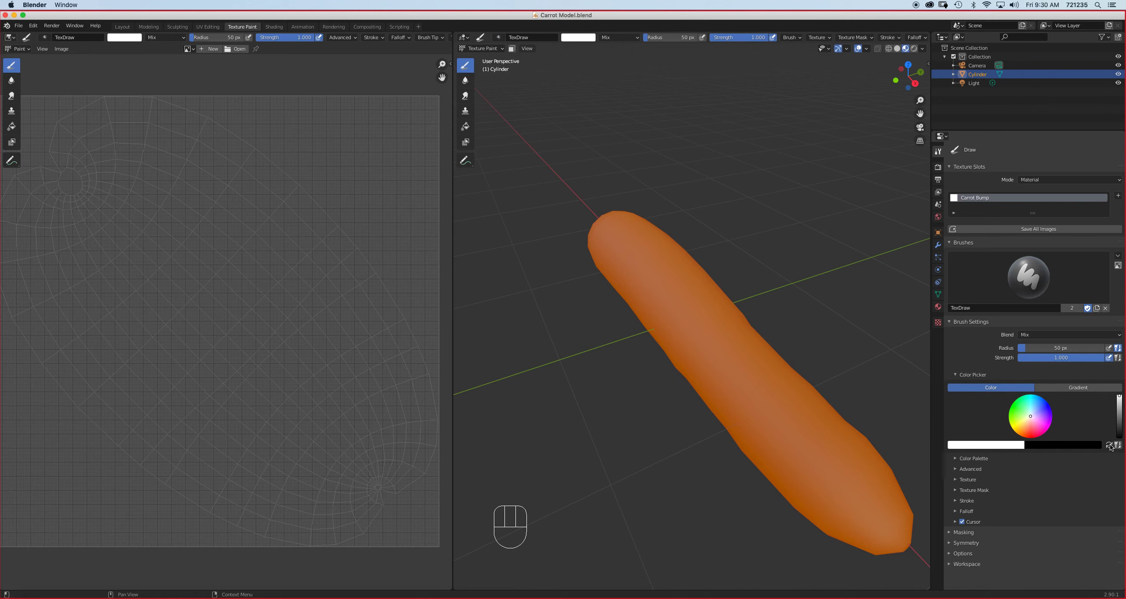
mouse_move(777, 399)
left_mouse_down()
mouse_move(760, 399)
mouse_move(789, 370)
left_mouse_up()
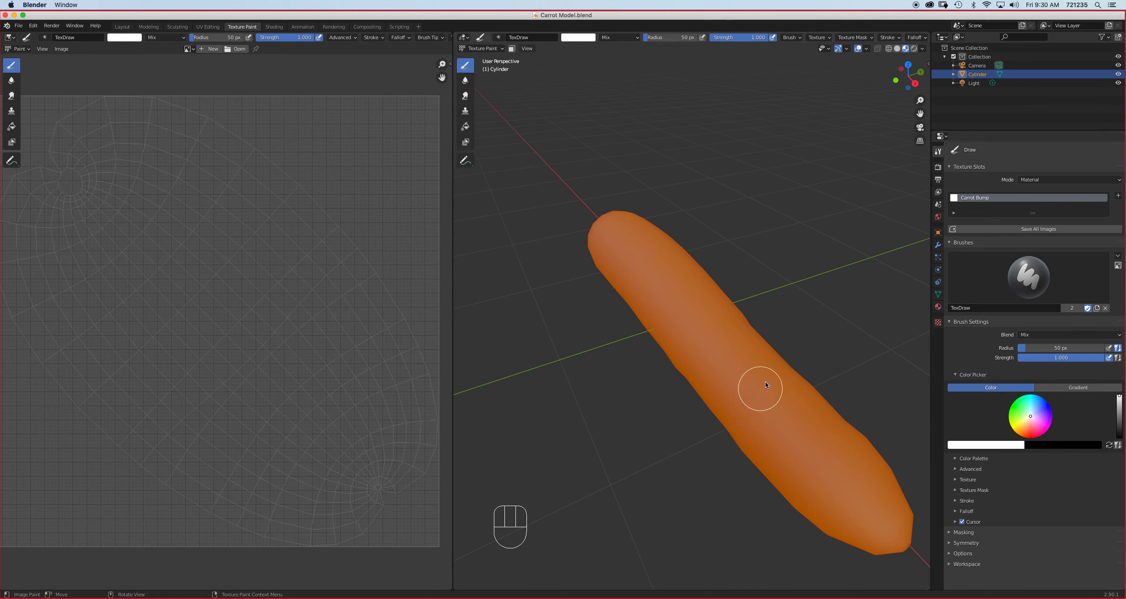
Switch the brush color to black and paint a short groove across the carrot's body
left_click(1109, 445)
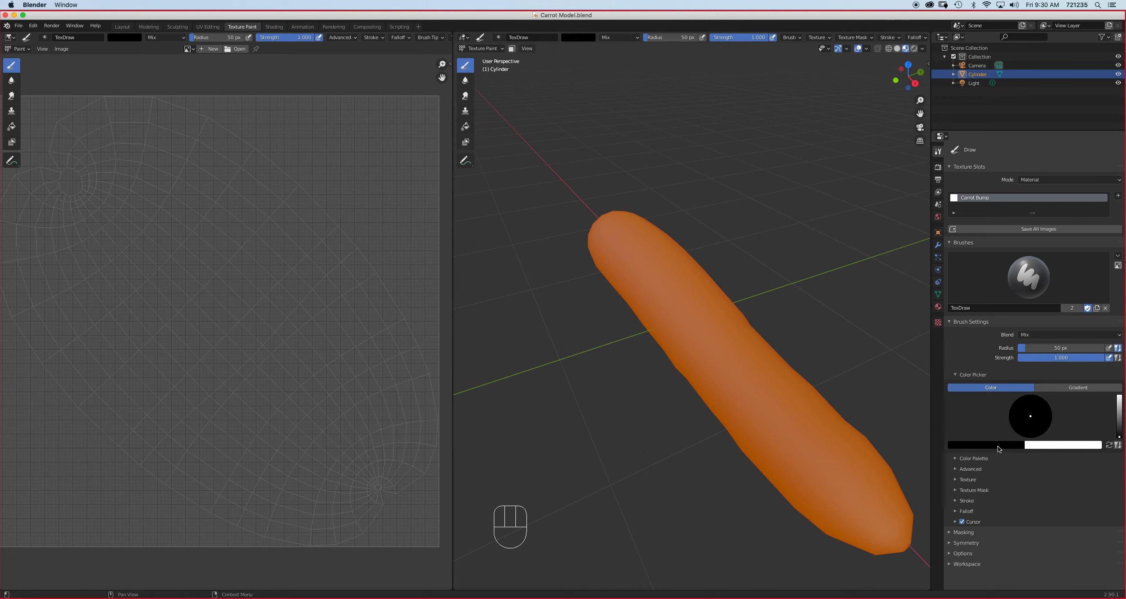
scroll(729, 363, "up", 4)
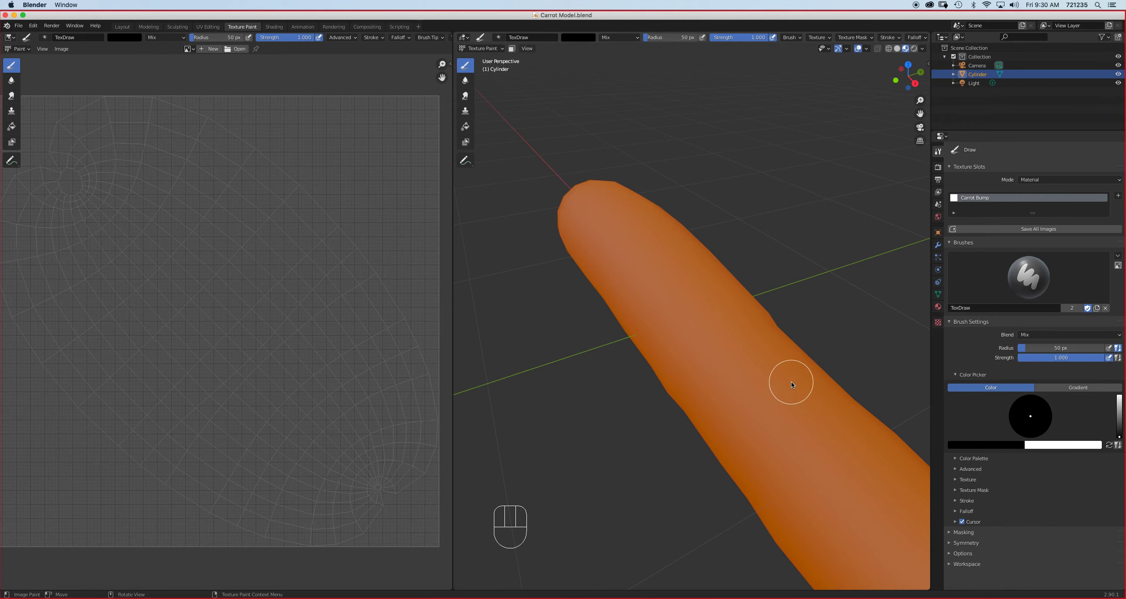
left_click_drag(777, 377, 731, 409)
mouse_move(731, 410)
middle_mouse_down()
mouse_move(810, 428)
mouse_move(827, 409)
mouse_move(792, 430)
mouse_move(816, 442)
mouse_move(811, 412)
mouse_move(992, 433)
middle_mouse_up()
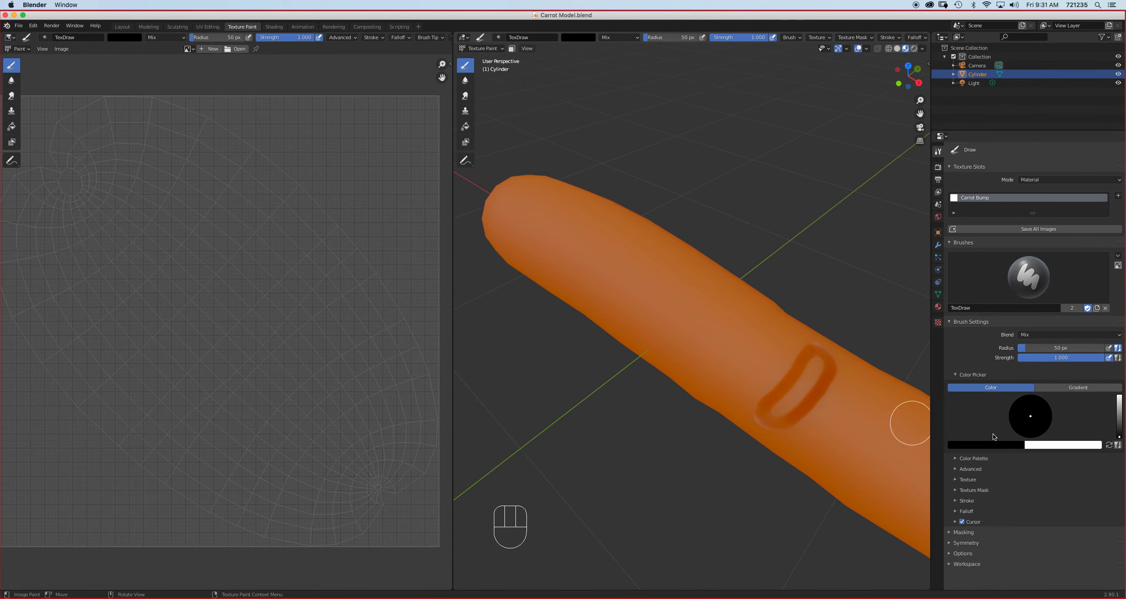
Test white paint over the groove, return the brush to black and undo the last stroke in top view
left_click(1109, 444)
left_click_drag(801, 381, 792, 388)
left_click(1109, 445)
key("KP_7")
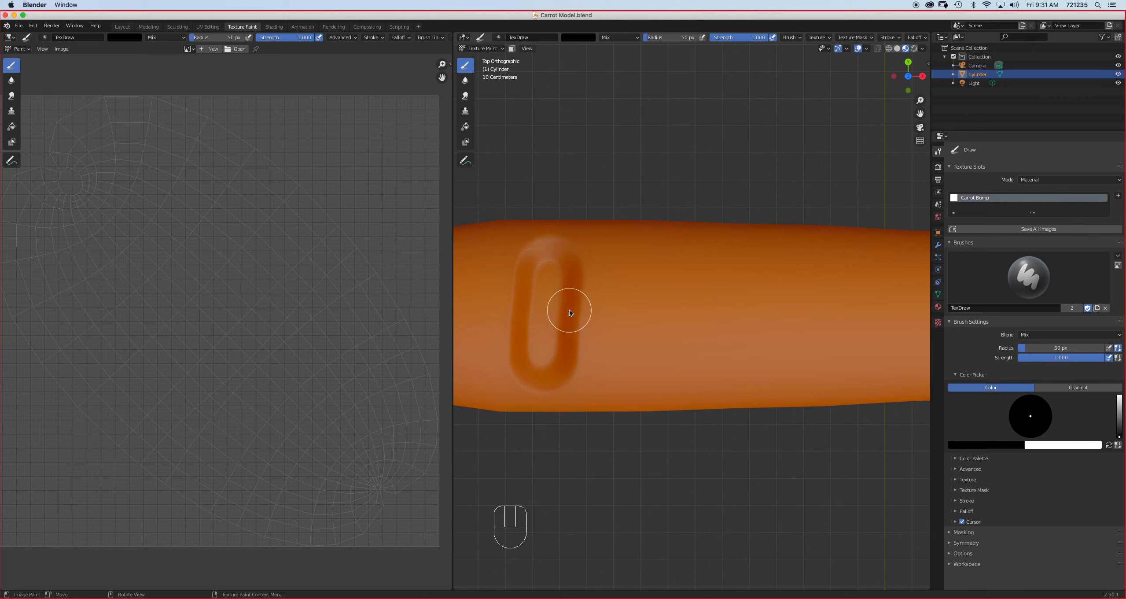
key("super+z")
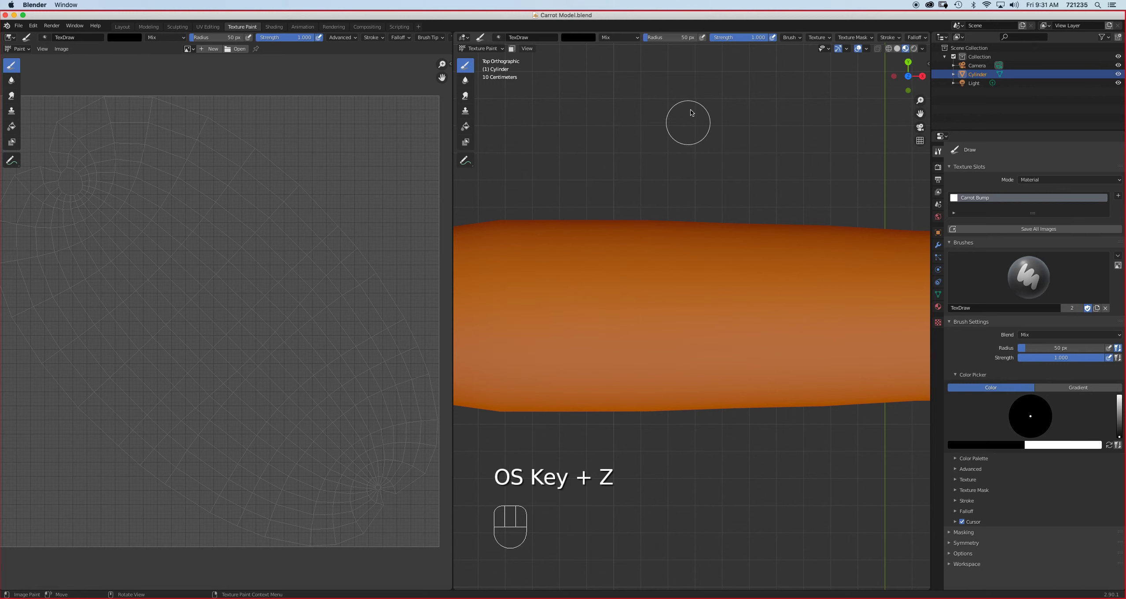
Change the brush falloff to the linear curve preset and paint a black groove across the top of the carrot
left_click(915, 37)
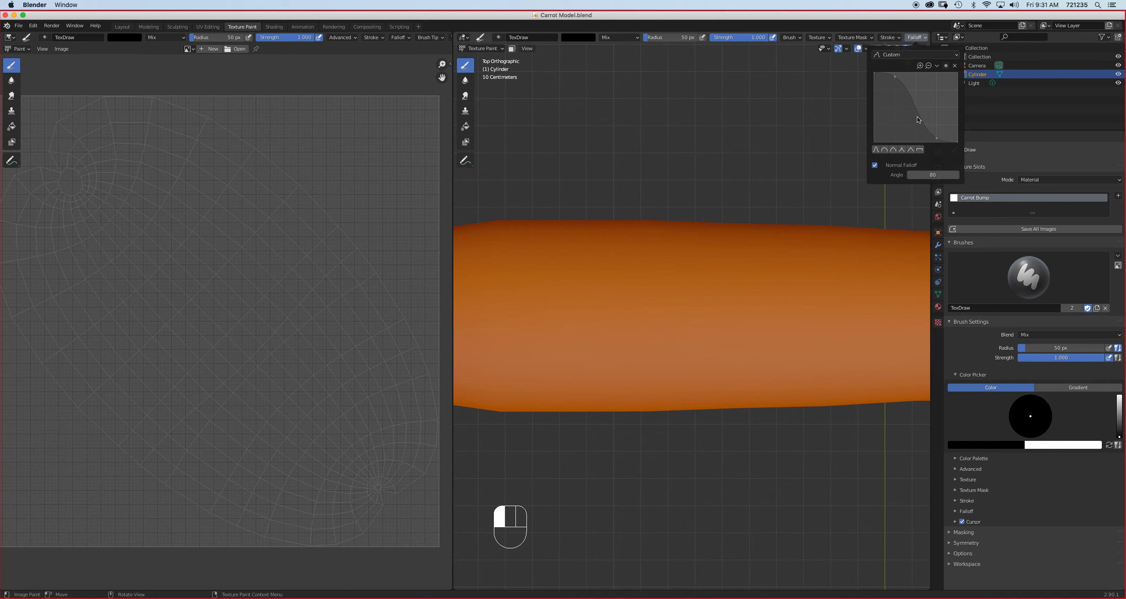
left_click(911, 150)
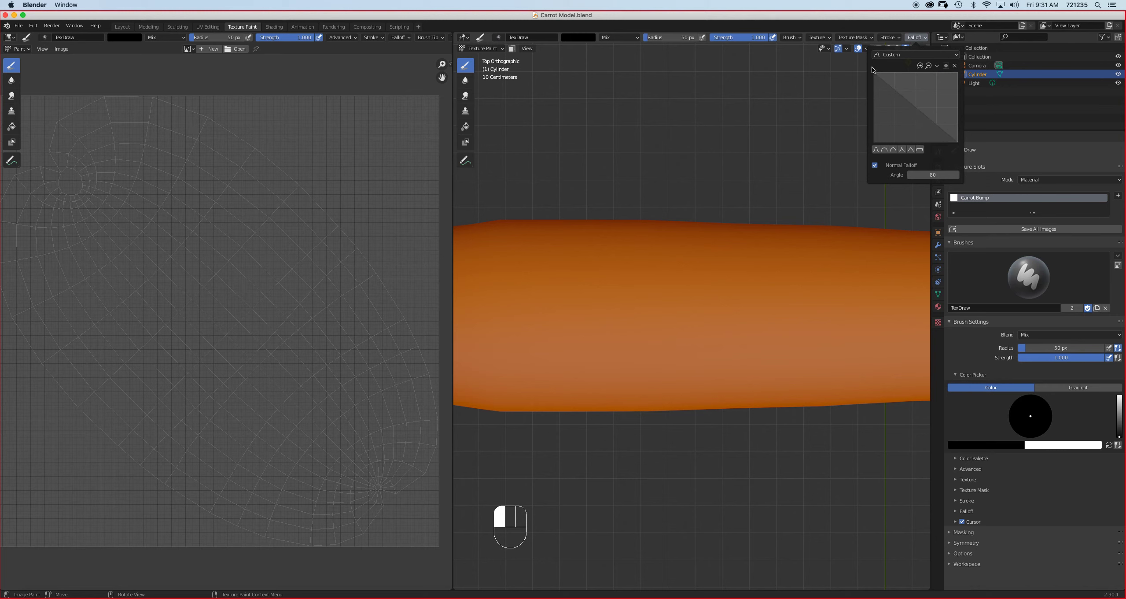
left_click_drag(596, 270, 597, 286)
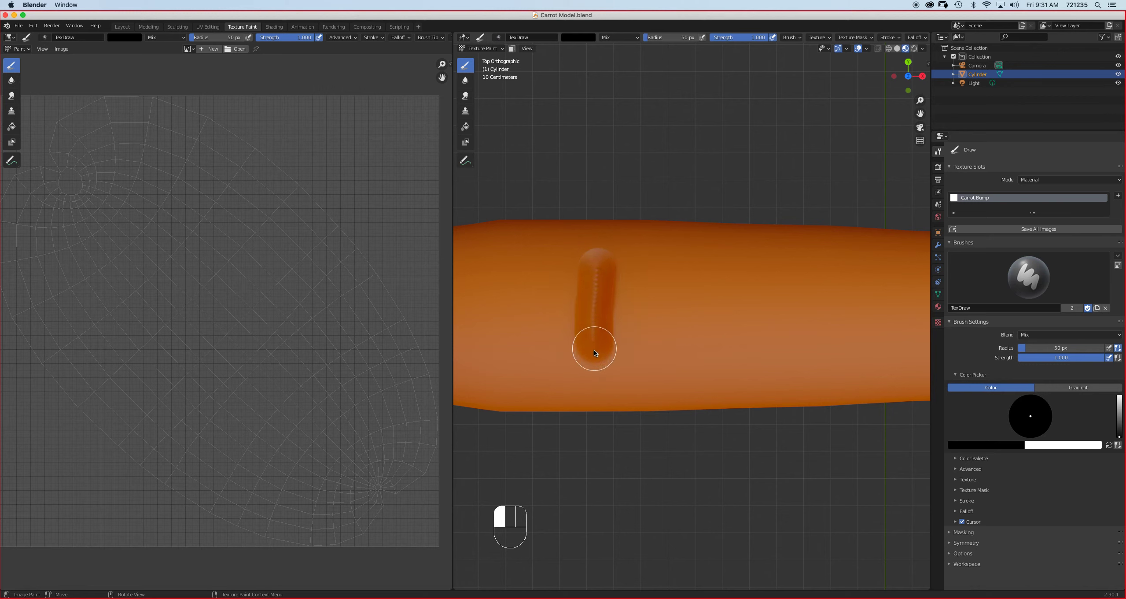
left_click_drag(593, 350, 597, 359)
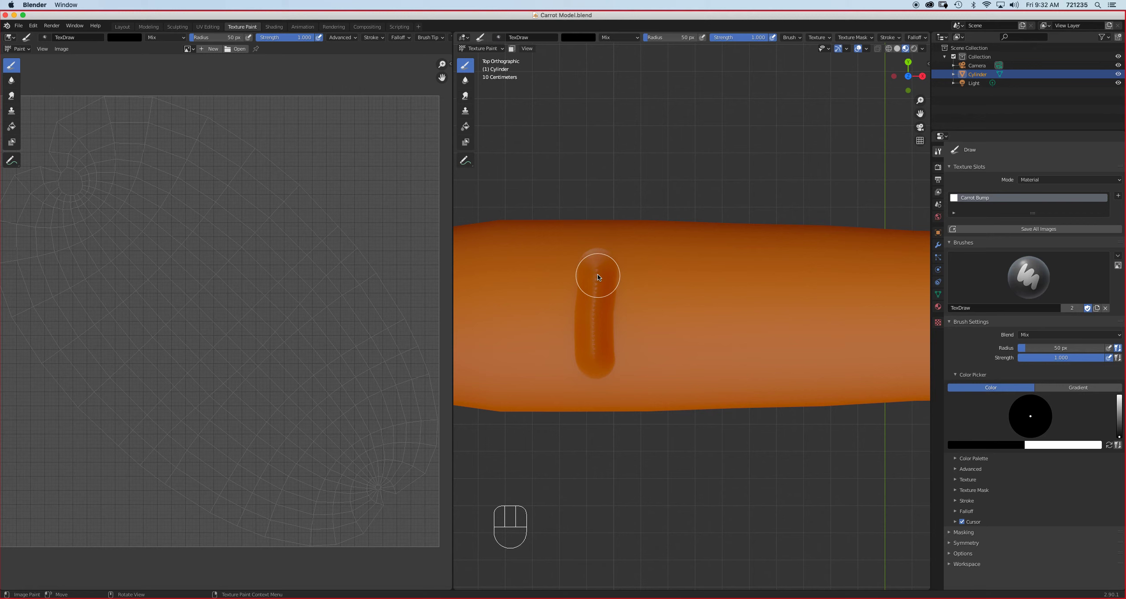
Inspect the groove painted with the linear falloff and undo it in top view
middle_click_drag(603, 312, 655, 308)
middle_click_drag(668, 303, 639, 308)
key("KP_7")
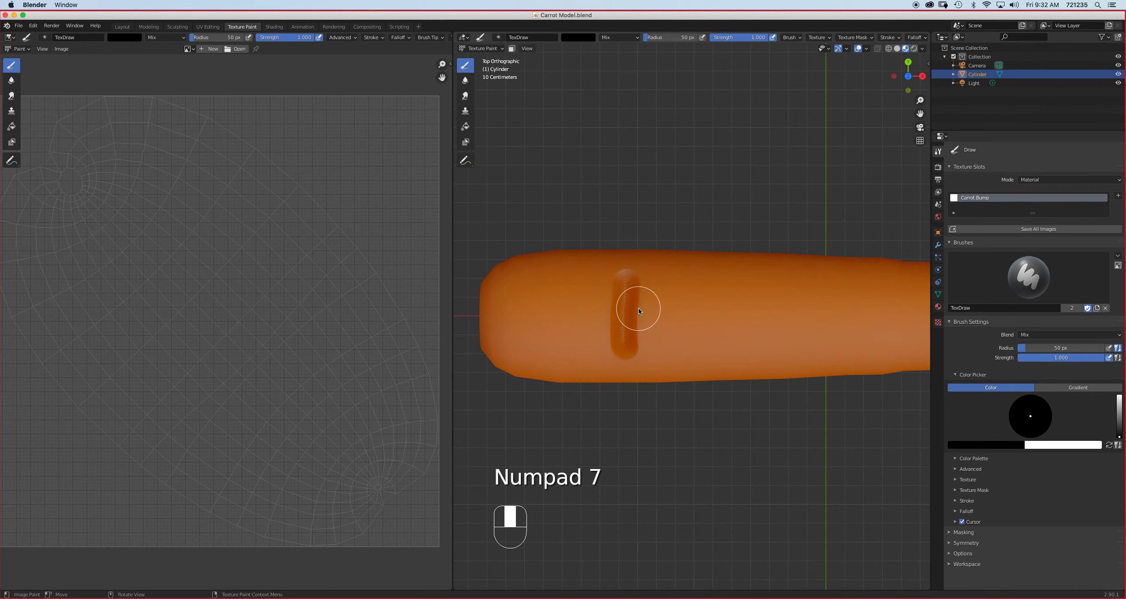
key("super+z")
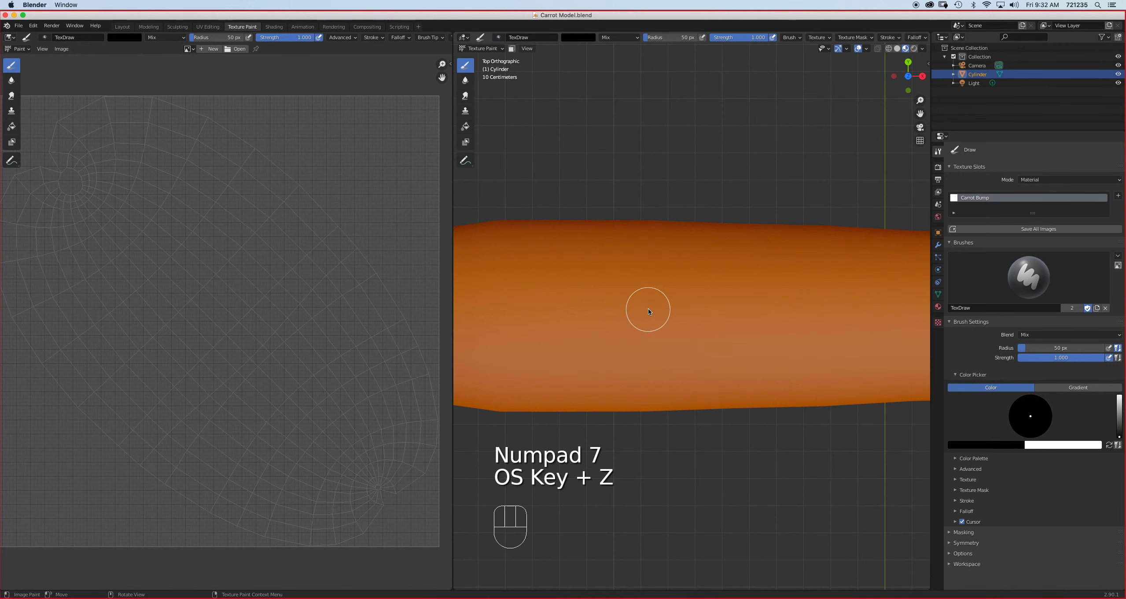
scroll(646, 308, "down", 1)
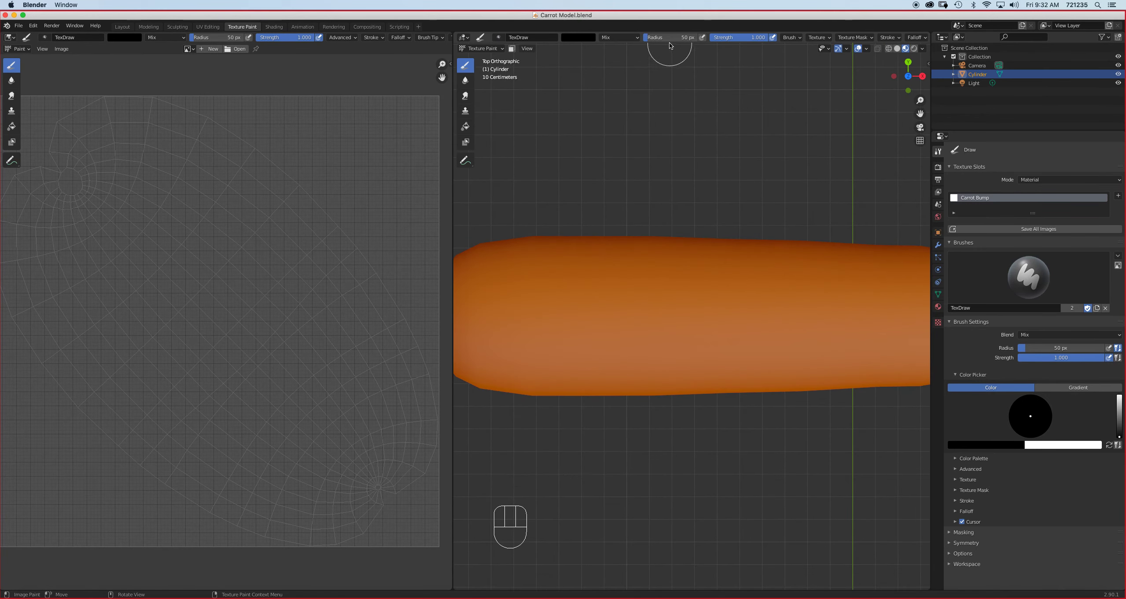
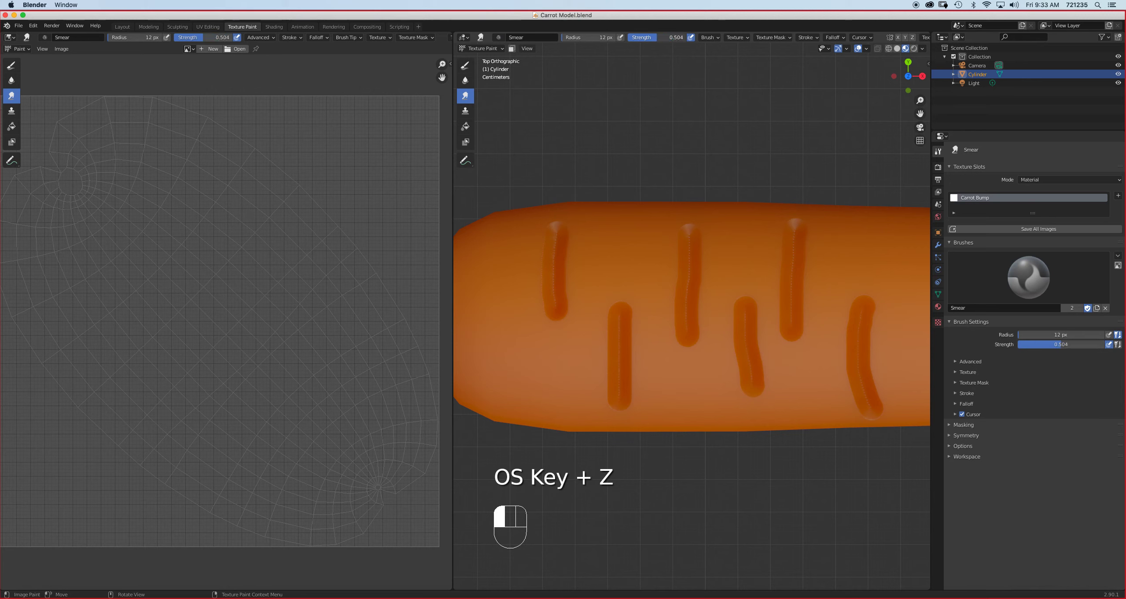
Try smearing the lower end of the leftmost groove at different brush strengths and undo the test strokes
left_click_drag(549, 307, 560, 326)
key("super")
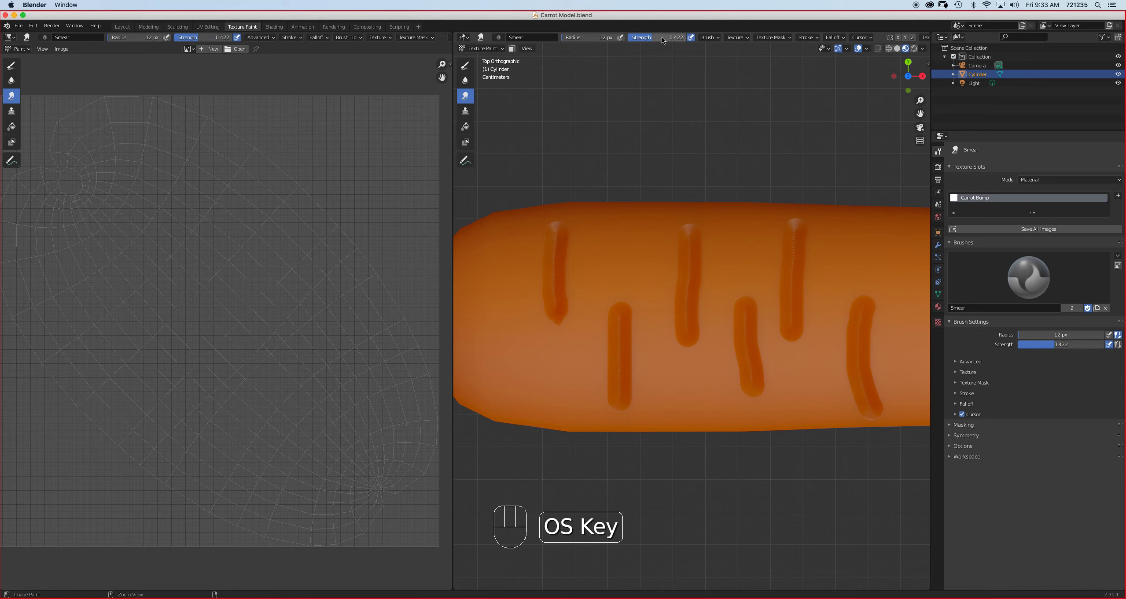
left_click_drag(656, 37, 665, 38)
left_click_drag(558, 315, 558, 334)
middle_click_drag(616, 282, 615, 329, "shift")
key("super+z")
key("super+z")
key("super+z")
key("super+z")
key("super+z")
key("super+z")
key("super+z")
Set the Smear brush strength to 0.696 and its radius to 31 px
left_click_drag(660, 38, 667, 38)
key("f")
key("f")
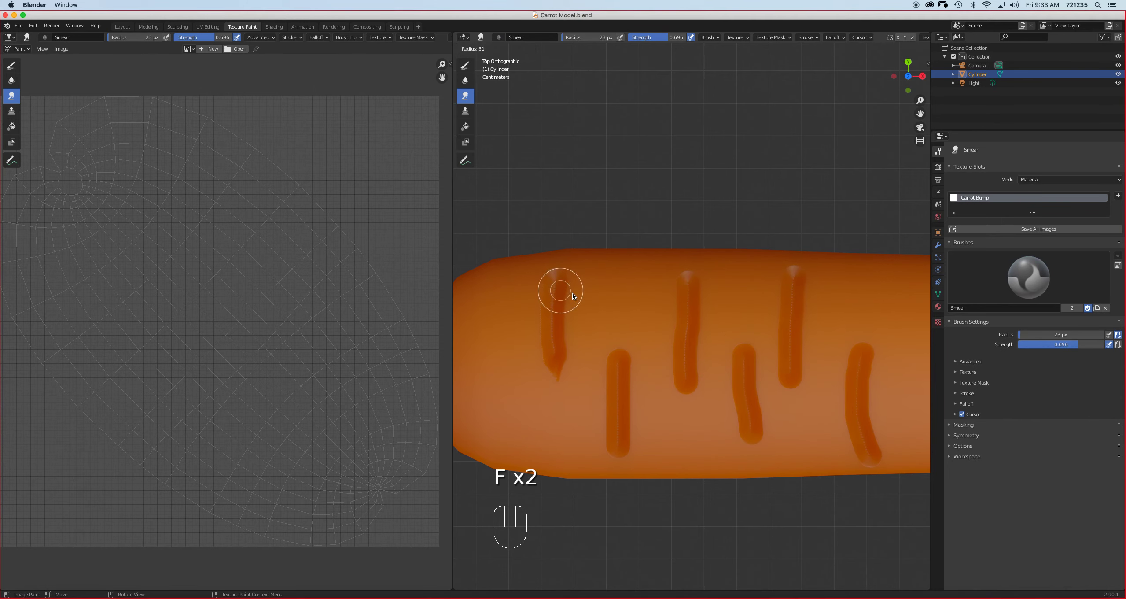
left_click(574, 293)
Smear the upper and lower ends of the grooves outward into tapered tips
left_click_drag(558, 279, 558, 260)
left_click_drag(555, 363, 556, 388)
left_click_drag(619, 359, 621, 326)
left_click_drag(619, 447, 619, 470)
left_click_drag(742, 361, 746, 329)
left_click_drag(747, 420, 750, 458)
left_click_drag(799, 284, 795, 260)
left_click_drag(872, 344, 868, 326)
left_click_drag(866, 455, 873, 469)
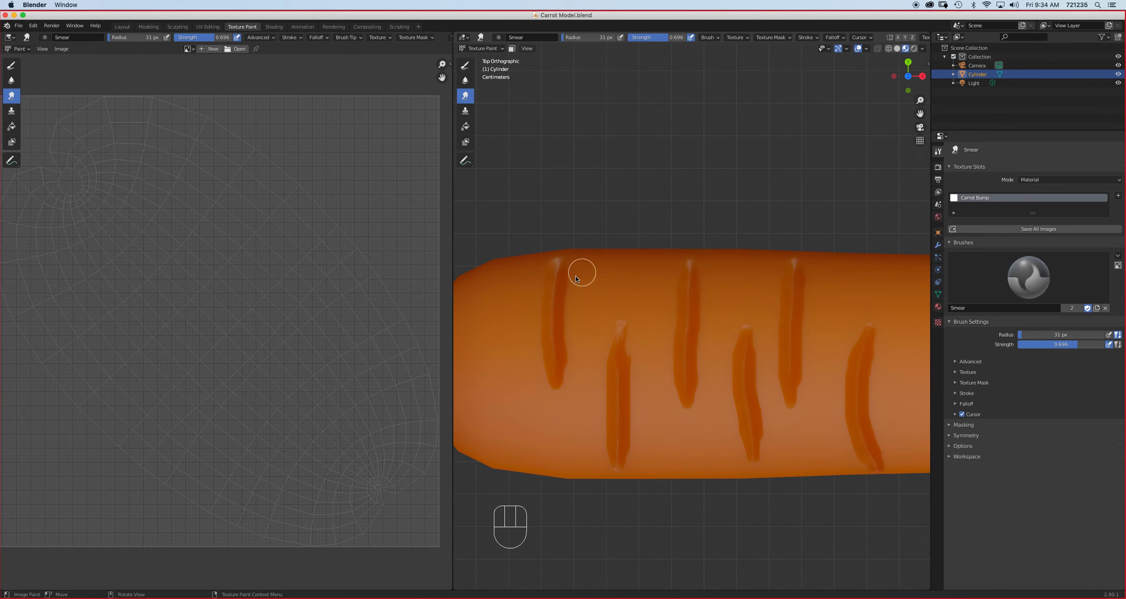
Soften the grooves along their lengths with the Soften brush at 31 px radius and 1.000 strength
left_click(465, 81)
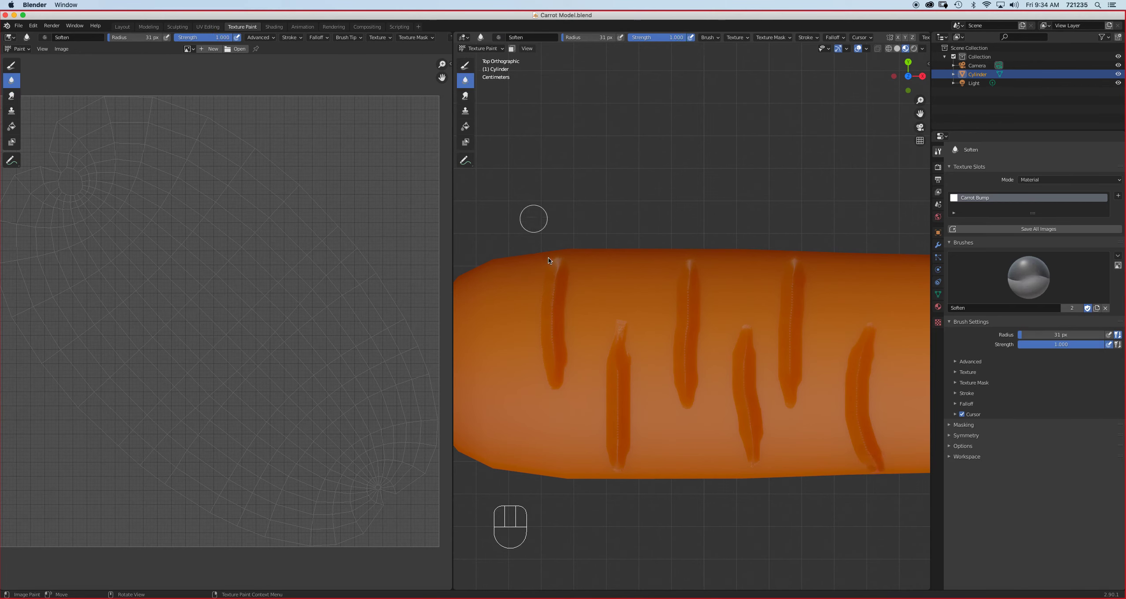
mouse_move(625, 322)
left_mouse_down()
mouse_move(615, 323)
mouse_move(628, 348)
mouse_move(619, 481)
left_mouse_up()
left_click_drag(753, 440, 750, 469)
left_click_drag(791, 279, 789, 413)
left_click_drag(791, 394, 790, 412)
left_click_drag(877, 312, 876, 324)
left_click_drag(882, 307, 859, 429)
left_click_drag(865, 457, 874, 468)
left_click_drag(558, 266, 555, 392)
Resize the black Draw brush and paint additional short grooves across the ungrooved part of the carrot
middle_click_drag(696, 384, 671, 422)
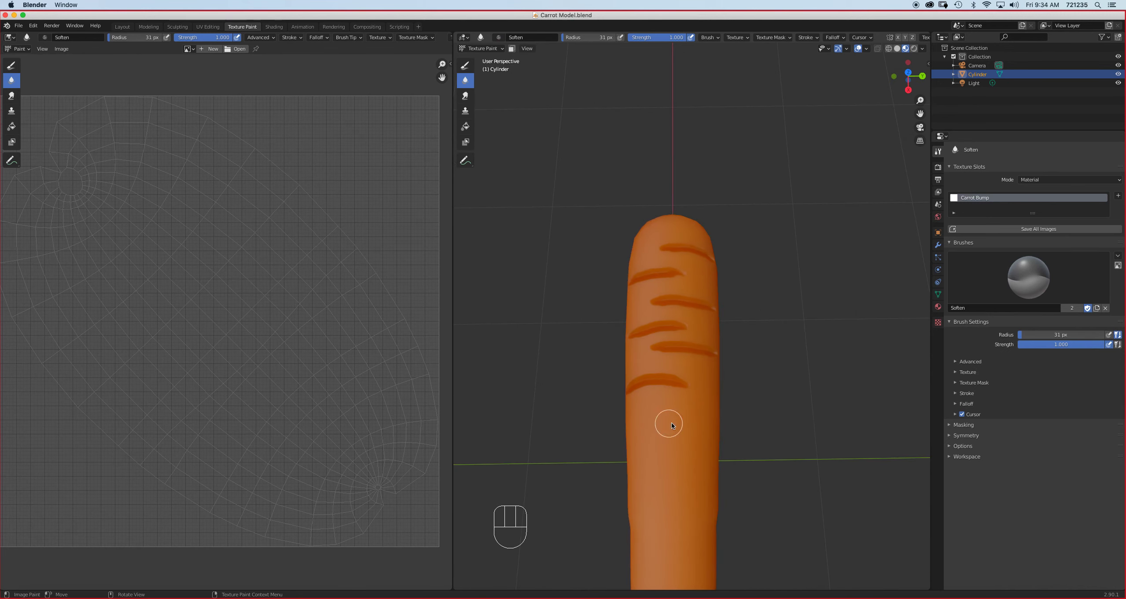
left_click(465, 65)
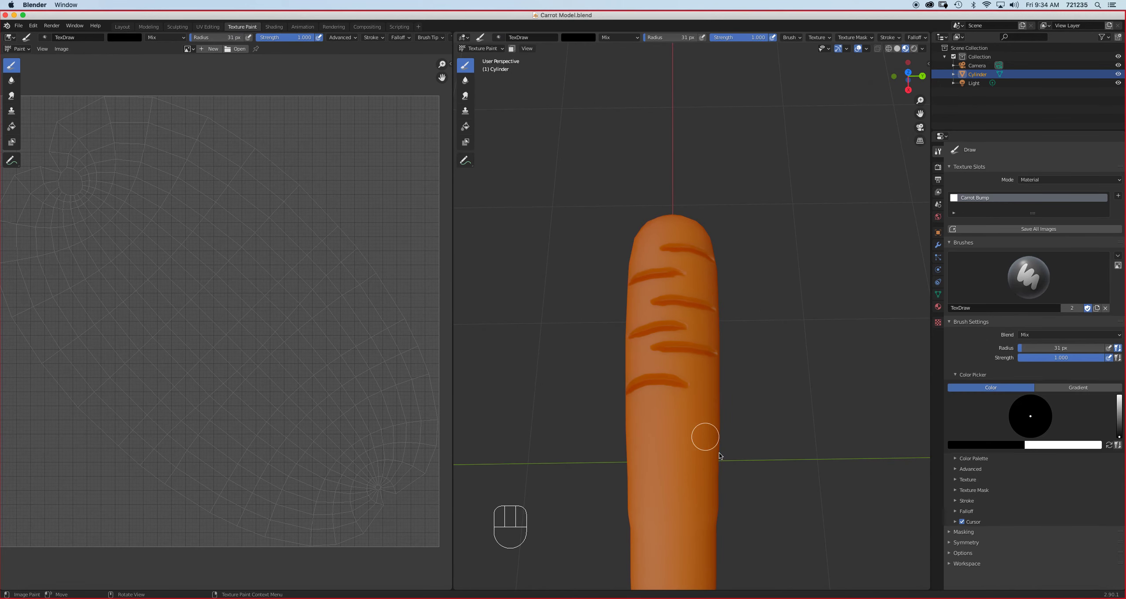
key("f")
left_click(674, 434)
left_click_drag(673, 434, 715, 432)
mouse_move(715, 431)
middle_mouse_down()
mouse_move(686, 429)
mouse_move(730, 491)
middle_mouse_up()
left_click_drag(746, 480, 766, 475)
middle_click_drag(736, 510, 692, 418, "shift")
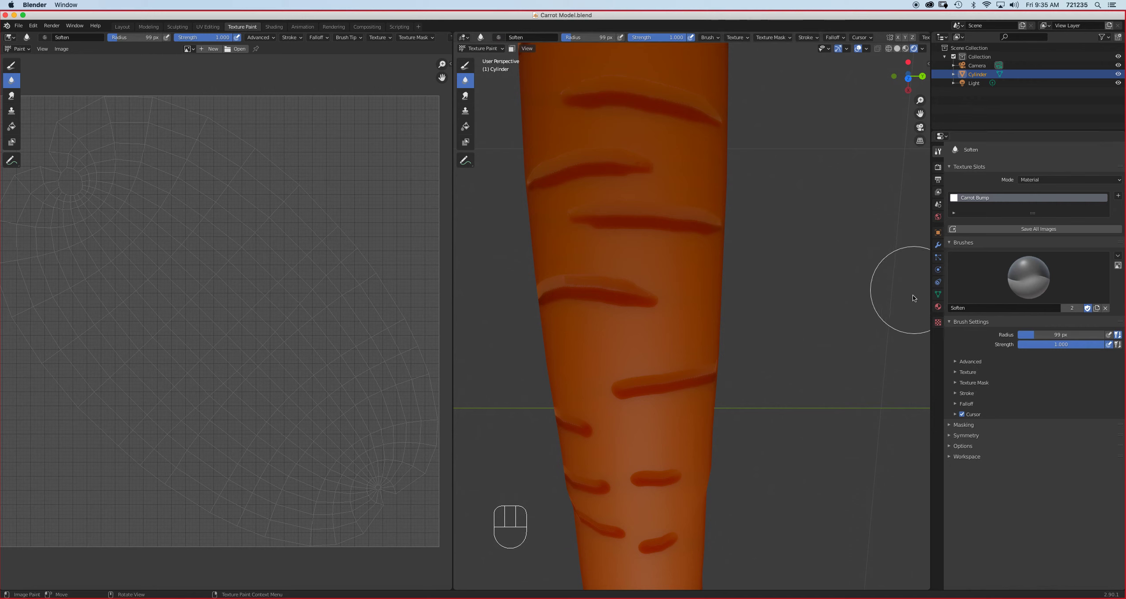
Paint white strokes along the upper edges of the grooves using the Draw brush with a 46 px radius
left_click(939, 155)
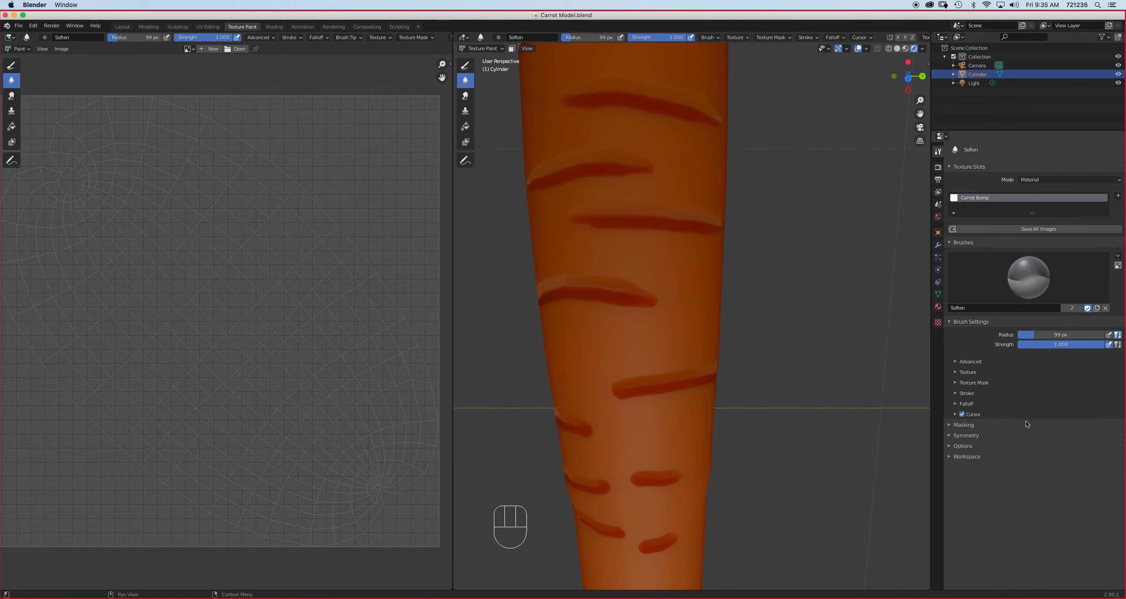
mouse_move(651, 261)
middle_mouse_down()
mouse_move(632, 268)
mouse_move(639, 255)
middle_mouse_up()
scroll(639, 254, "down", 5)
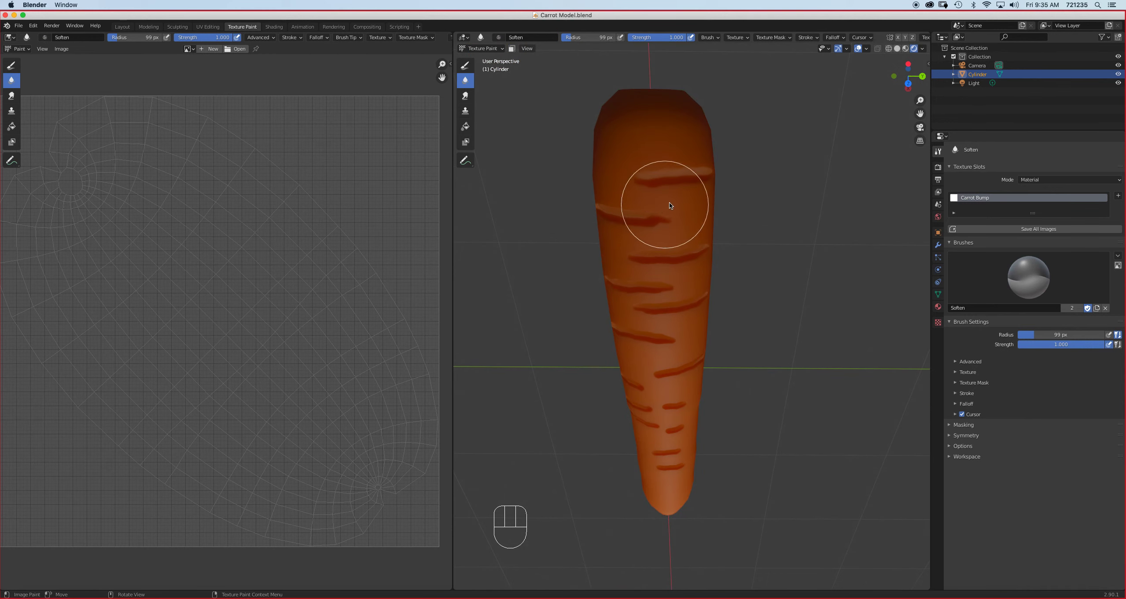
left_click(464, 67)
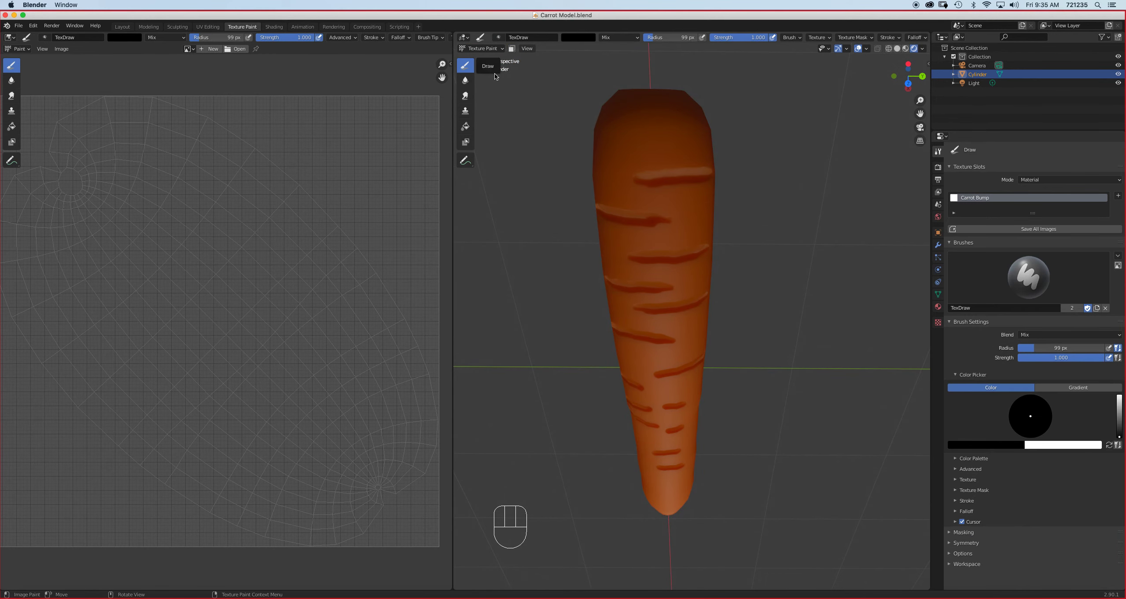
left_click(1108, 444)
scroll(665, 264, "up", 6)
key("f")
left_click(660, 246)
left_click_drag(467, 165, 610, 169)
left_click_drag(520, 233, 722, 223)
left_click_drag(658, 237, 539, 238)
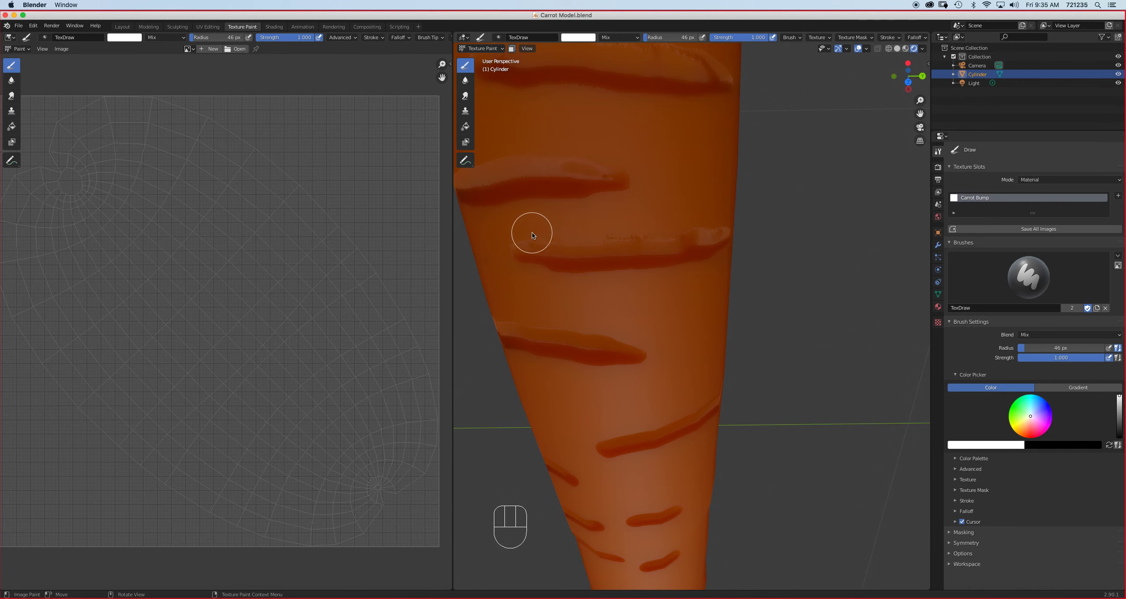
Soften the white edge along the middle groove and enlarge the Soften brush radius to 111 px
left_click(465, 80)
mouse_move(528, 229)
left_mouse_down()
mouse_move(533, 244)
mouse_move(709, 231)
mouse_move(543, 239)
mouse_move(573, 239)
mouse_move(558, 235)
left_mouse_up()
key("f")
left_click(634, 229)
Check the softened grooves over the whole carrot and save the Carrot Model file
scroll(667, 239, "down", 8)
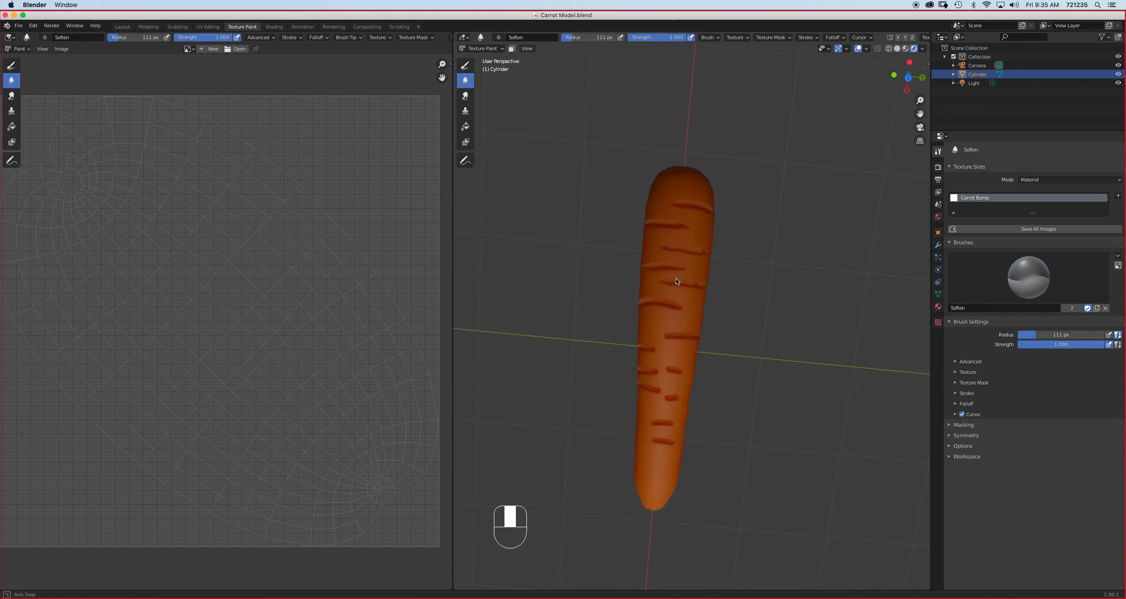
middle_click_drag(699, 239, 665, 296)
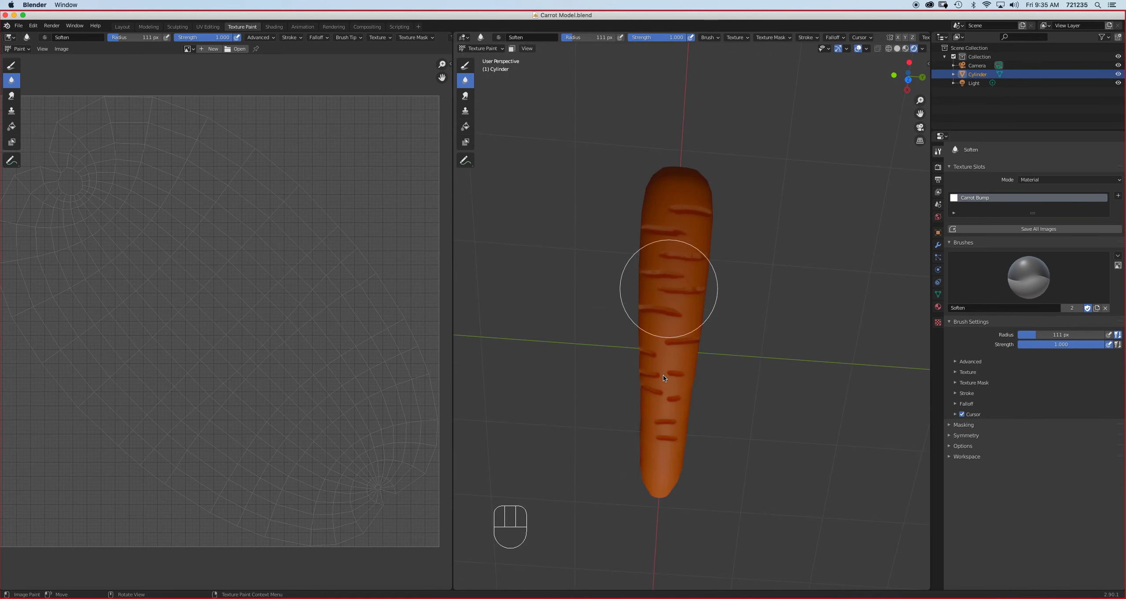
middle_click_drag(666, 383, 659, 341)
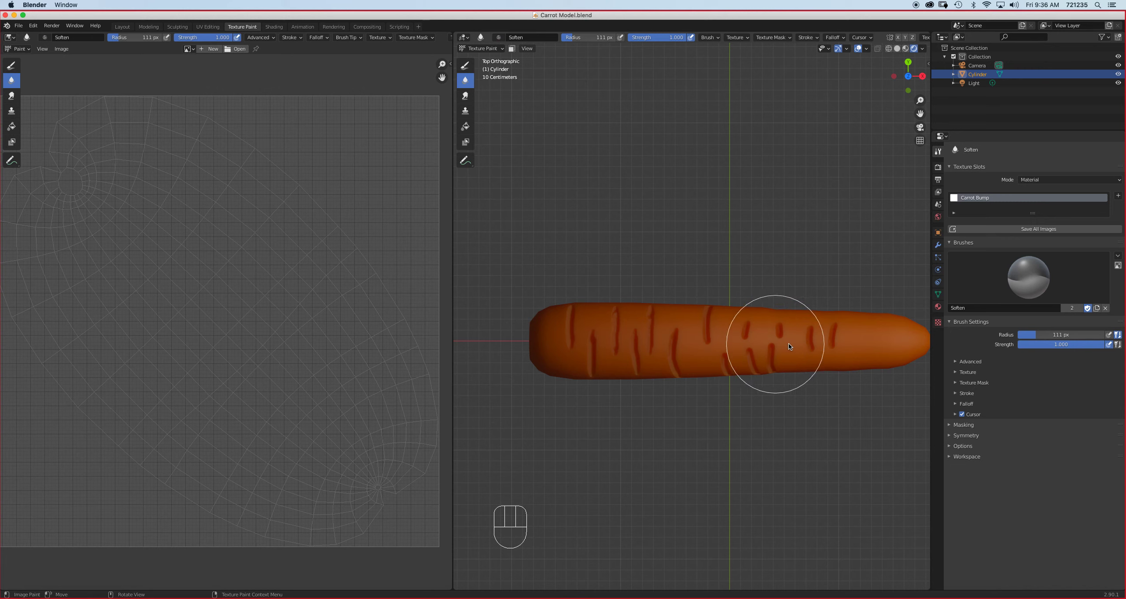
middle_click_drag(648, 340, 618, 323, "shift")
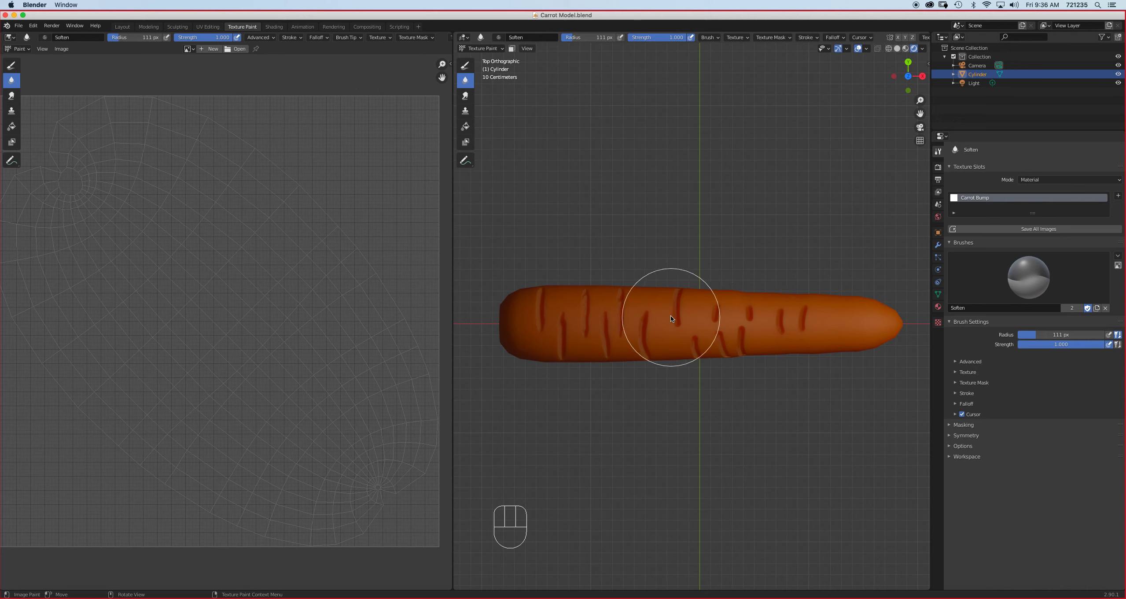
left_click(19, 25)
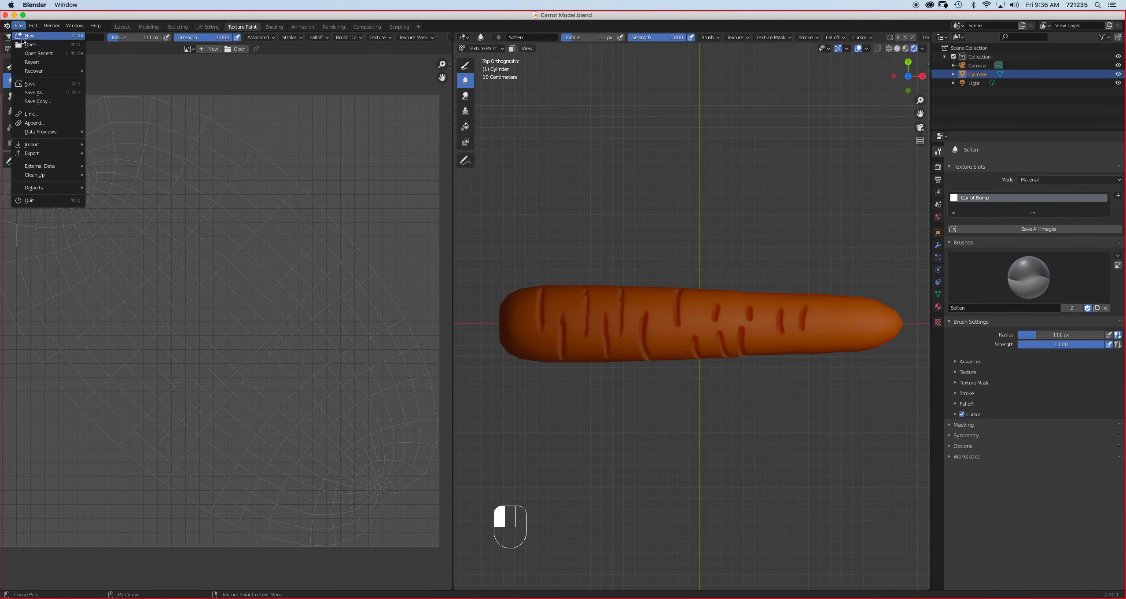
left_click(29, 83)
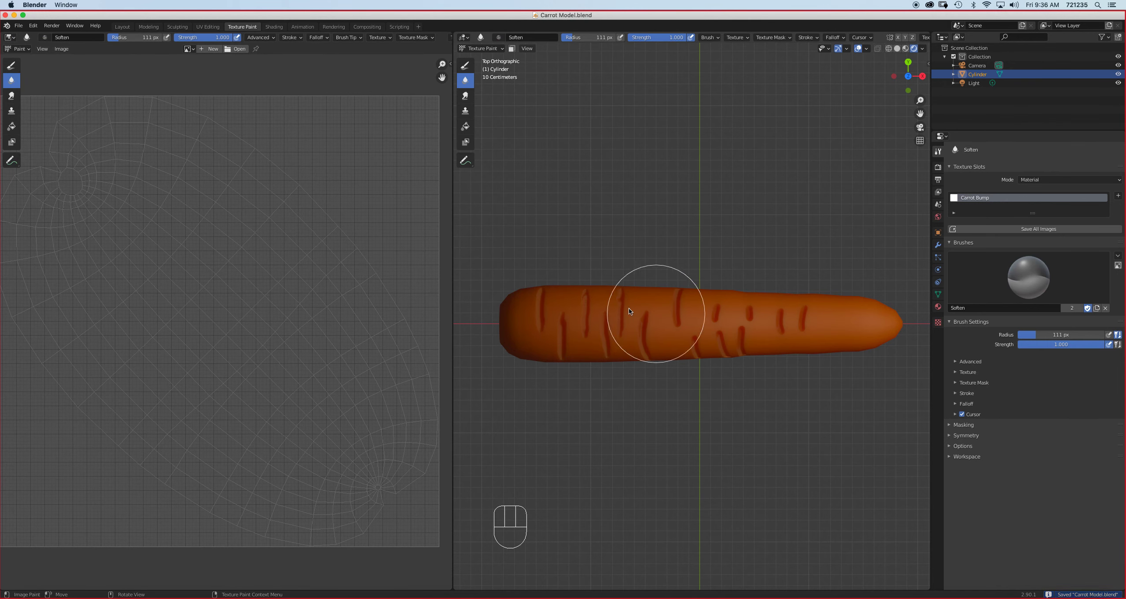
Open the Shading workspace and examine how the Carrot Bump image connects to the material
left_click_drag(61, 48, 69, 69)
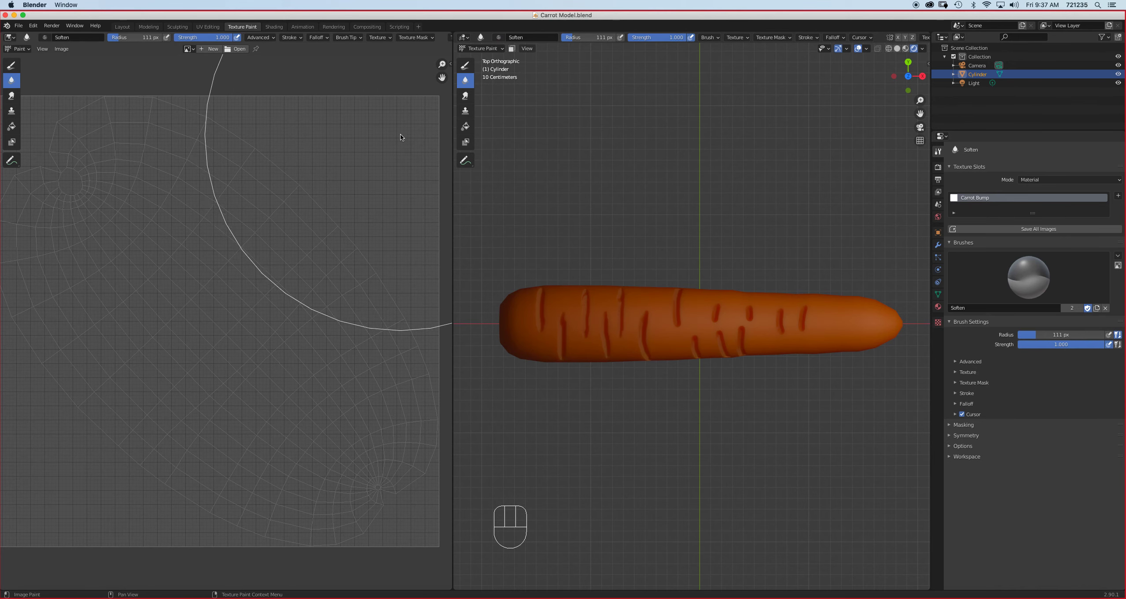
left_click(274, 27)
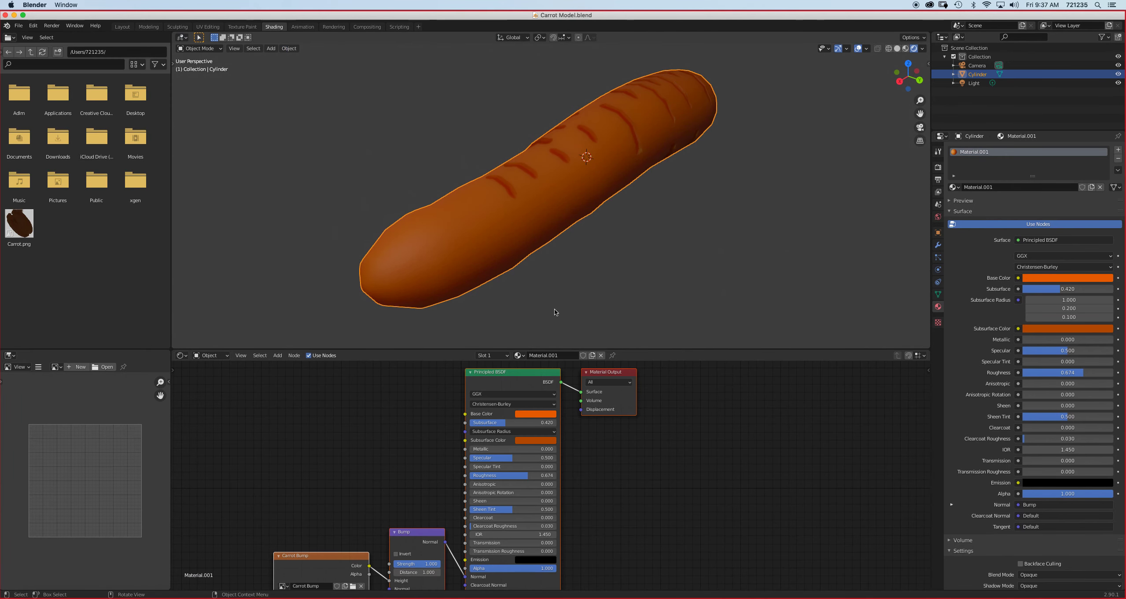
middle_click_drag(481, 491, 611, 404)
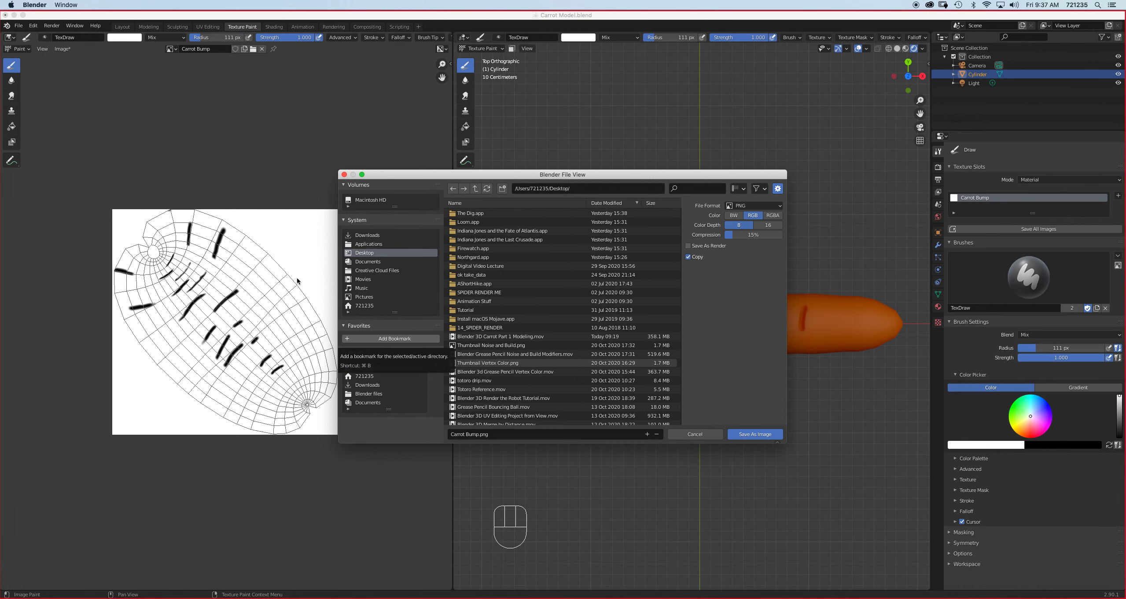
Switch the Draw brush to black and paint thick strokes directly on the Carrot Bump image
left_click(291, 281)
key("x")
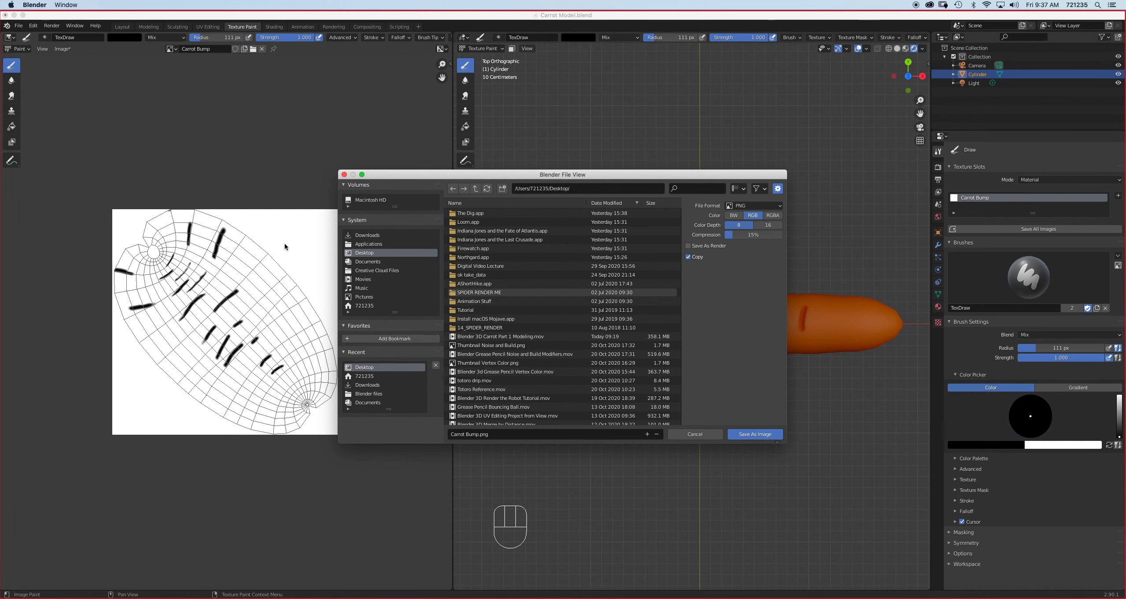
mouse_move(265, 268)
left_mouse_down()
mouse_move(284, 259)
mouse_move(262, 273)
left_mouse_up()
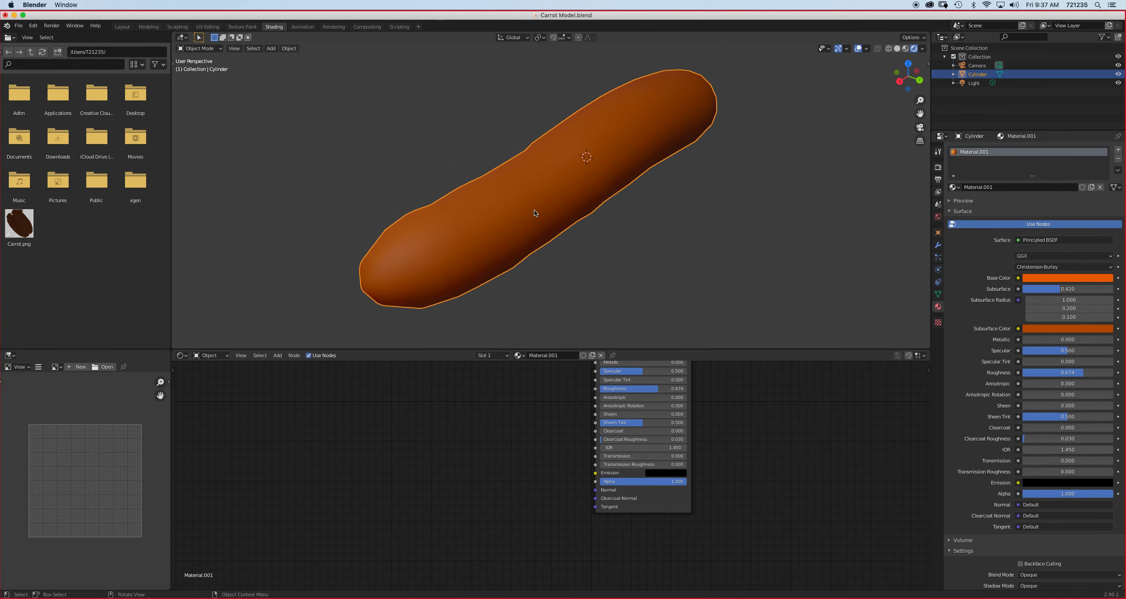
Add a base color texture paint slot named Carrot Base Color as a blank red 2048 × 2048 px image without alpha
left_click(242, 26)
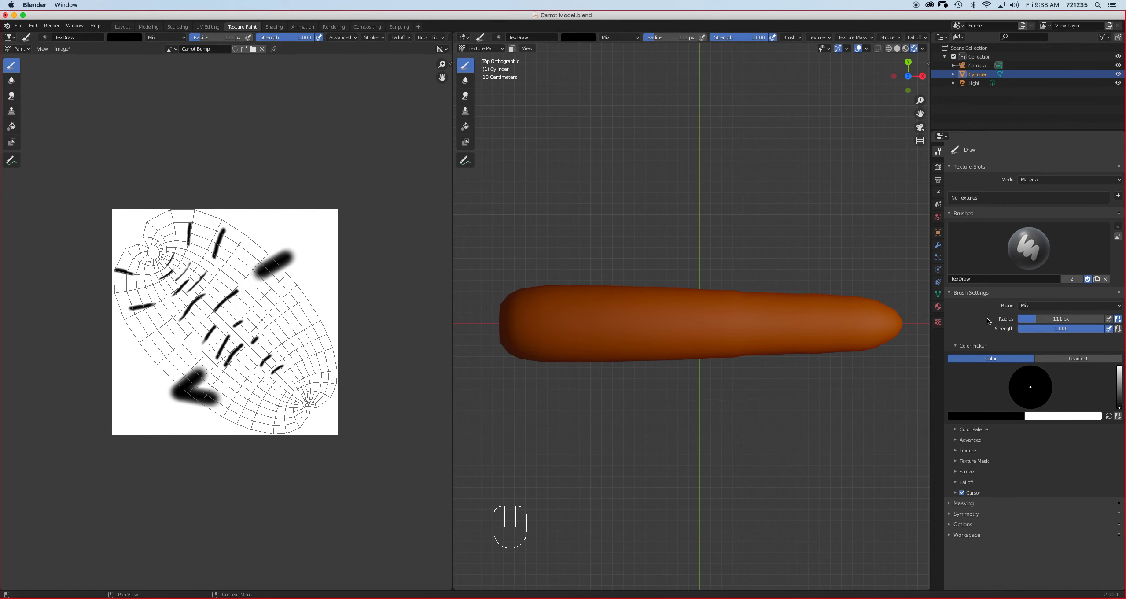
left_click(938, 307)
left_click(938, 150)
left_click(1118, 194)
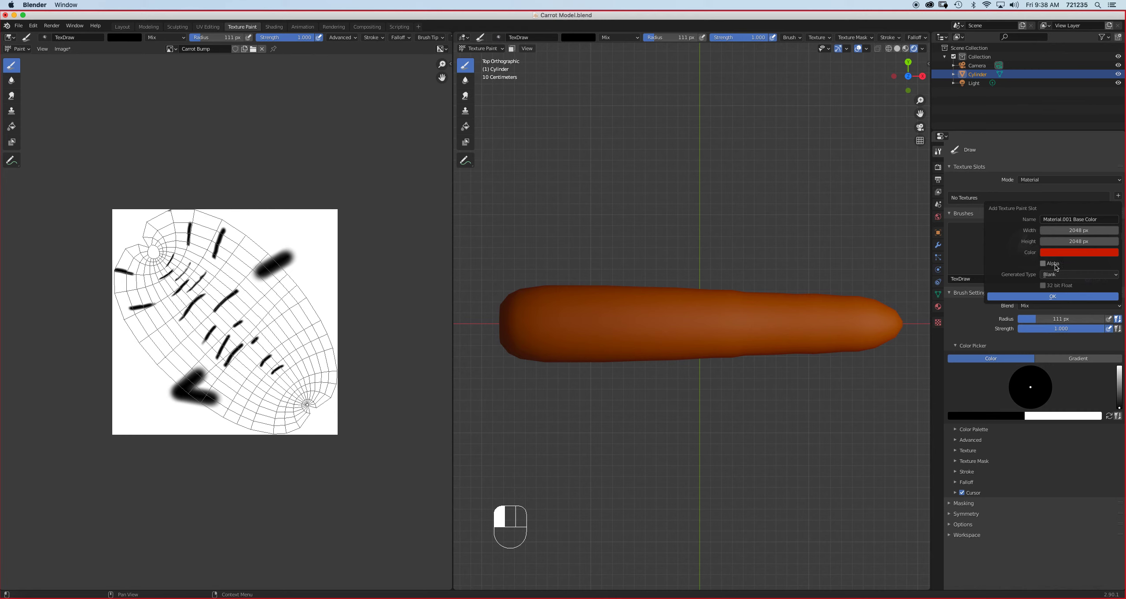
left_click(1070, 219)
key("Home")
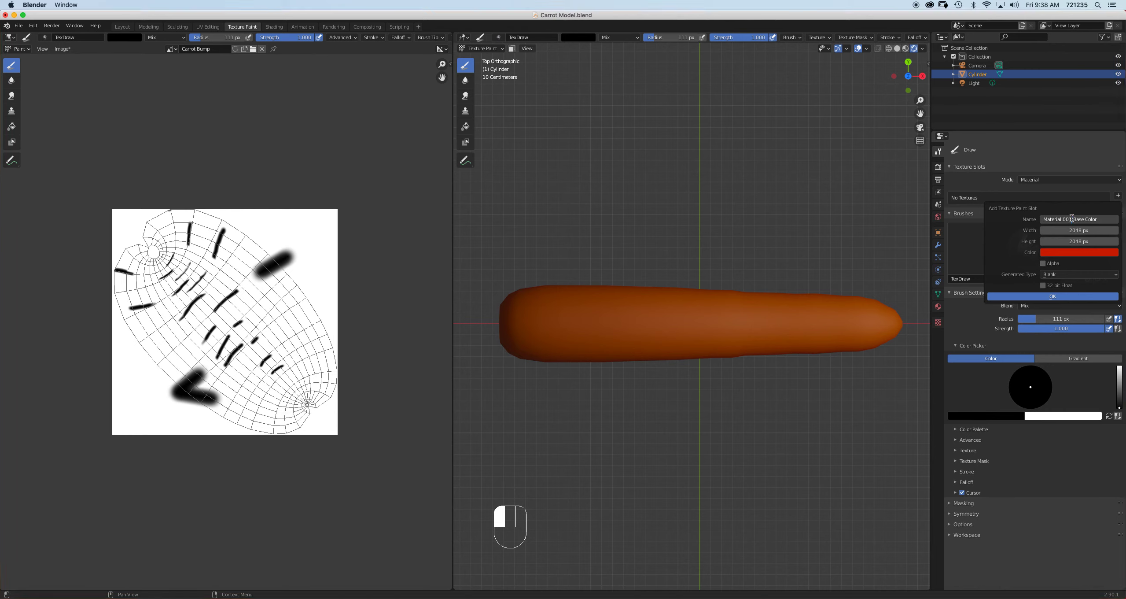
type("Carrot")
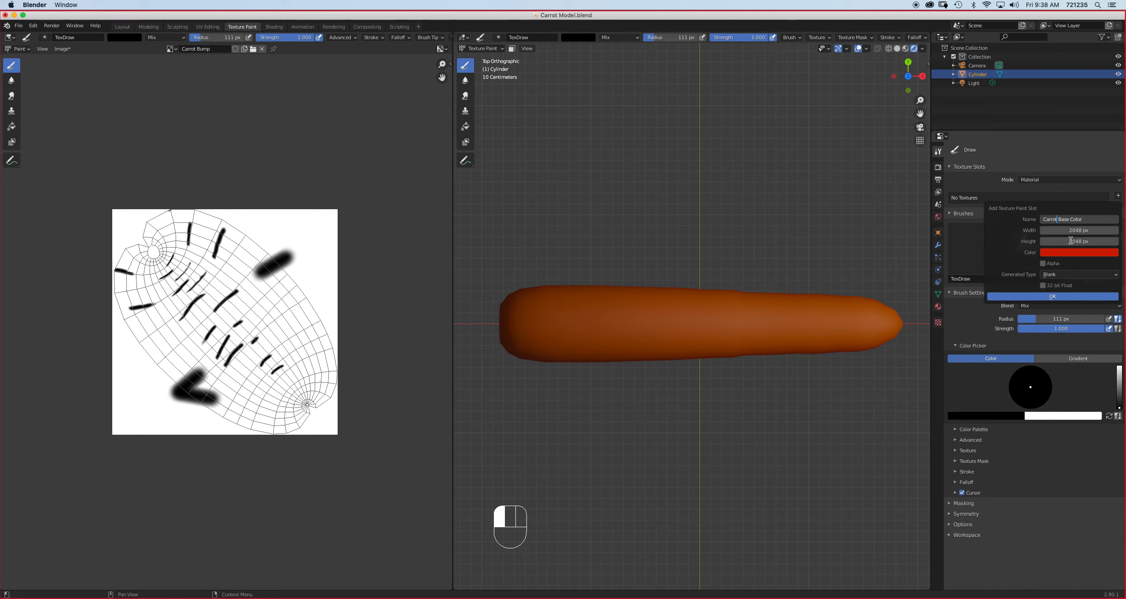
left_click(1065, 297)
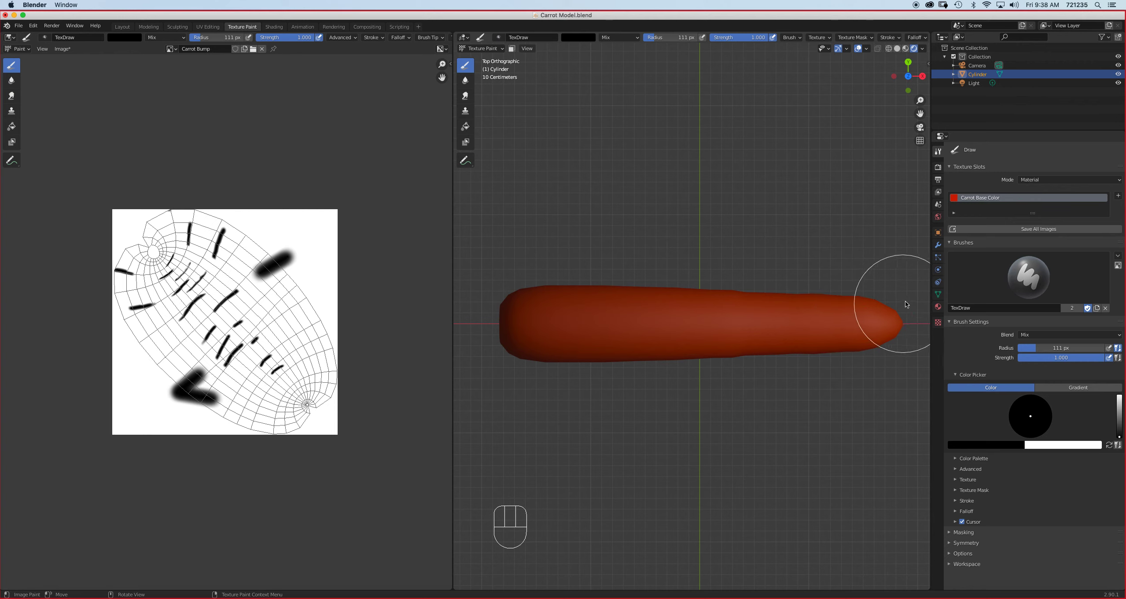
Create a new brush texture and load Carrot Image.jpg from the Downloads folder into it
left_click(938, 322)
left_click(1045, 162)
left_click(1085, 301)
left_click(387, 236)
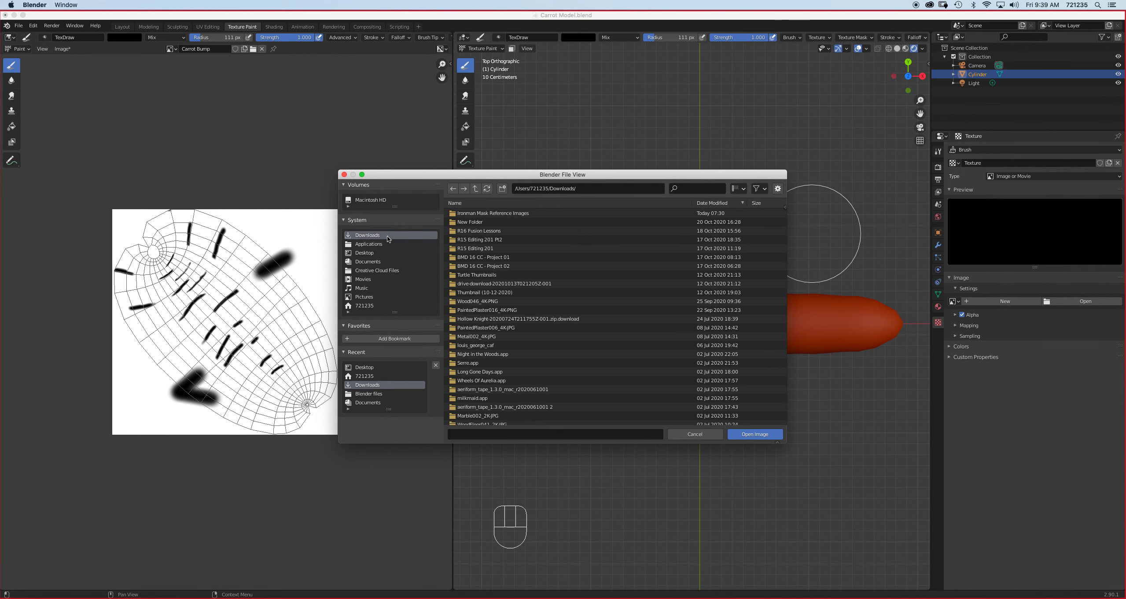
scroll(548, 303, "down", 2)
scroll(548, 303, "down", 3)
left_click(484, 381)
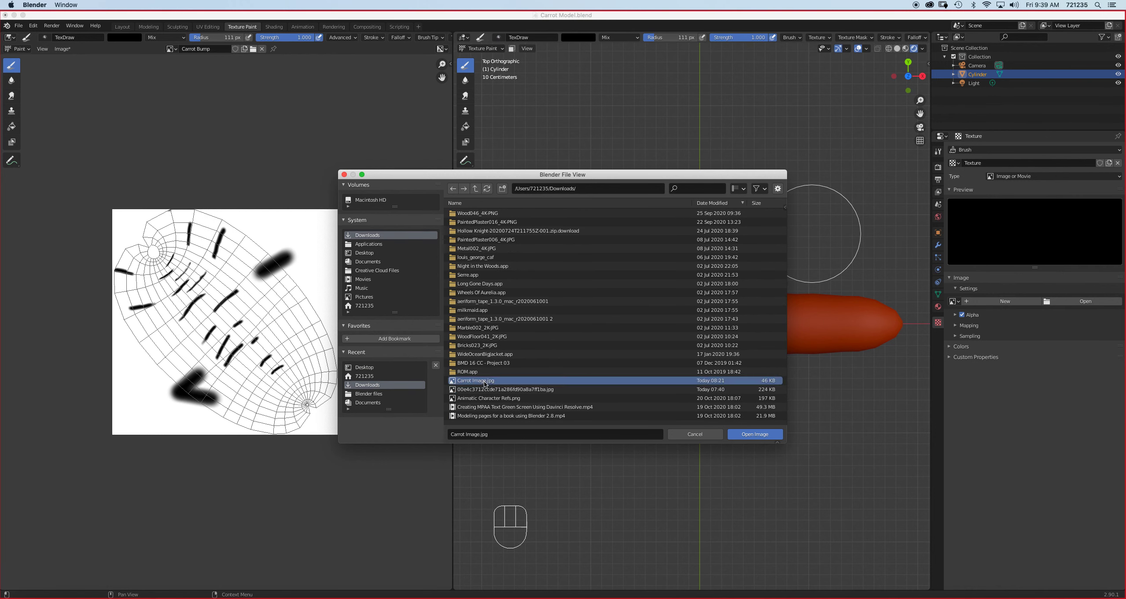
left_click(750, 434)
Examine the mapping, crop and sampling settings of the brush's image texture
left_click(955, 387)
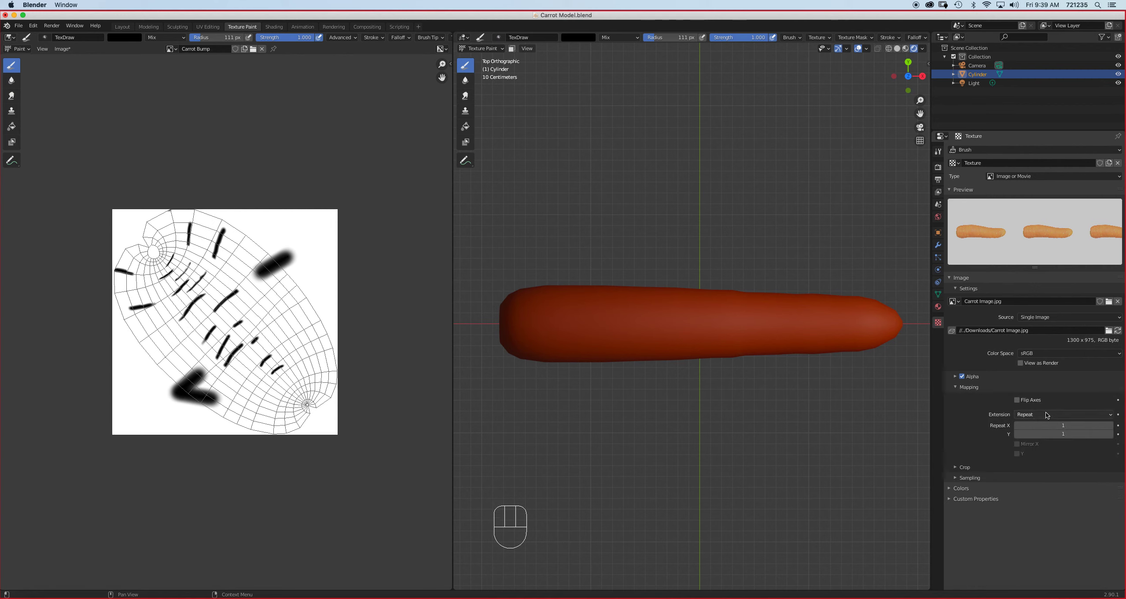
left_click(1046, 414)
left_click(954, 467)
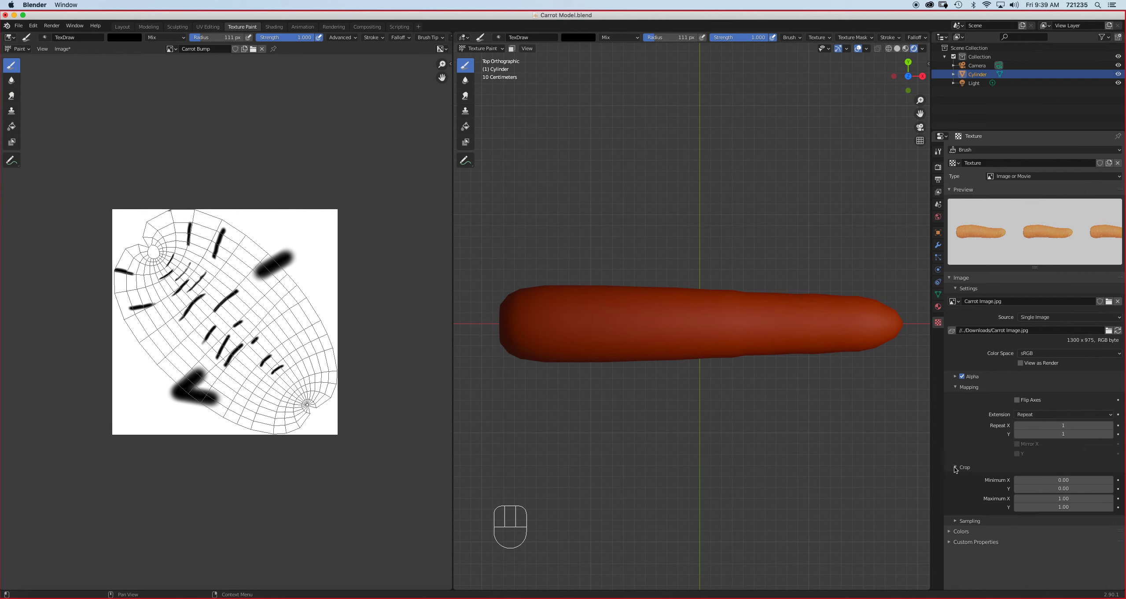
left_click(969, 520)
scroll(979, 480, "down", 2)
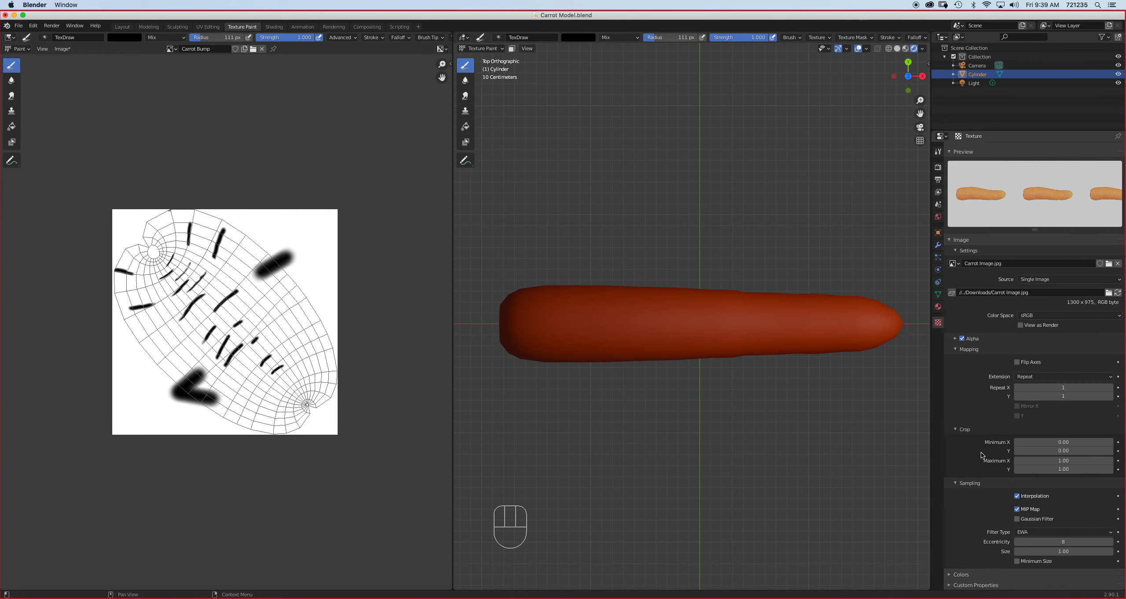
scroll(988, 425, "up", 2)
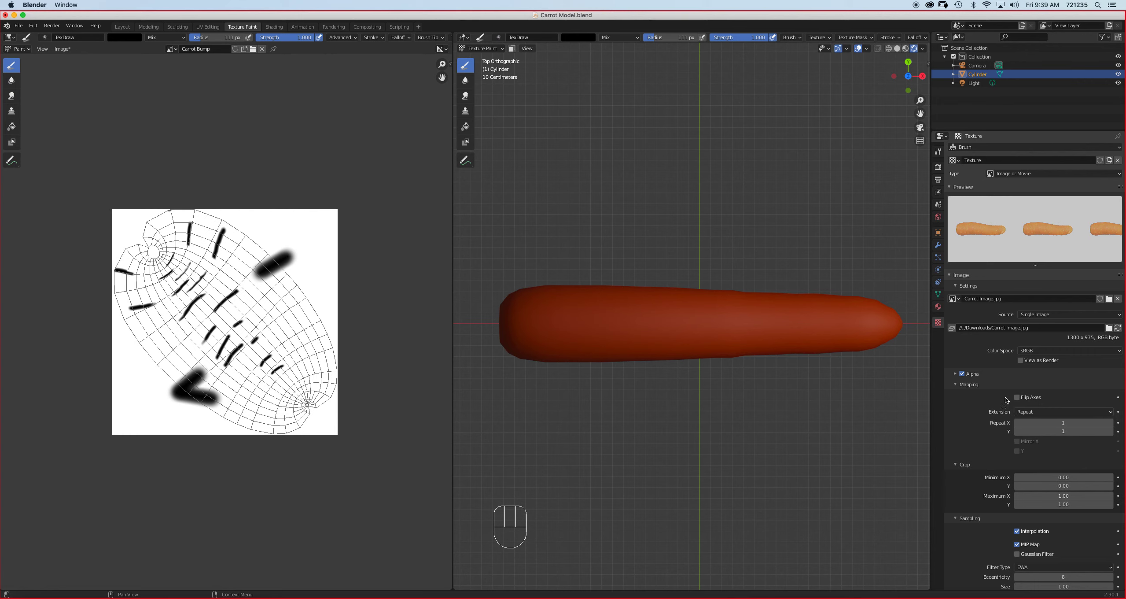
left_click(1021, 361)
left_click(973, 385)
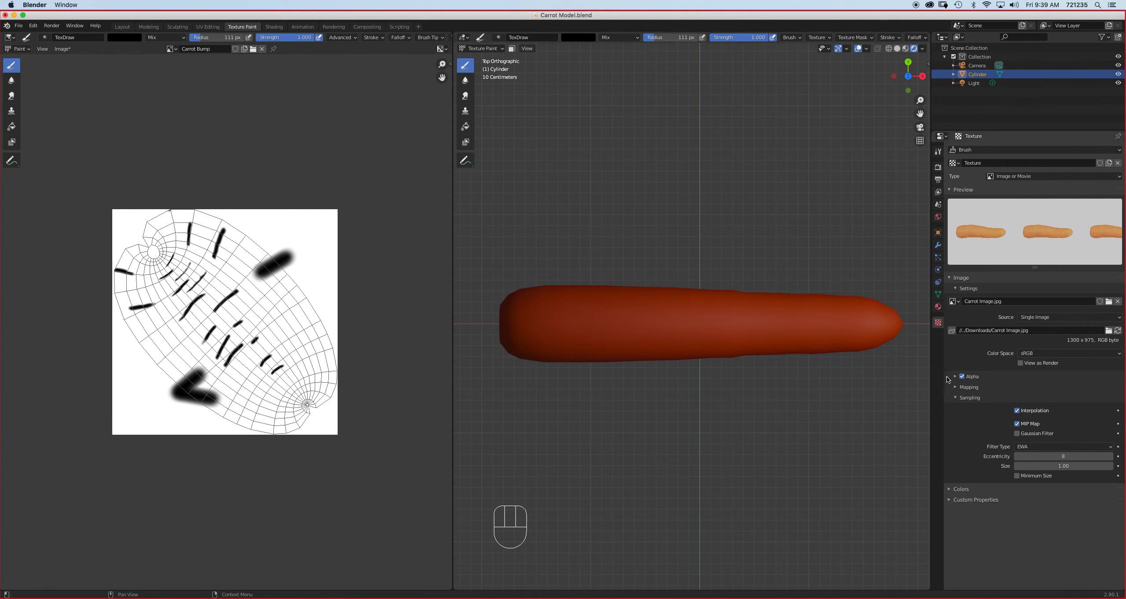
Try one stroke with the tiled carrot-texture brush over the tapered half of the model
left_click(955, 388)
left_click(938, 152)
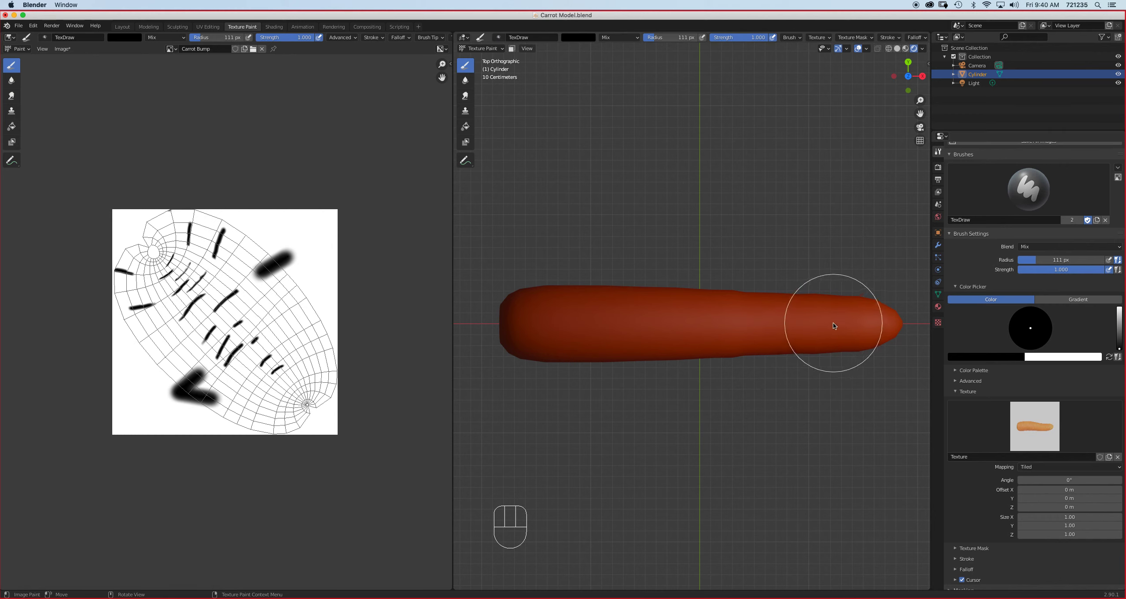
mouse_move(833, 322)
left_mouse_down()
mouse_move(719, 321)
mouse_move(818, 331)
left_mouse_up()
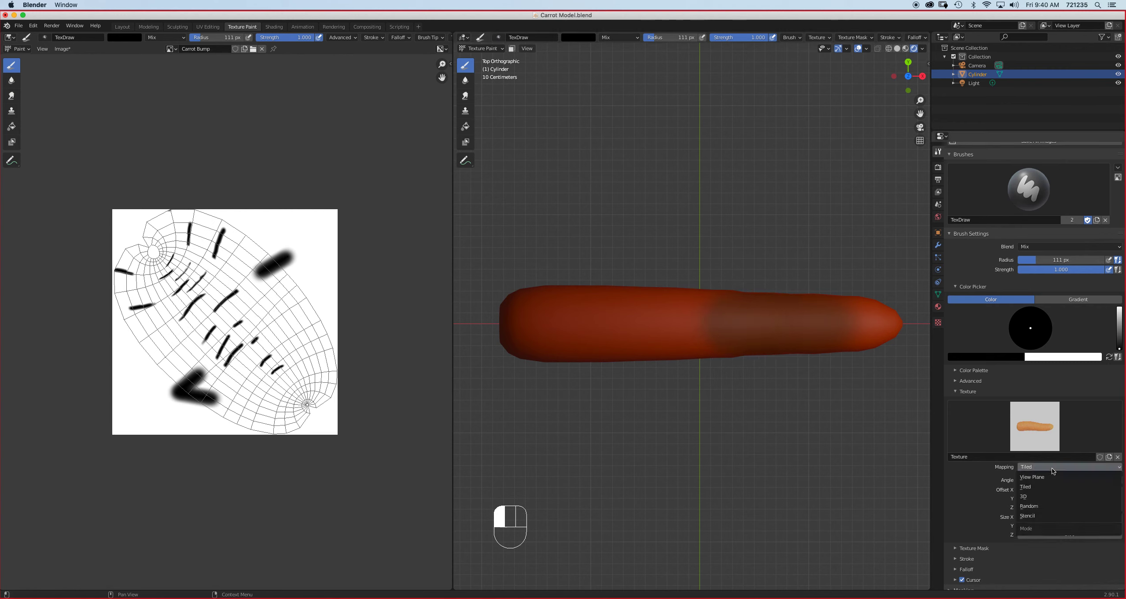
Set the brush texture's mapping to Stencil and match the stencil to the image's aspect ratio
left_click(1051, 467)
left_click(1039, 515)
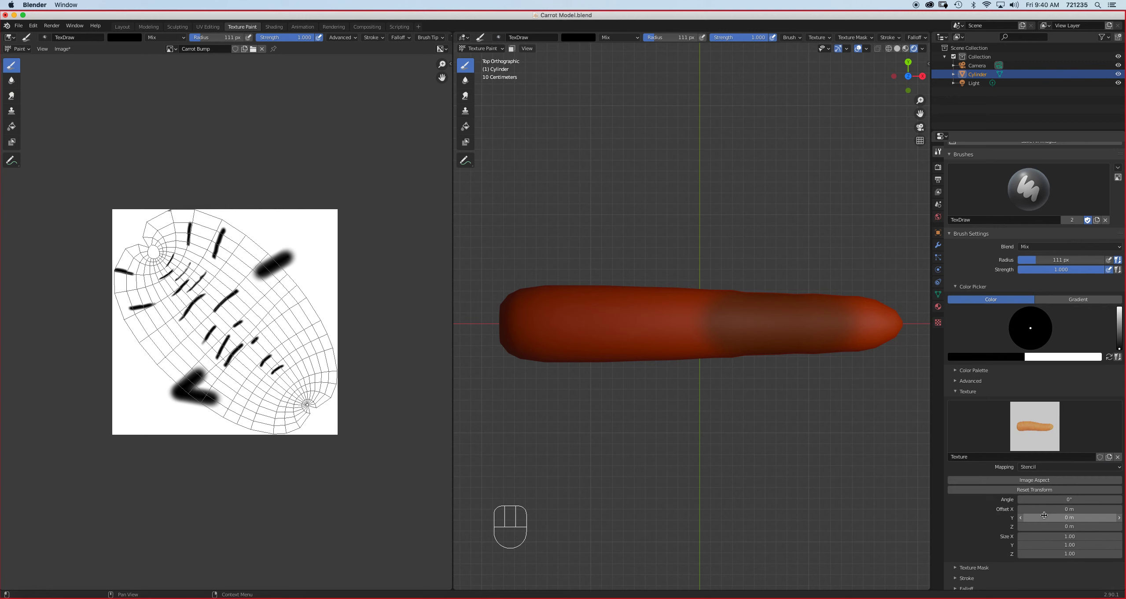
left_click(1035, 481)
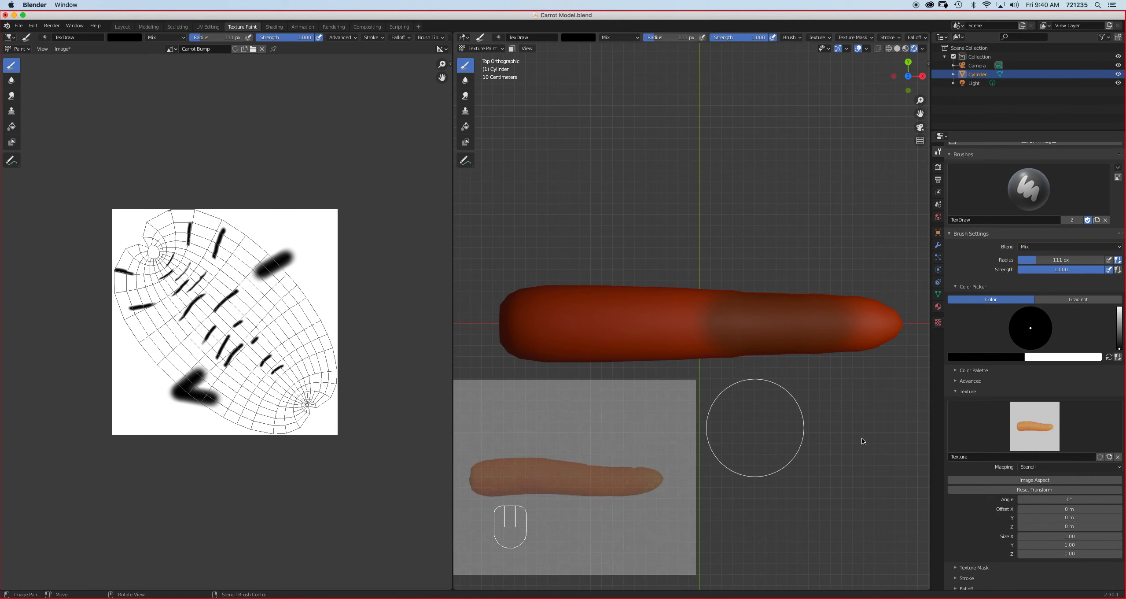
left_click(1065, 480)
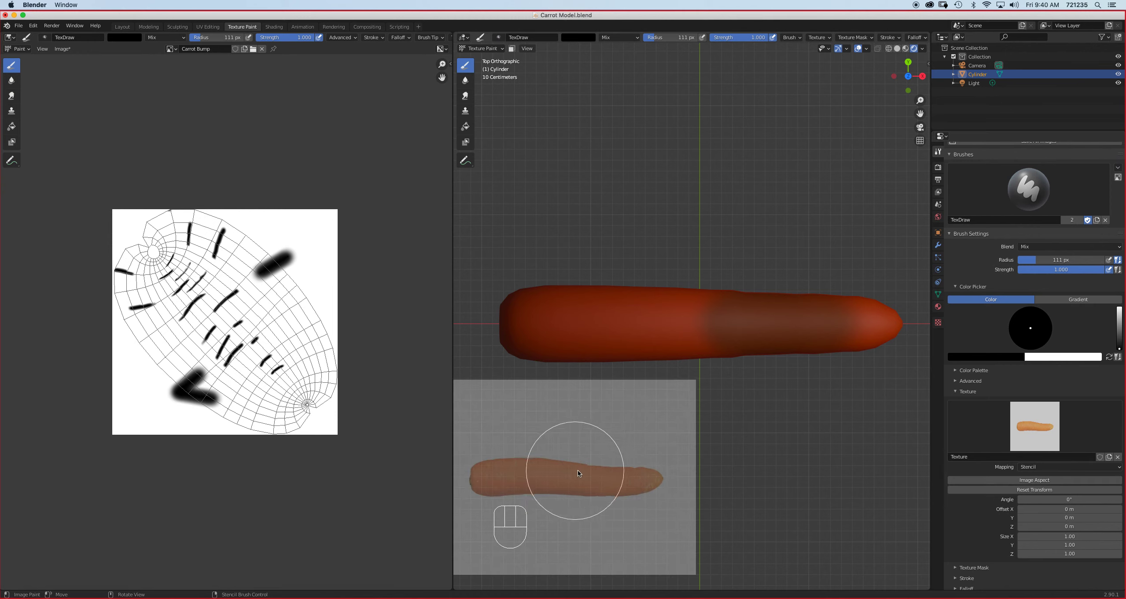
left_click(1041, 468)
left_click(1041, 467)
Move the stencil over the carrot model in front view and switch the viewport to Material Preview shading
mouse_move(574, 444)
right_mouse_down()
mouse_move(638, 406)
mouse_move(706, 340)
mouse_move(710, 291)
right_mouse_up()
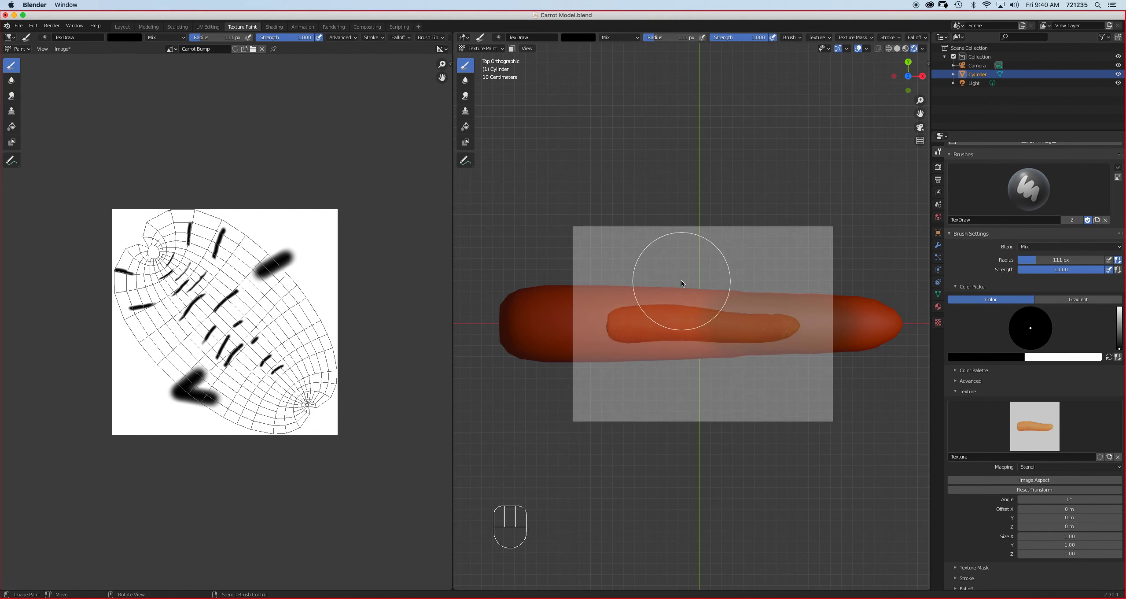
key("KP_1")
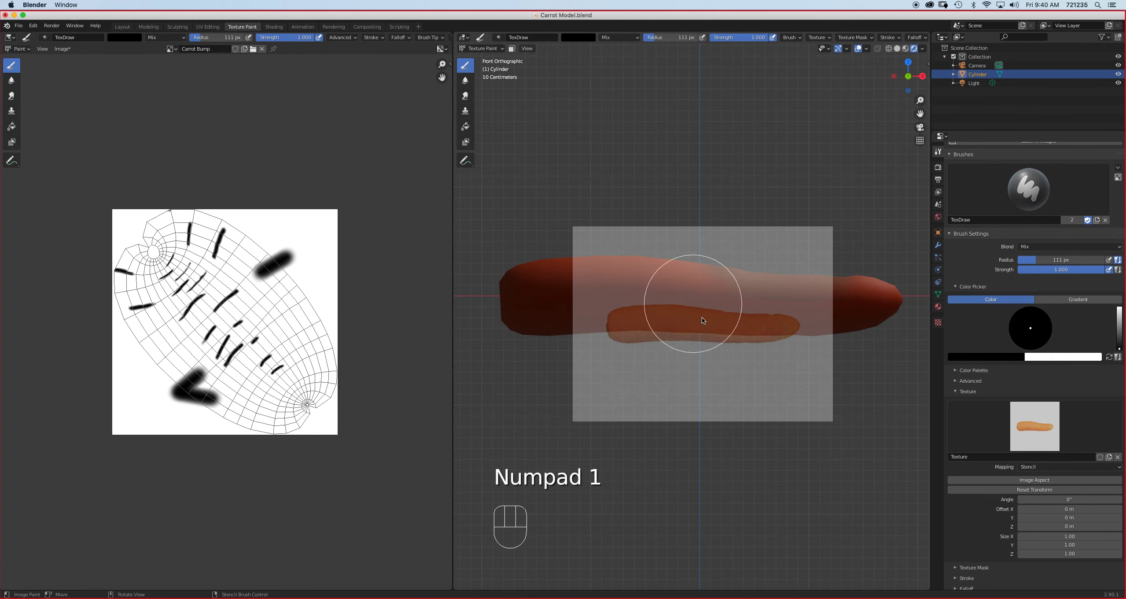
right_click_drag(701, 305, 710, 280)
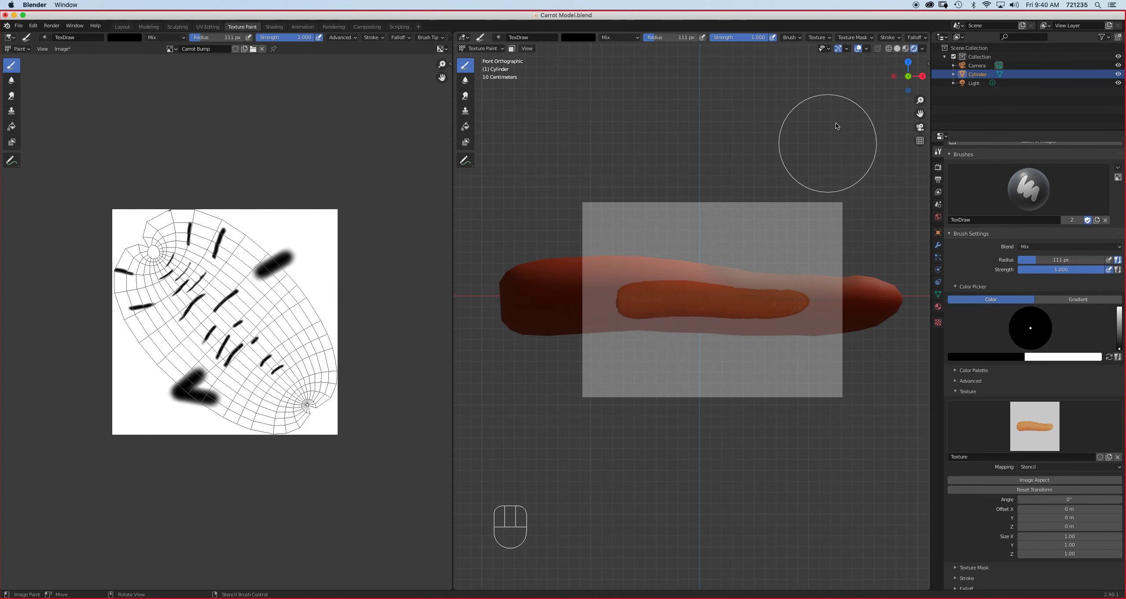
left_click(905, 49)
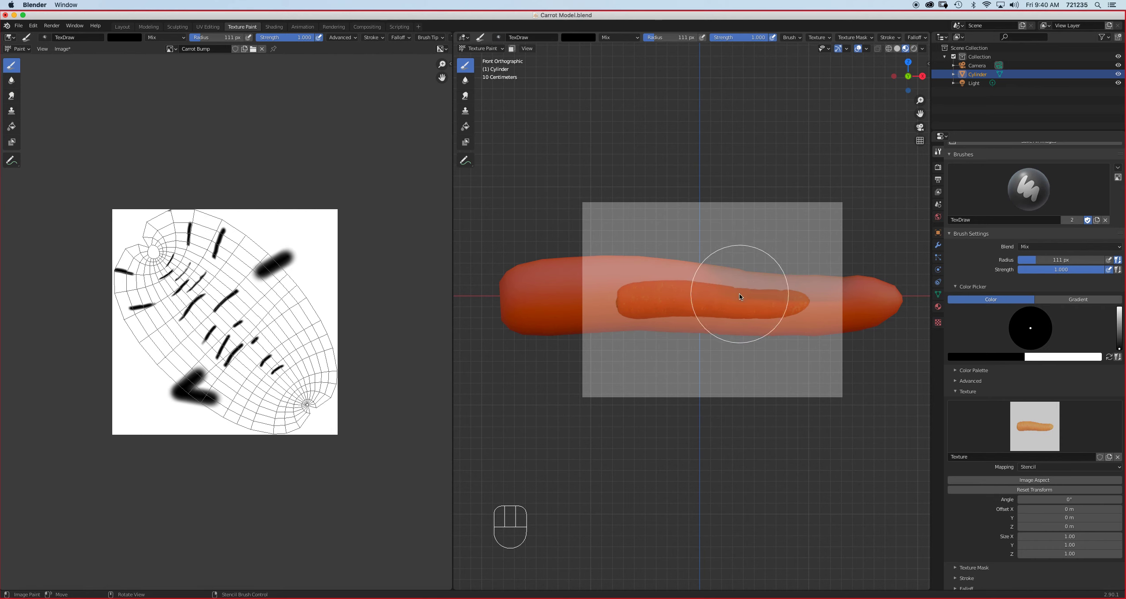
Try rotating the stencil freely and straighten it by setting its angle to 360°
right_click_drag(702, 313, 734, 333, "ctrl")
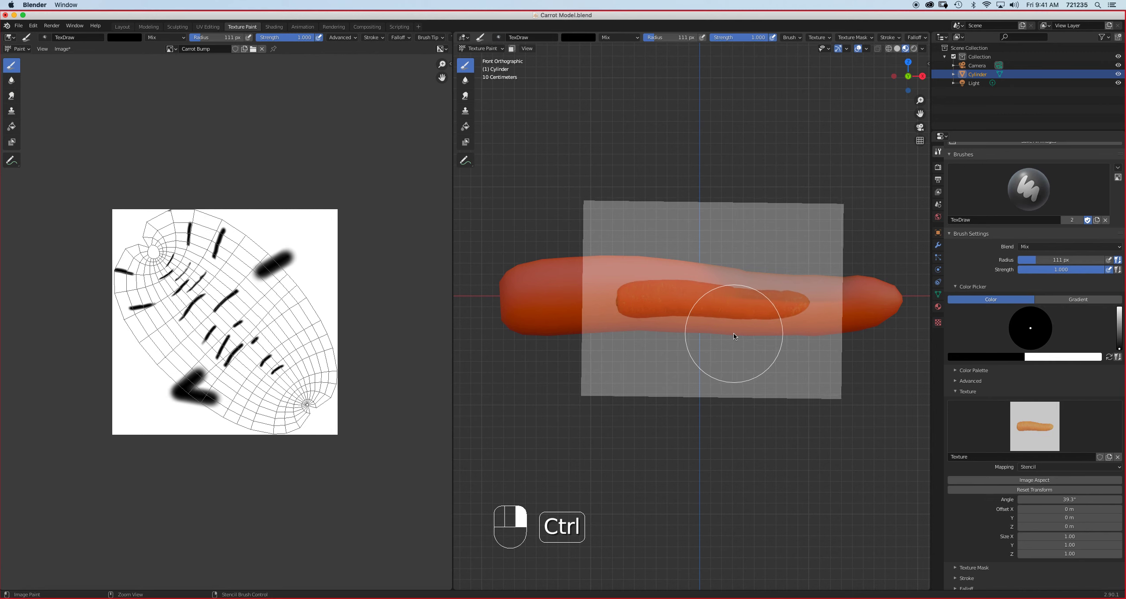
left_click(1079, 500)
type("360")
key("Return")
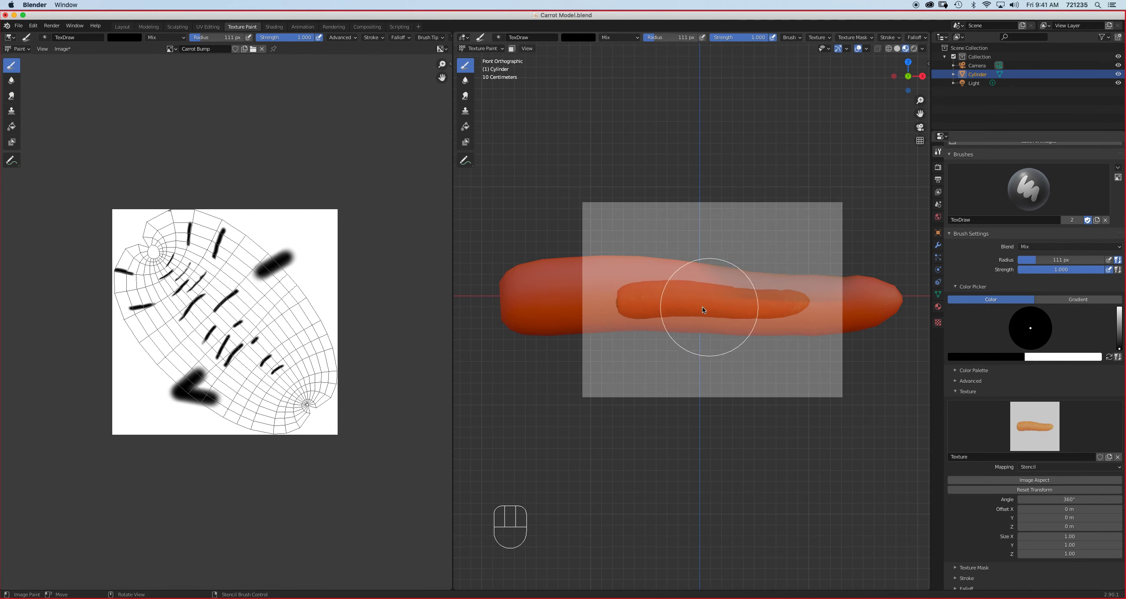
Scale the stencil until the photo matches the carrot's outline and paint it across the model's front side
right_click_drag(701, 307, 732, 388, "shift")
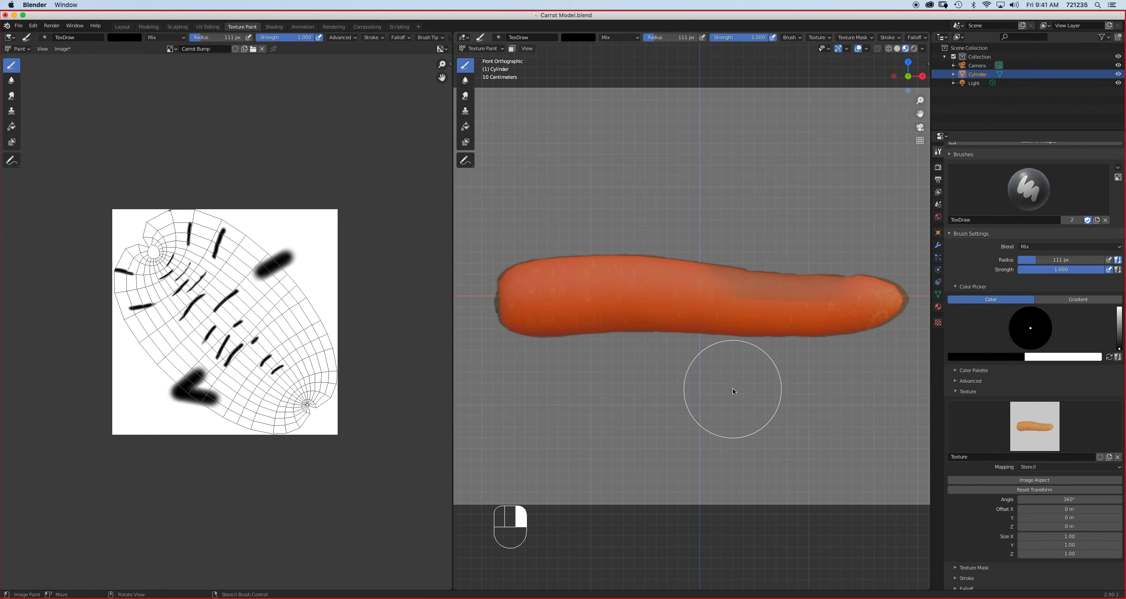
mouse_move(733, 387)
left_mouse_down()
mouse_move(872, 321)
mouse_move(871, 303)
mouse_move(894, 292)
mouse_move(728, 293)
mouse_move(849, 287)
mouse_move(776, 319)
mouse_move(898, 290)
mouse_move(628, 265)
mouse_move(536, 320)
mouse_move(515, 294)
mouse_move(585, 279)
mouse_move(876, 291)
mouse_move(792, 304)
mouse_move(520, 295)
left_mouse_up()
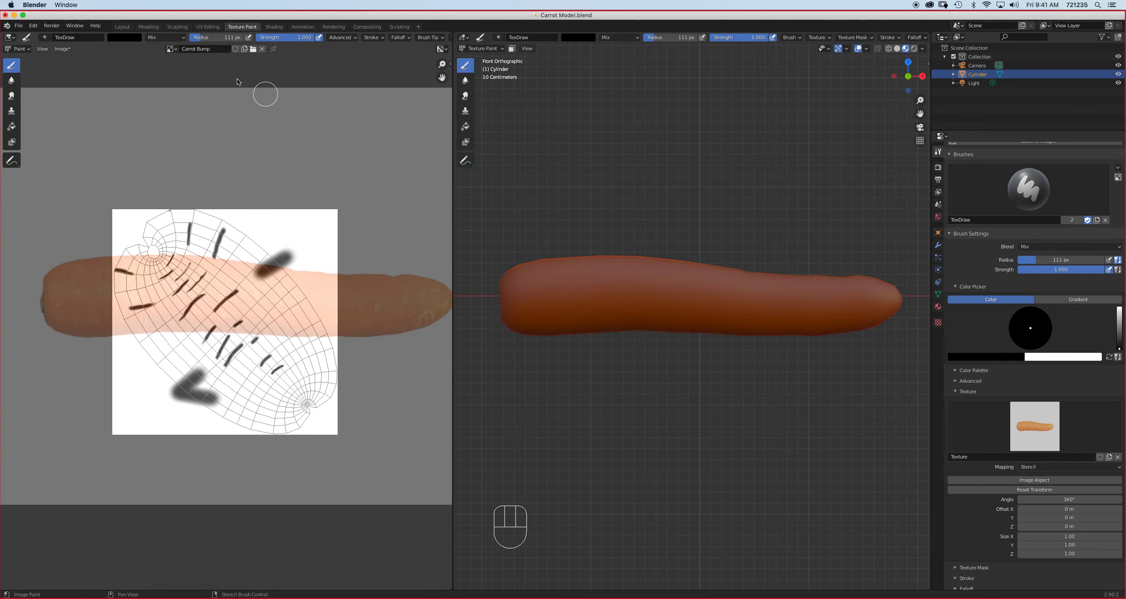
Examine the painted carrot and its material in the Modeling and Shading workspaces, returning to Texture Paint
left_click(148, 26)
mouse_move(611, 277)
middle_mouse_down()
mouse_move(604, 241)
mouse_move(671, 237)
mouse_move(751, 263)
mouse_move(651, 285)
mouse_move(485, 198)
middle_mouse_up()
left_click(273, 27)
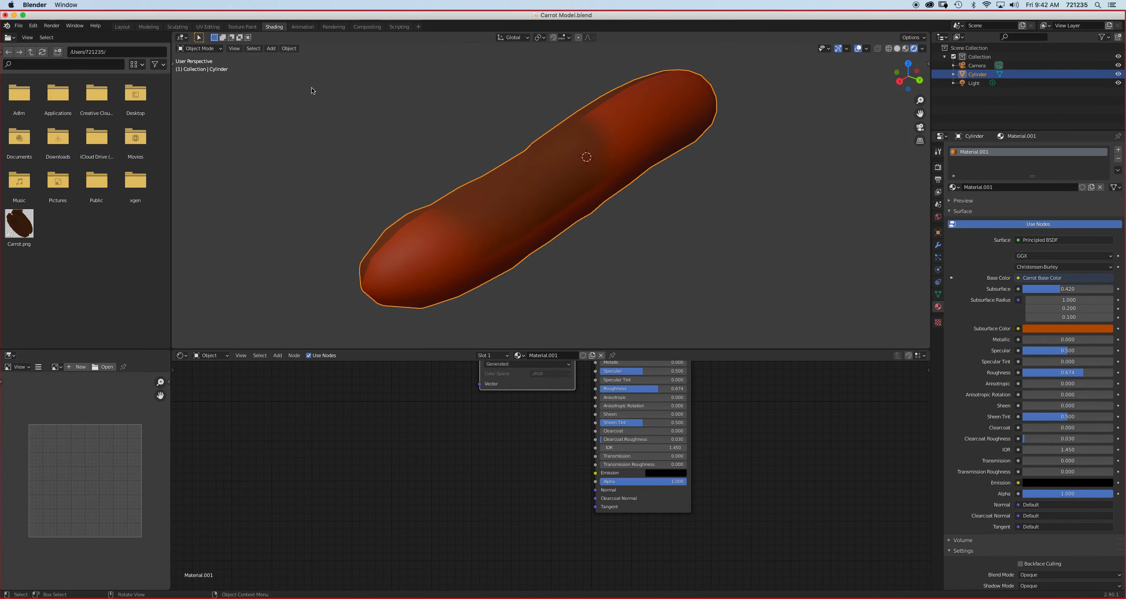
left_click(242, 27)
Paint the stencilled carrot photo over the whole front with a white brush and set the brush falloff to the smooth curve
mouse_move(589, 253)
left_mouse_down()
mouse_move(513, 279)
mouse_move(866, 312)
mouse_move(648, 312)
mouse_move(503, 331)
mouse_move(520, 302)
mouse_move(578, 322)
mouse_move(695, 320)
left_mouse_up()
mouse_move(542, 325)
left_mouse_down()
mouse_move(505, 310)
mouse_move(576, 274)
mouse_move(880, 307)
mouse_move(857, 324)
left_mouse_up()
left_click(915, 37)
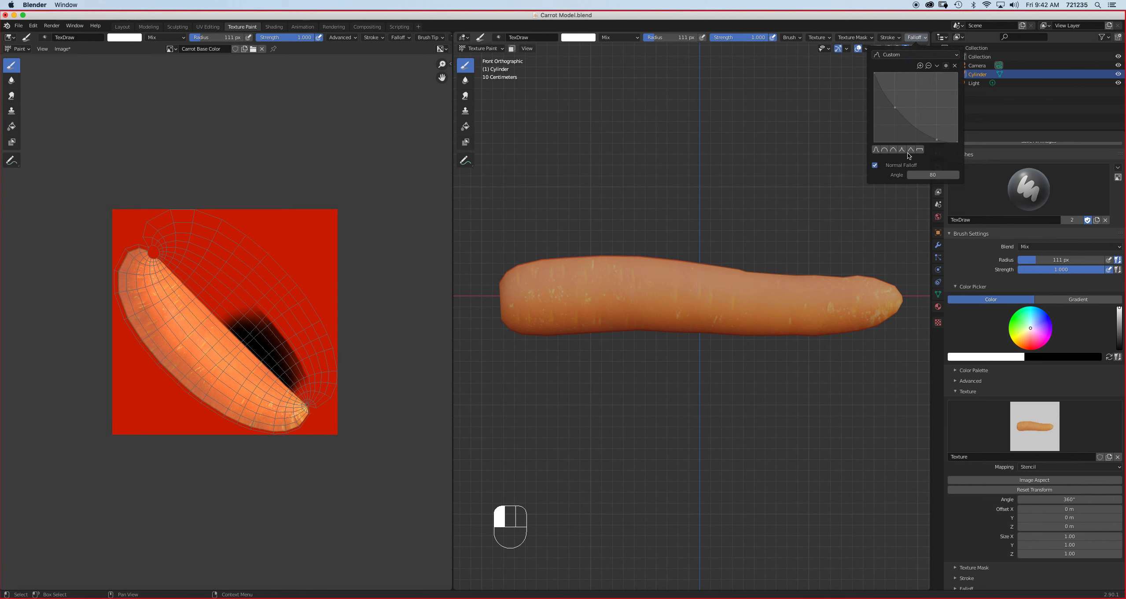
left_click(876, 149)
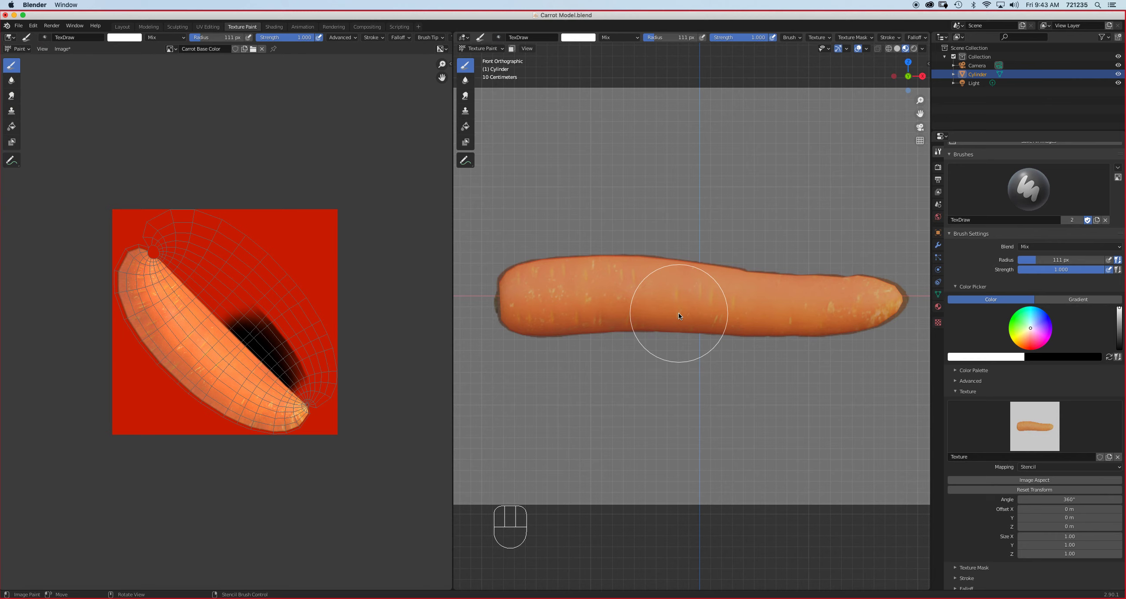
Show the carrot from the back and mirror the stencil by setting its X size to -1
key("ctrl+KP_1")
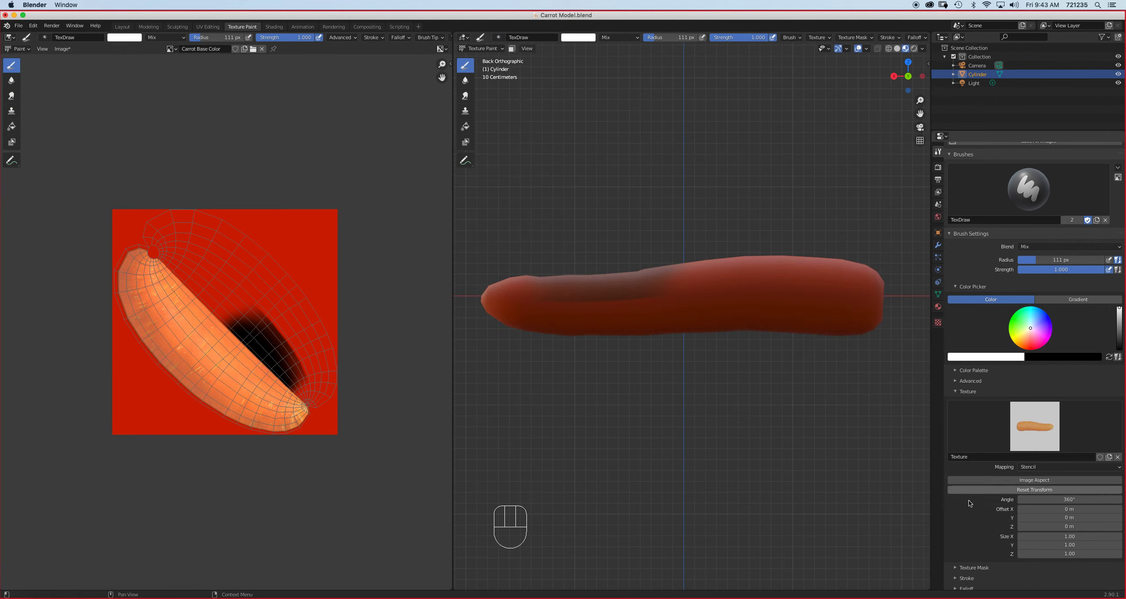
double_click(1096, 537)
type("-1")
key("Return")
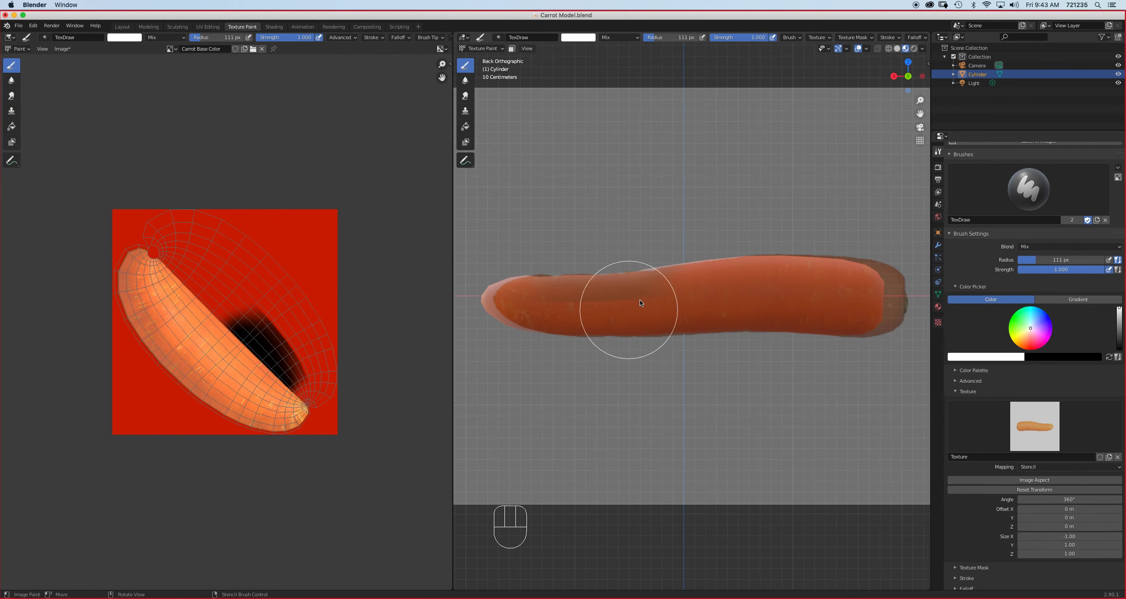
Align and slightly rescale the mirrored stencil over the carrot's back and paint the photo across that side
right_click_drag(669, 308, 652, 308)
right_click_drag(782, 324, 785, 328, "shift")
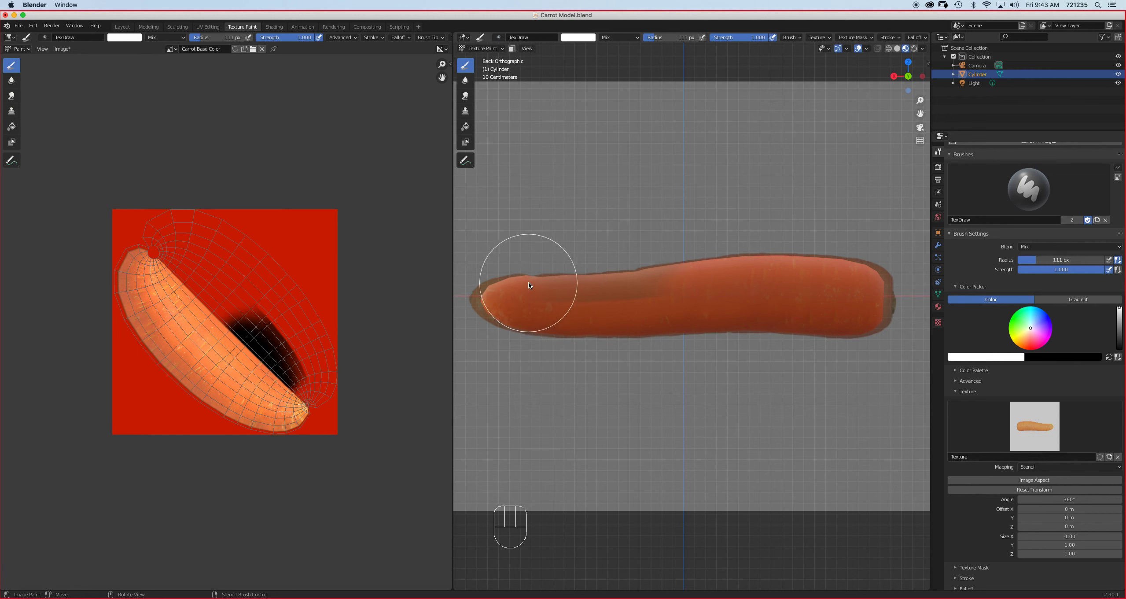
mouse_move(856, 283)
left_mouse_down()
mouse_move(772, 272)
mouse_move(810, 272)
mouse_move(554, 293)
mouse_move(786, 264)
mouse_move(431, 301)
mouse_move(830, 311)
mouse_move(846, 324)
mouse_move(526, 323)
mouse_move(486, 311)
mouse_move(701, 328)
mouse_move(878, 306)
mouse_move(891, 315)
mouse_move(841, 282)
mouse_move(842, 304)
left_mouse_up()
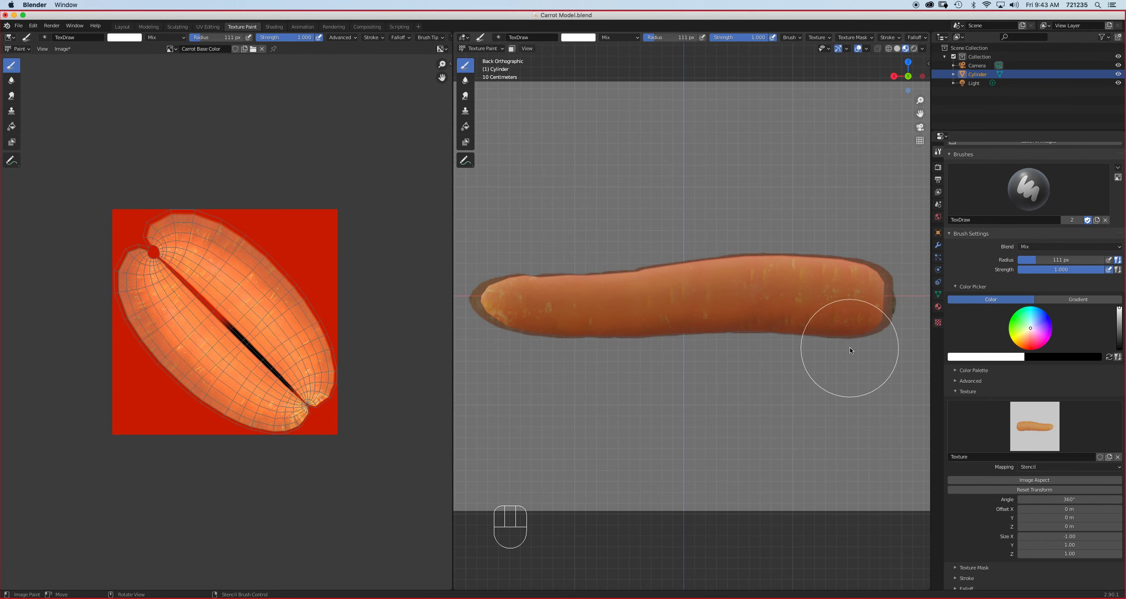
Show the carrot from the top, set the stencil's X size to 1 and move the stencil over the model
key("KP_7")
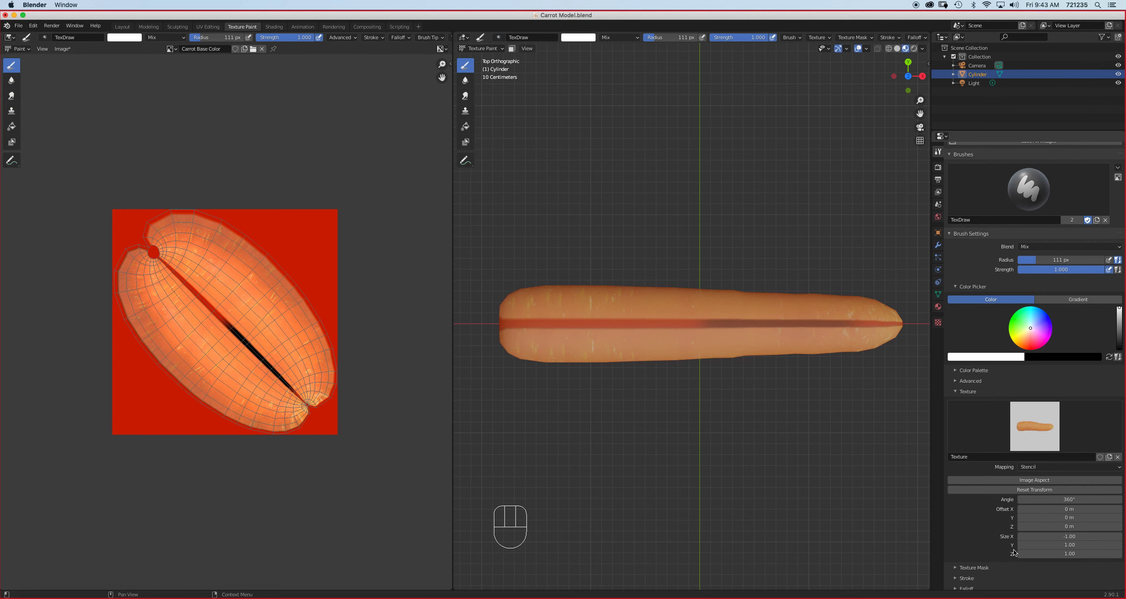
left_click(1040, 536)
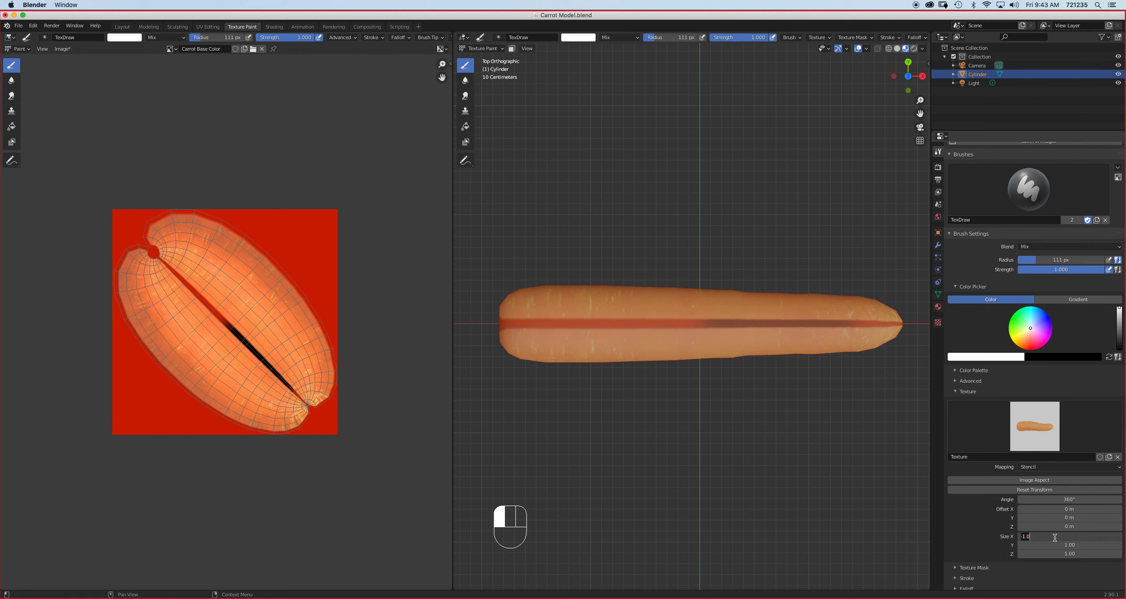
type("1")
key("Return")
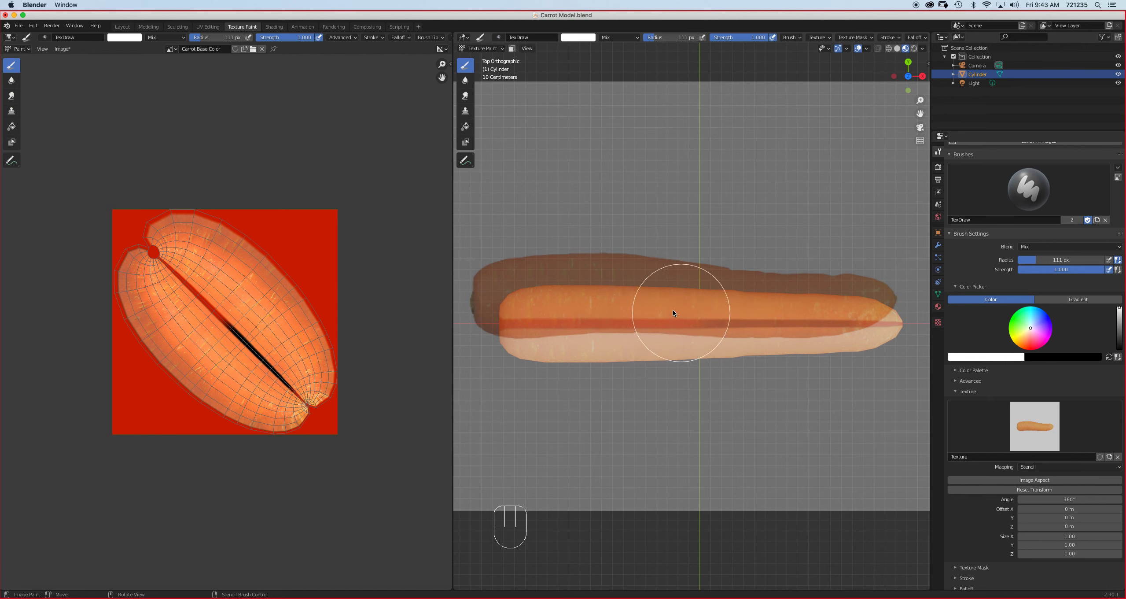
right_click_drag(668, 338, 686, 364)
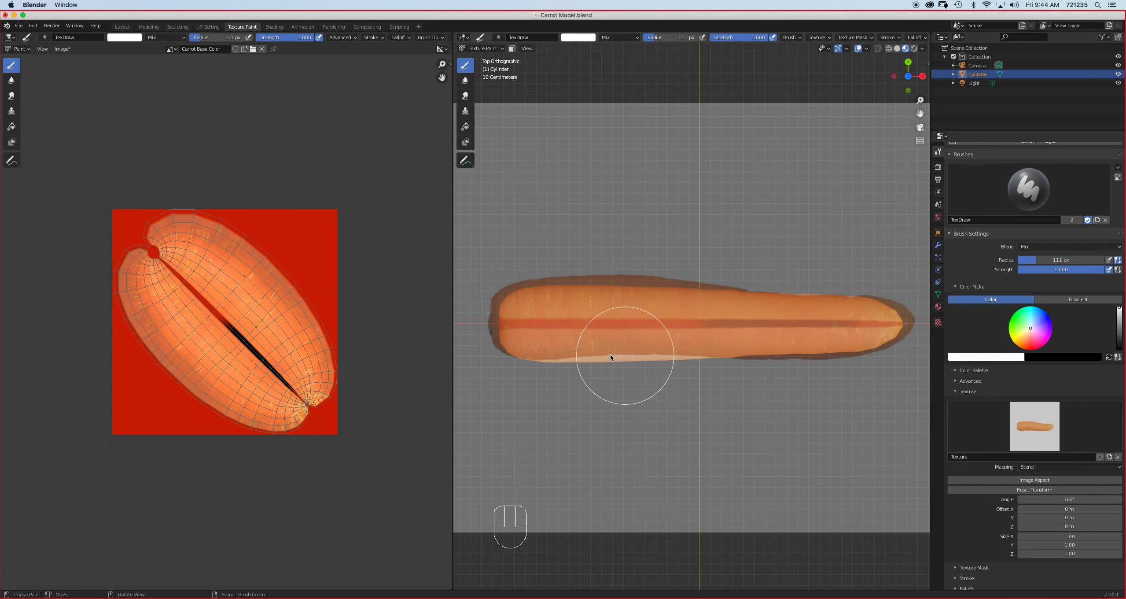
Reduce the brush radius to 49 px and paint the carrot photo along the unpainted seam on the top side
key("f")
left_click(549, 336)
left_click_drag(506, 324, 702, 320)
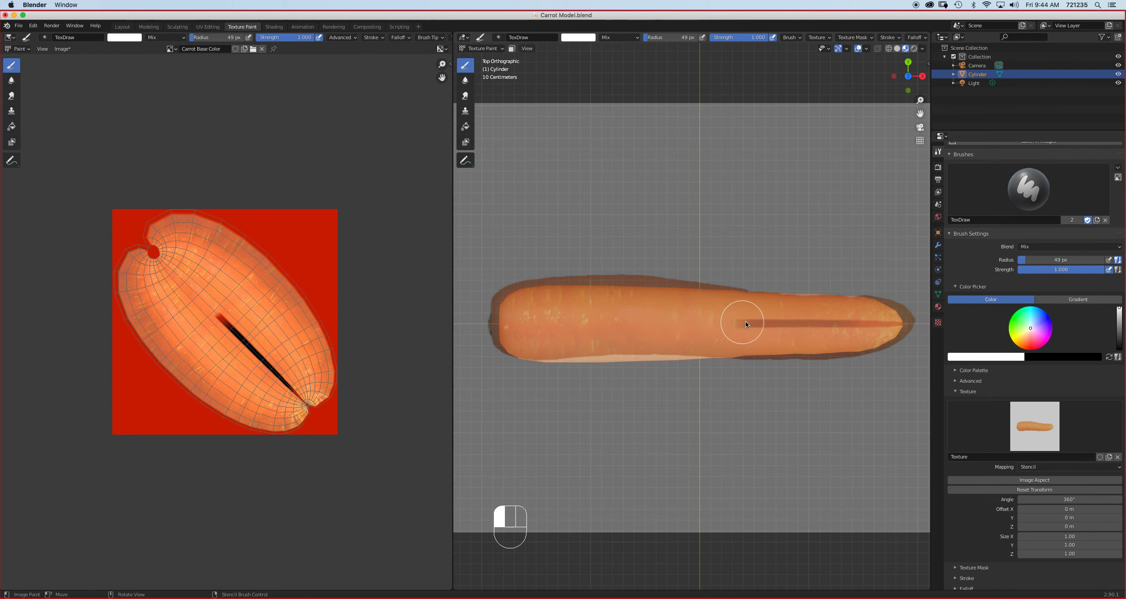
left_click_drag(789, 324, 868, 324)
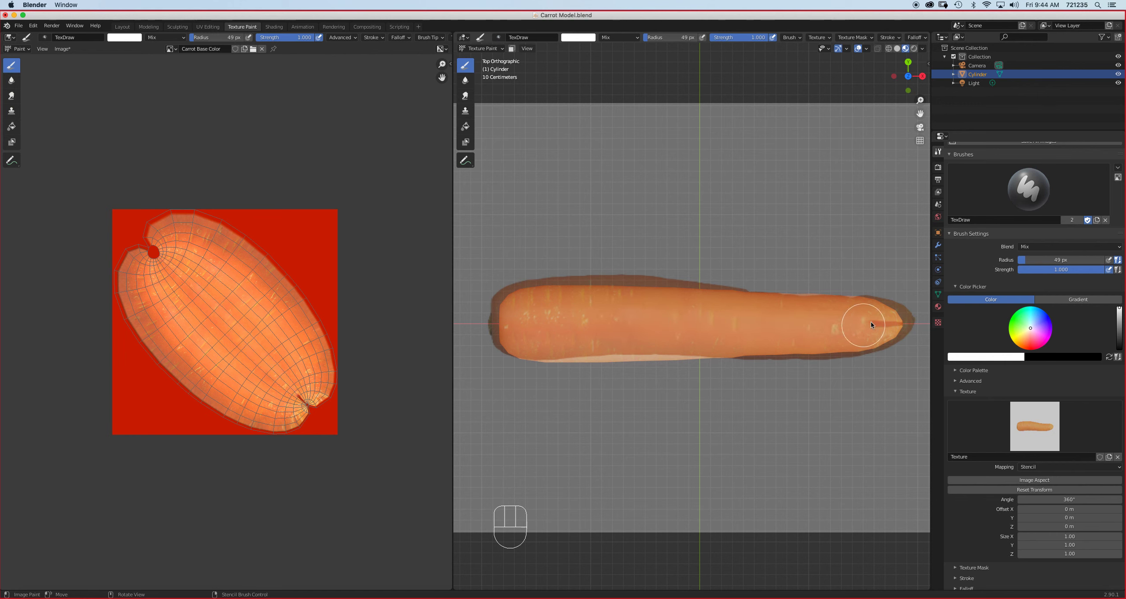
Paint the carrot photo along the seam on the carrot's underside and reduce the brush radius to 24 px
key("ctrl+KP_7")
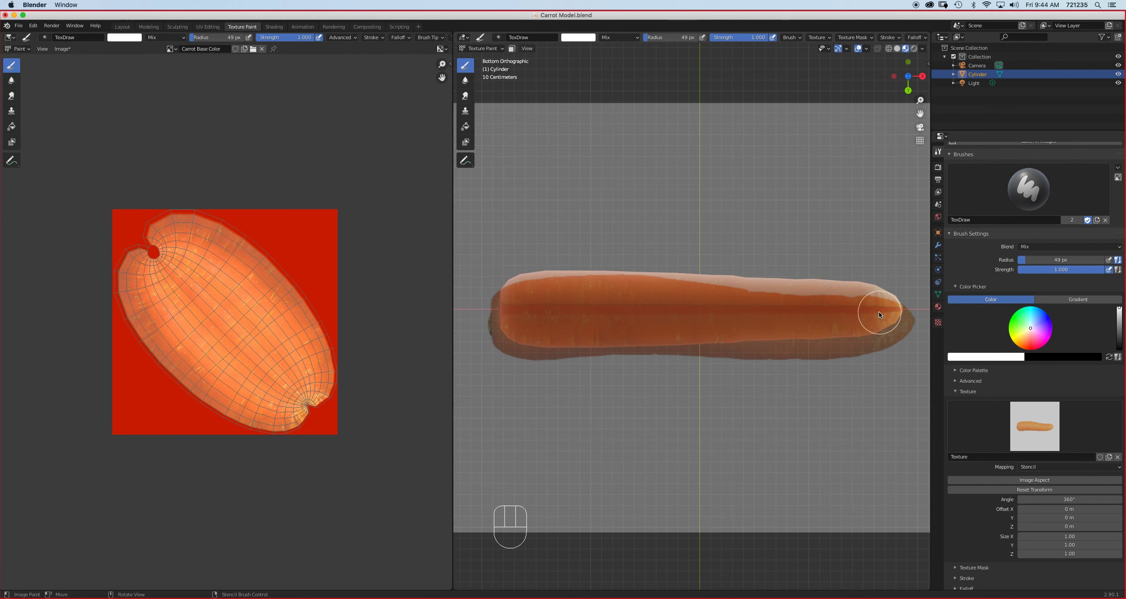
mouse_move(508, 309)
left_mouse_down()
mouse_move(883, 306)
mouse_move(694, 306)
mouse_move(679, 316)
mouse_move(729, 320)
mouse_move(540, 304)
mouse_move(671, 308)
left_mouse_up()
key("f")
left_click(681, 304)
Turn to the carrot's blunt end and paint the photo texture over its remaining red patch
left_click(148, 26)
mouse_move(411, 307)
middle_mouse_down()
mouse_move(390, 286)
mouse_move(483, 298)
mouse_move(477, 277)
mouse_move(488, 298)
middle_mouse_up()
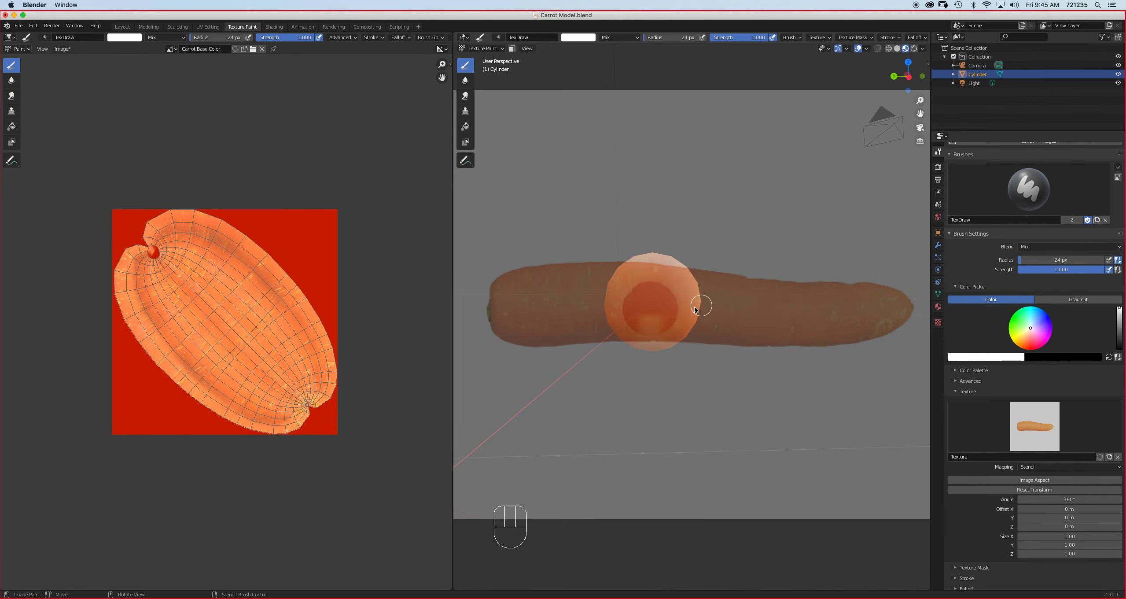
middle_click_drag(696, 305, 695, 305, "shift")
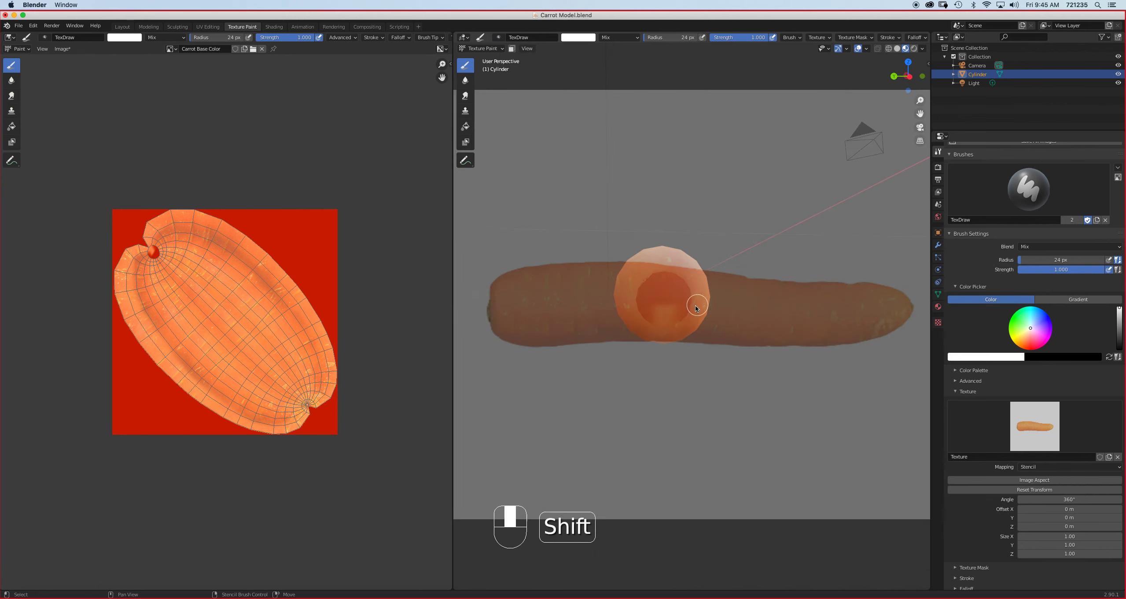
mouse_move(686, 314)
left_mouse_down()
mouse_move(668, 278)
mouse_move(643, 284)
mouse_move(649, 315)
mouse_move(688, 302)
mouse_move(655, 292)
mouse_move(661, 303)
left_mouse_up()
middle_click_drag(661, 211, 741, 308)
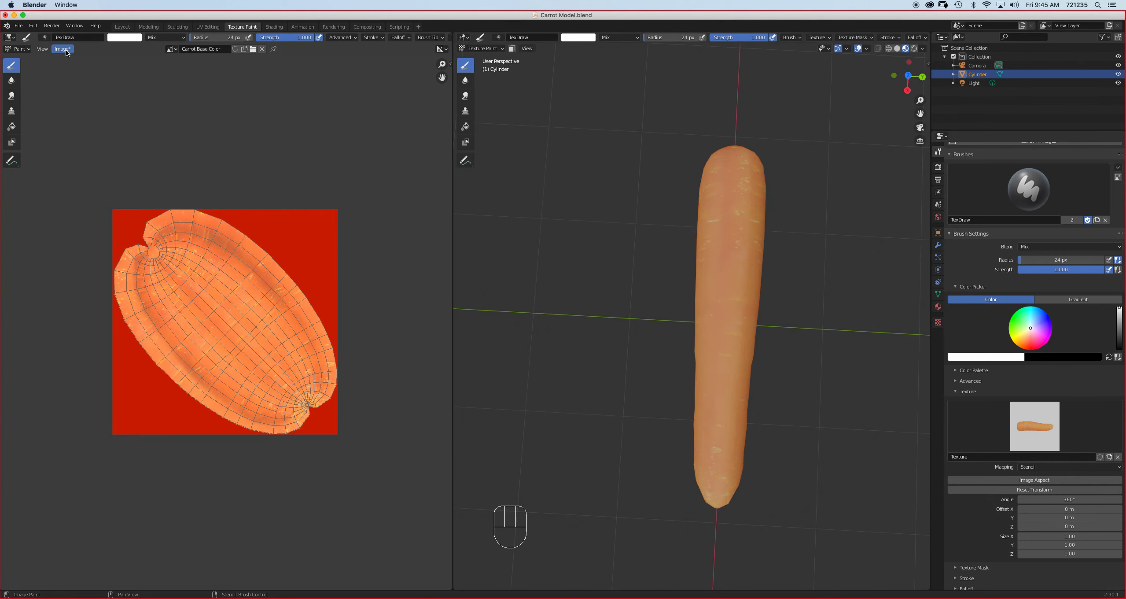
Save the painted base color image to the Desktop as Carrot Base Color.png with lowered compression
left_click(62, 49)
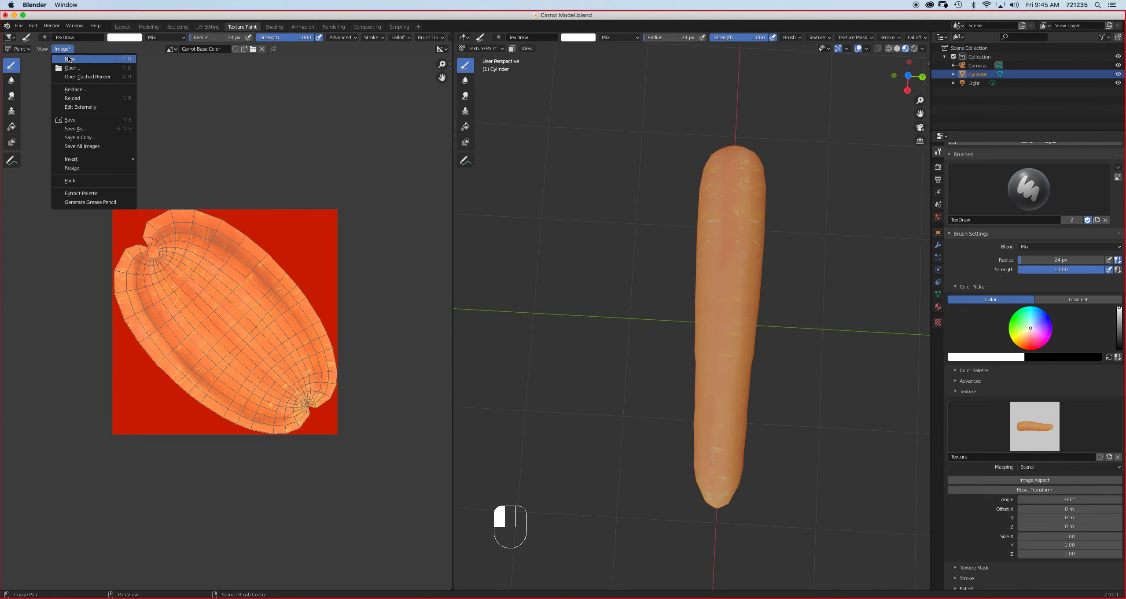
left_click(82, 129)
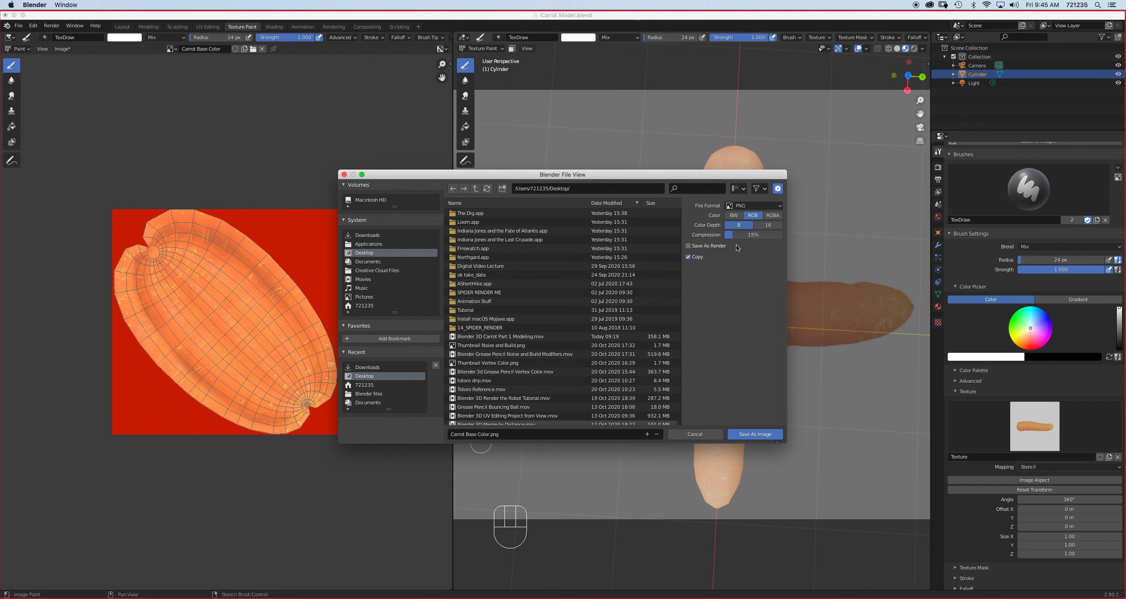
left_click_drag(739, 236, 725, 236)
left_click(759, 434)
Switch to the Shading workspace and centre the carrot material's nodes
left_click(273, 27)
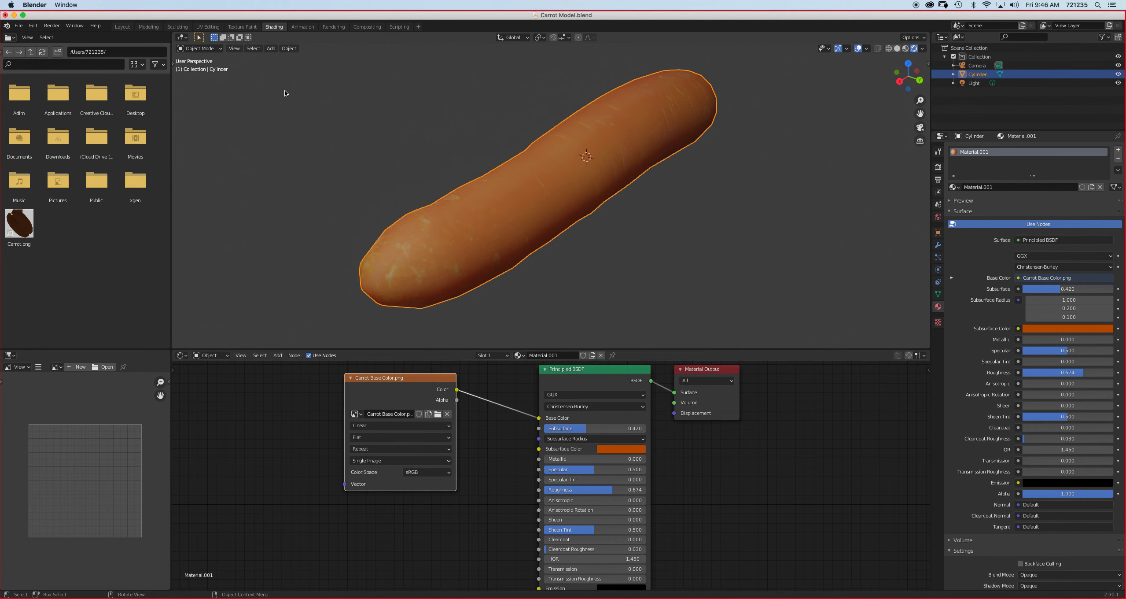
middle_click_drag(488, 471, 554, 462)
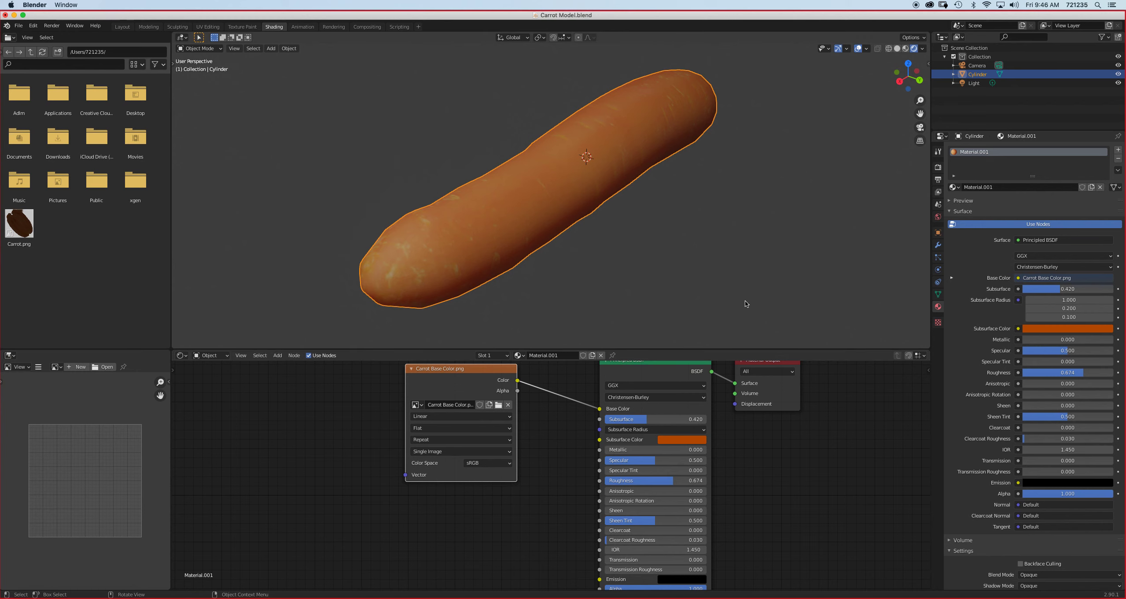
key("n")
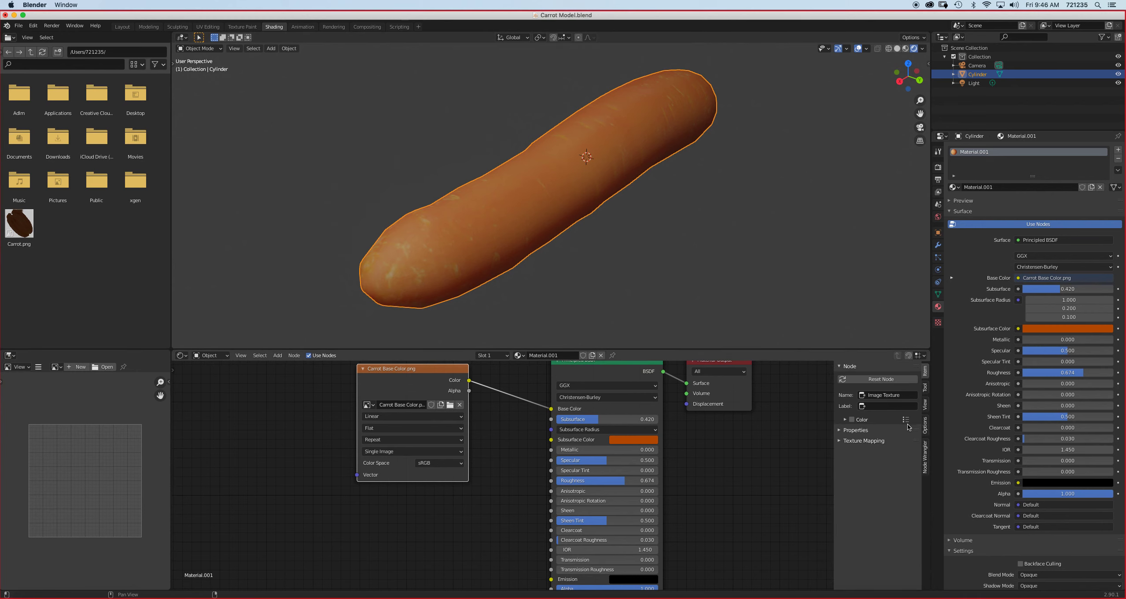
key("n")
key("n")
key("n")
Duplicate the Carrot Base Color image texture node and place the copy directly below the original
key("super+c")
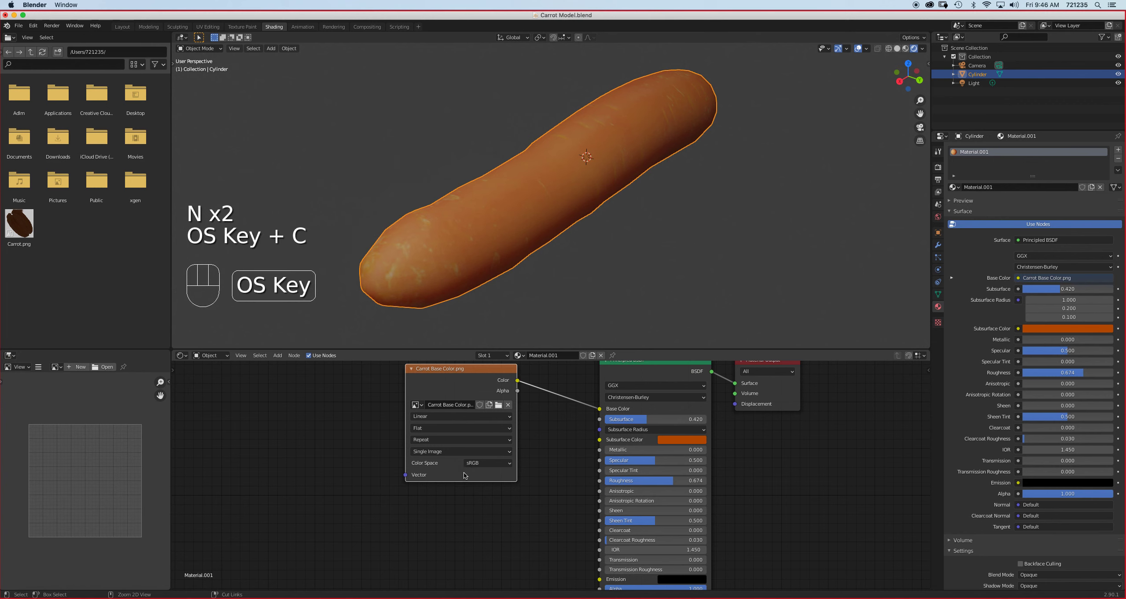
key("super+v")
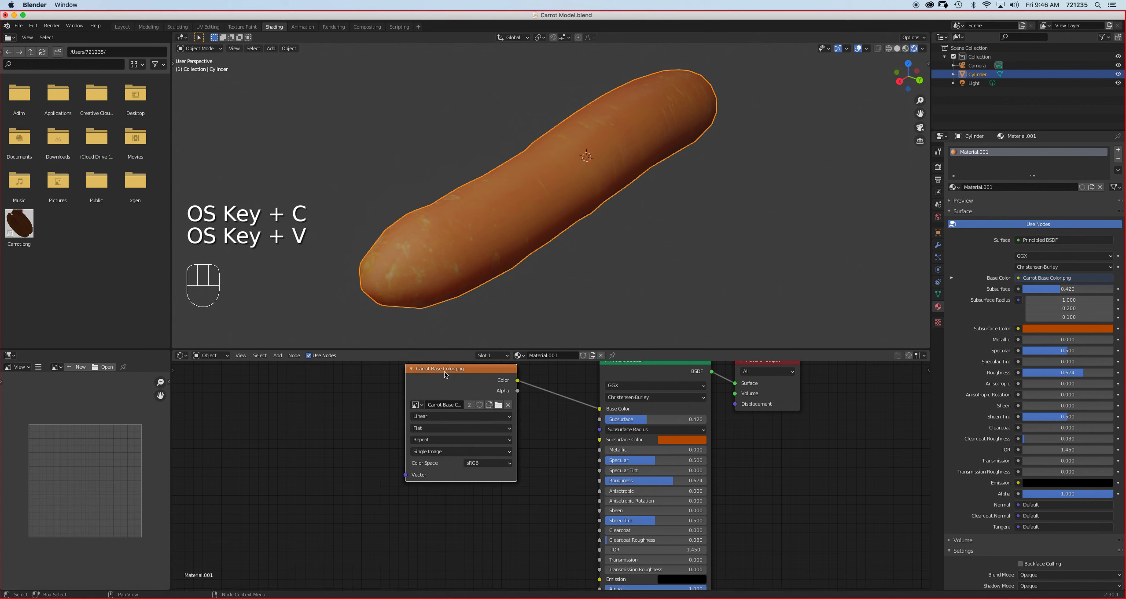
left_click_drag(450, 370, 442, 515)
middle_click_drag(547, 480, 561, 379, "shift")
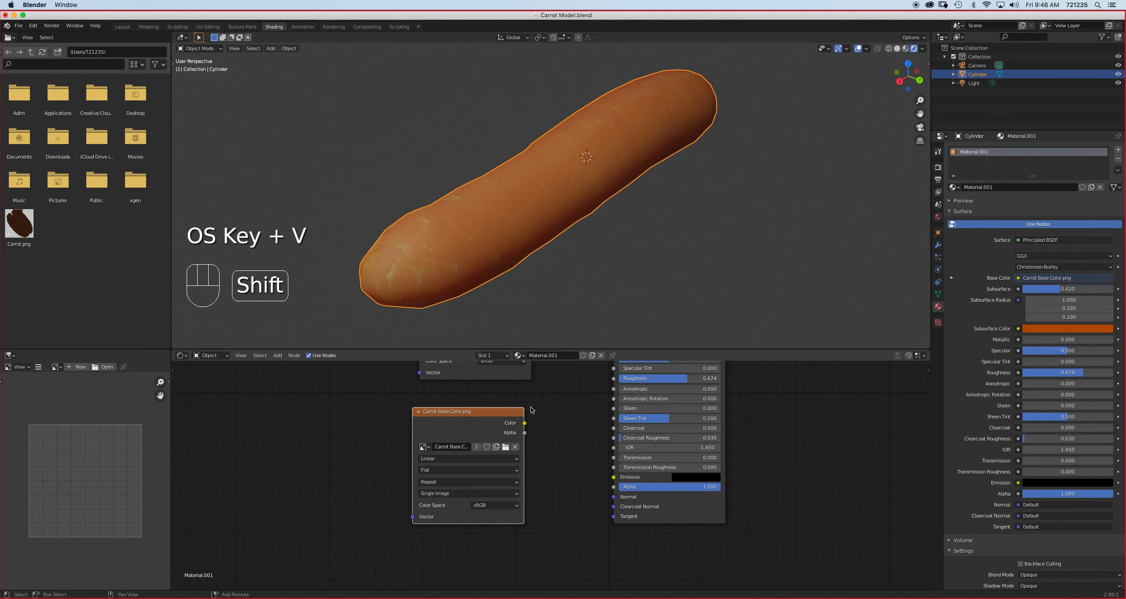
left_click_drag(468, 417, 482, 397)
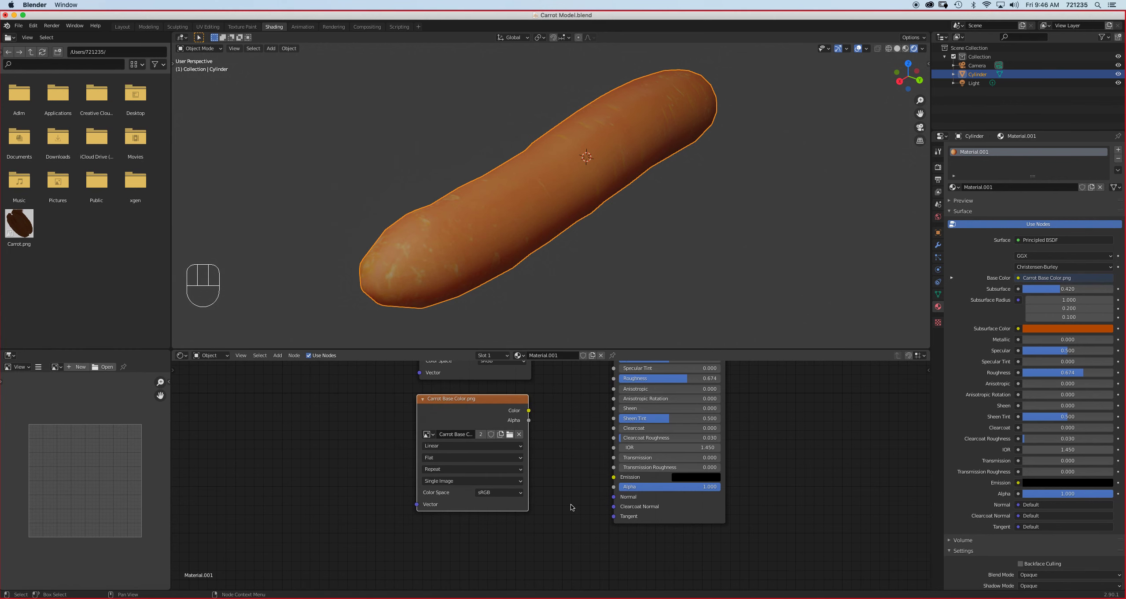
Stack another copy of the texture node at the bottom of the column and set the middle node's color space to Non-Color
scroll(571, 504, "down", 3)
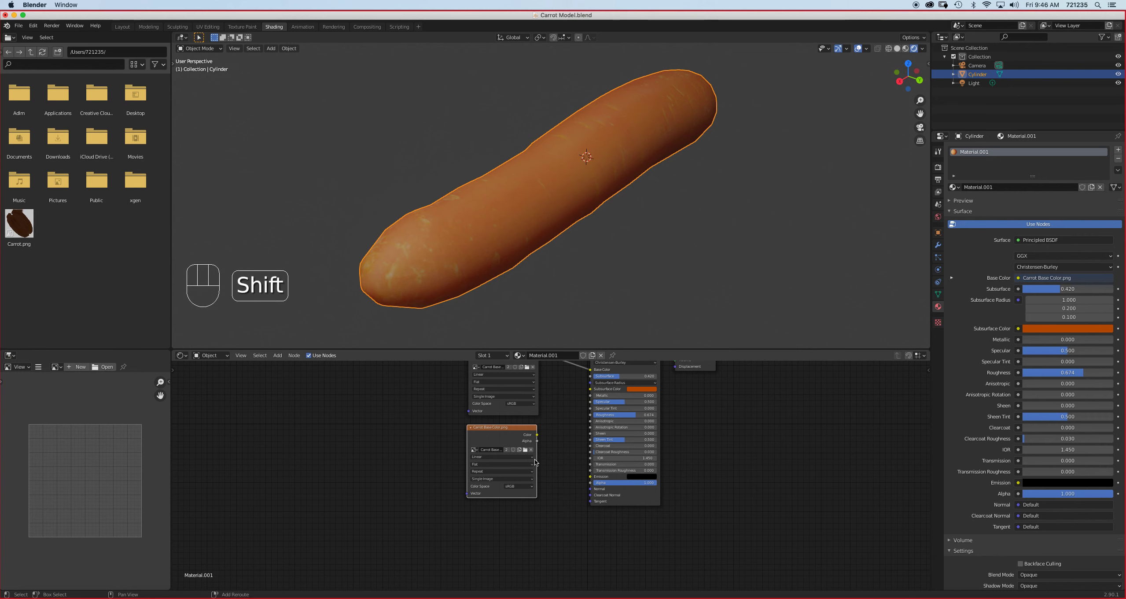
key("super+v")
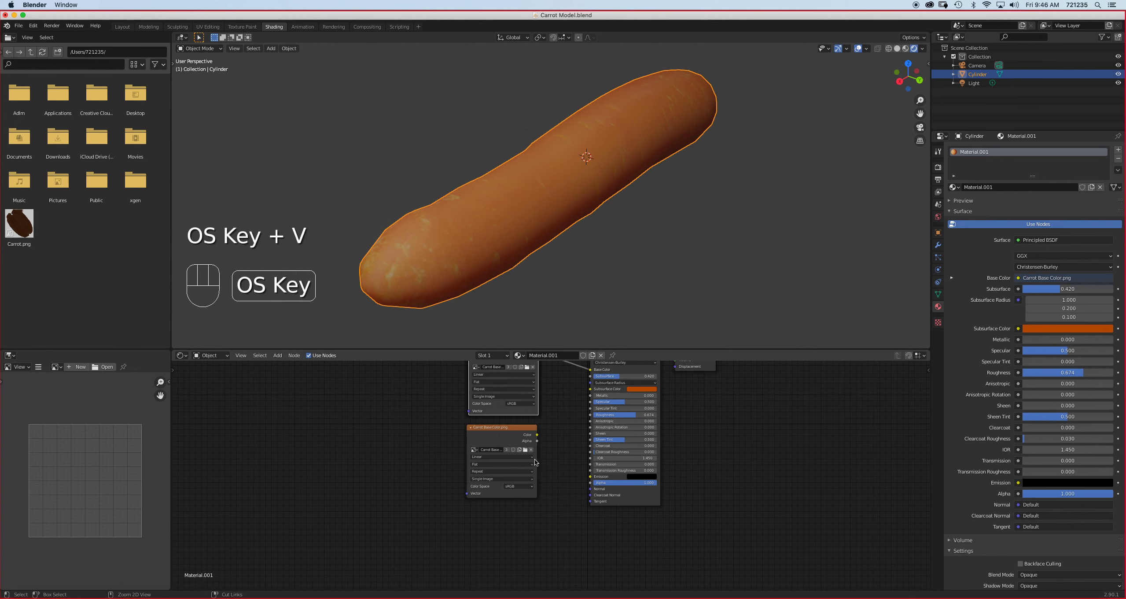
scroll(524, 441, "down", 2)
left_click_drag(508, 375, 507, 511)
left_click_drag(551, 350, 550, 159)
scroll(551, 379, "up", 8)
left_click_drag(495, 438, 496, 444)
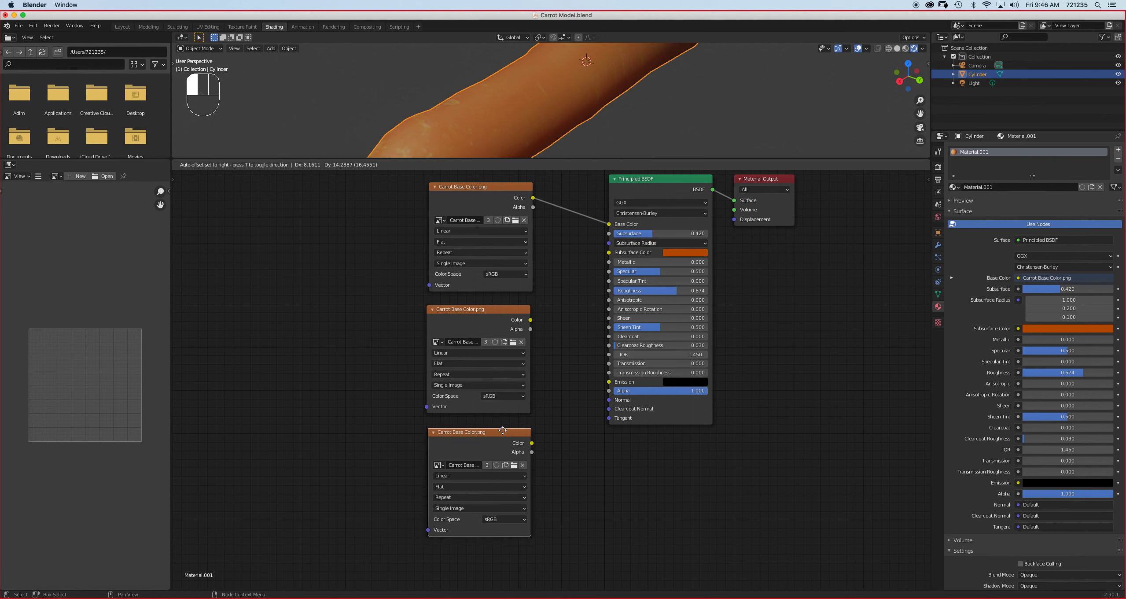
left_click(503, 397)
left_click(501, 437)
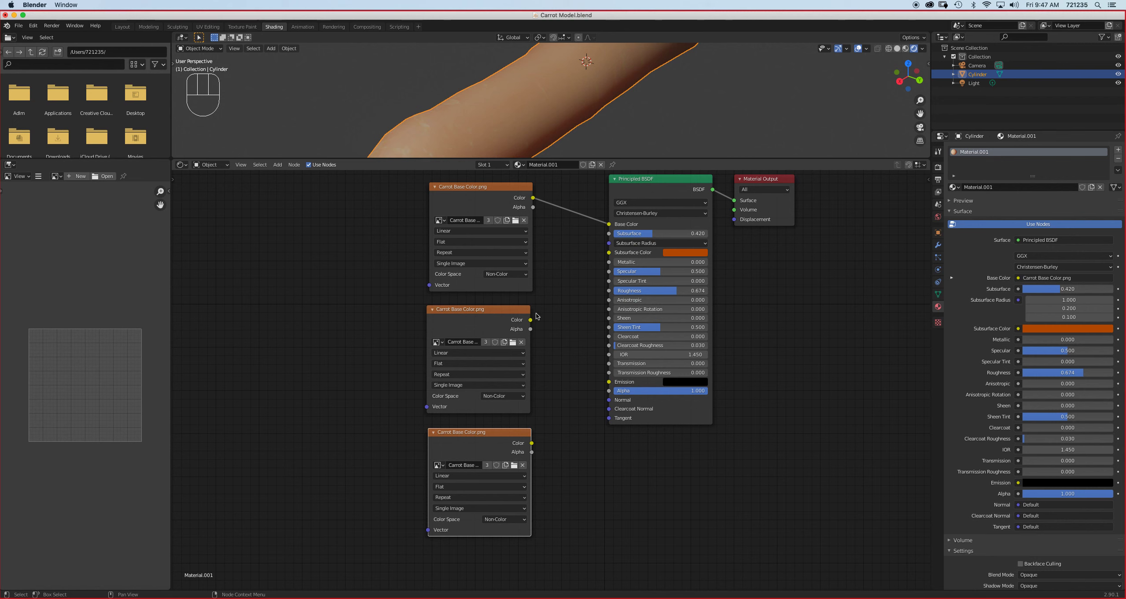
Delete both duplicate texture nodes and set the remaining node's color space to sRGB
key("super+z")
key("Delete")
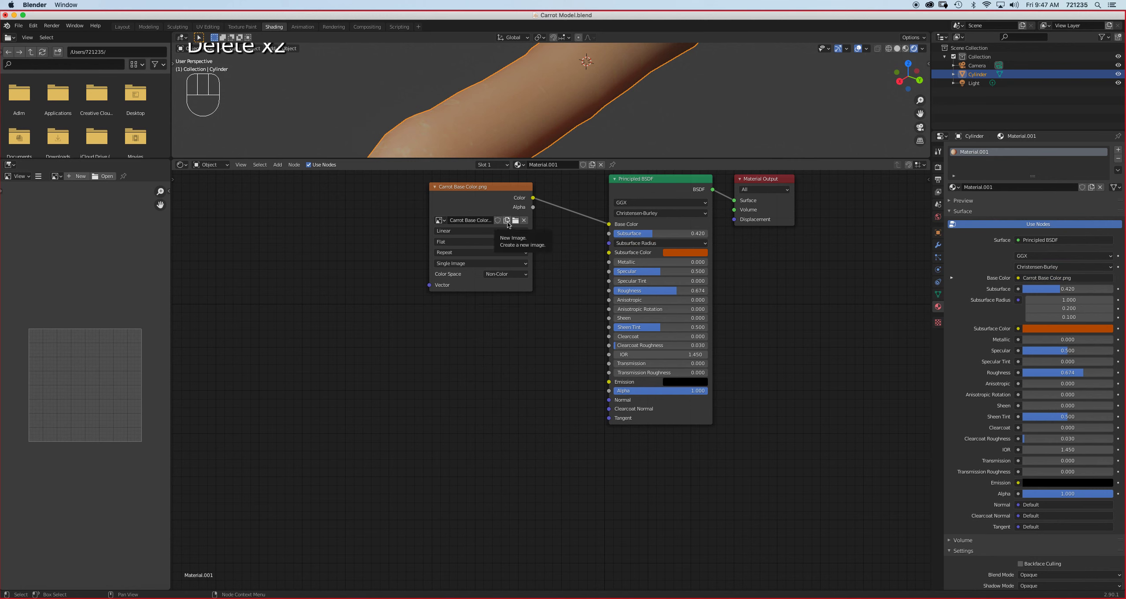
left_click(507, 221)
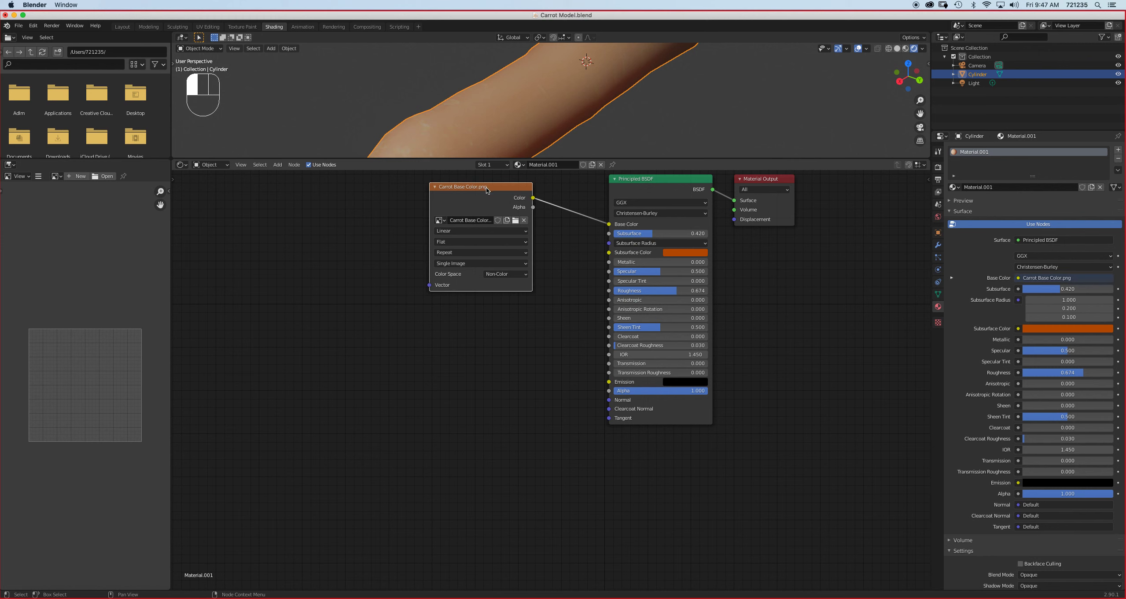
left_click(506, 273)
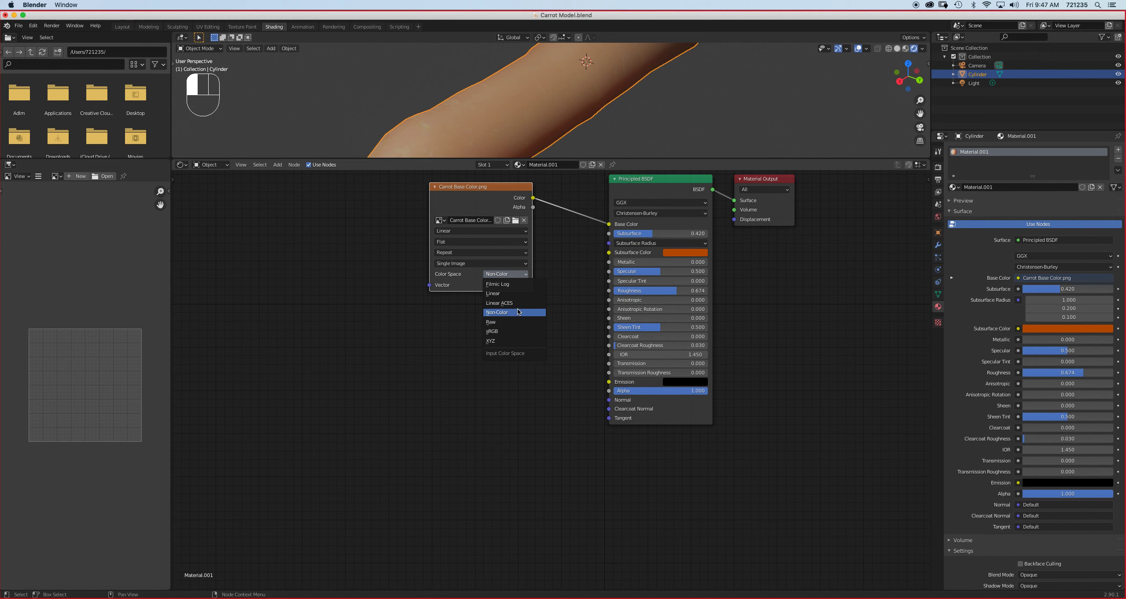
left_click(524, 330)
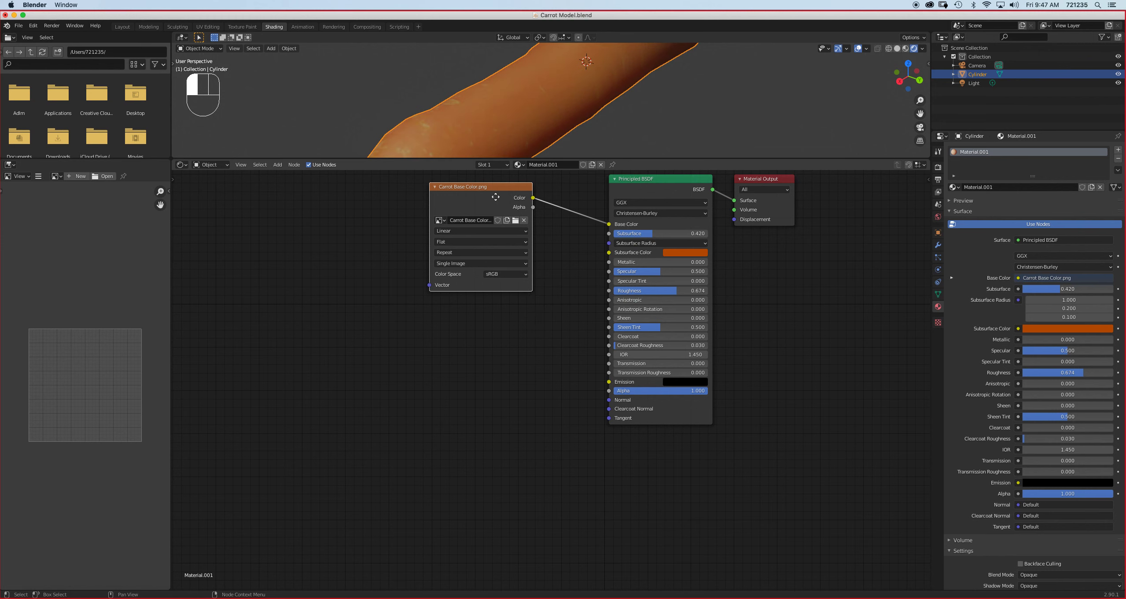
left_click_drag(496, 193, 492, 204)
Add an Image Texture node below the base color node and open Carrot Base Color.png in it
key("shift+a")
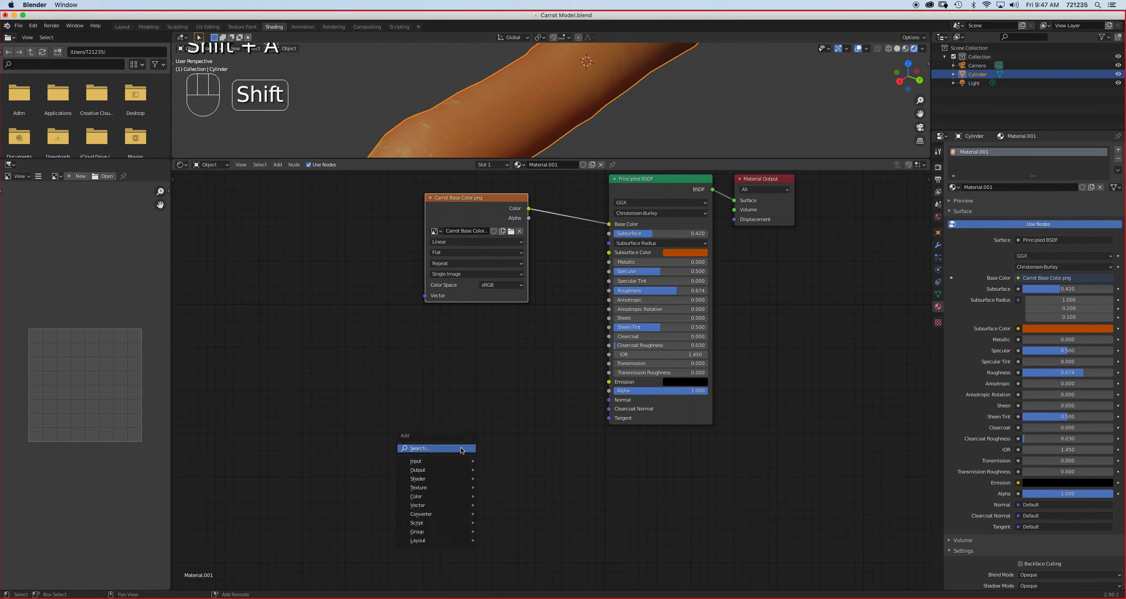
mouse_move(444, 465)
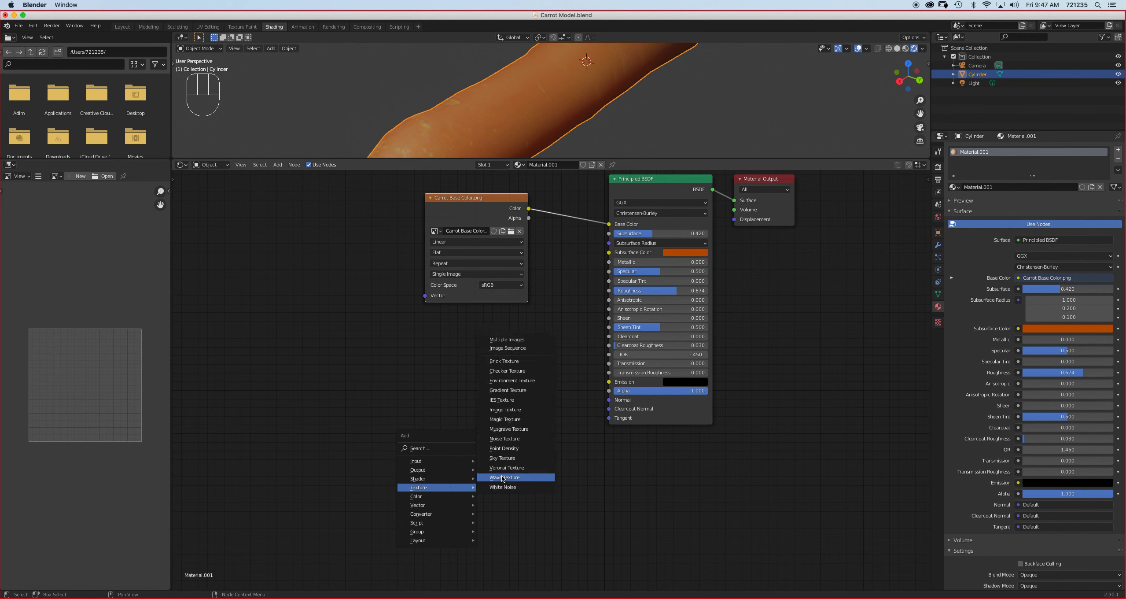
left_click(505, 409)
left_click(427, 446)
left_click(427, 446)
left_click(661, 336)
left_click(755, 434)
Try the Non-Color color space on the new image texture node
left_click(431, 498)
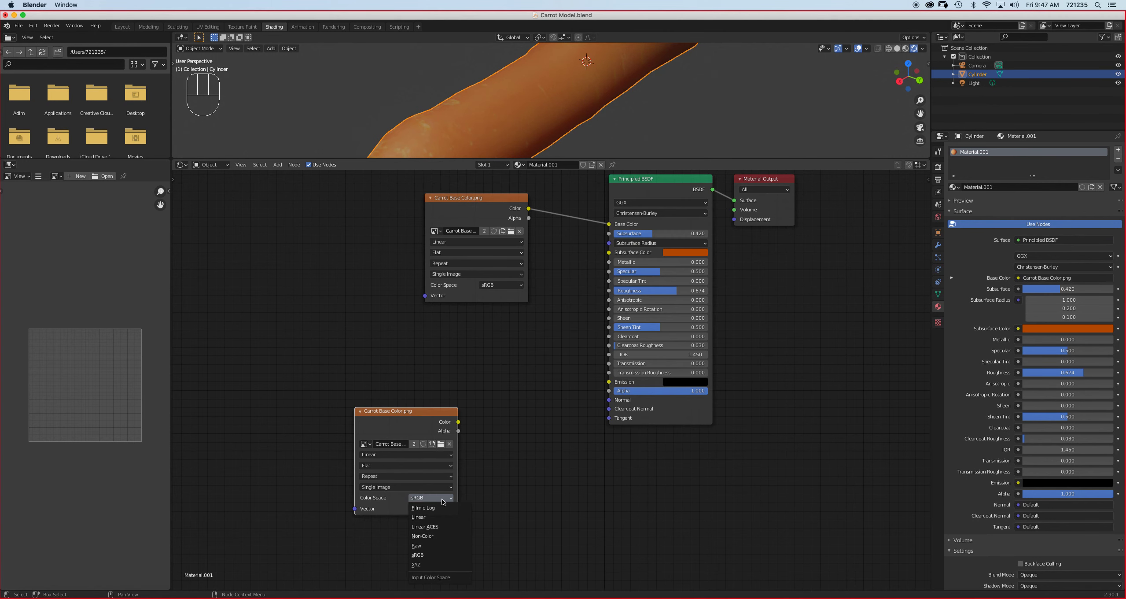
left_click(441, 536)
left_click(431, 497)
left_click(433, 553)
Make the upper node's image single-user, then give the lower node's image a fake user and the Non-Color color space
left_click_drag(421, 411, 505, 343)
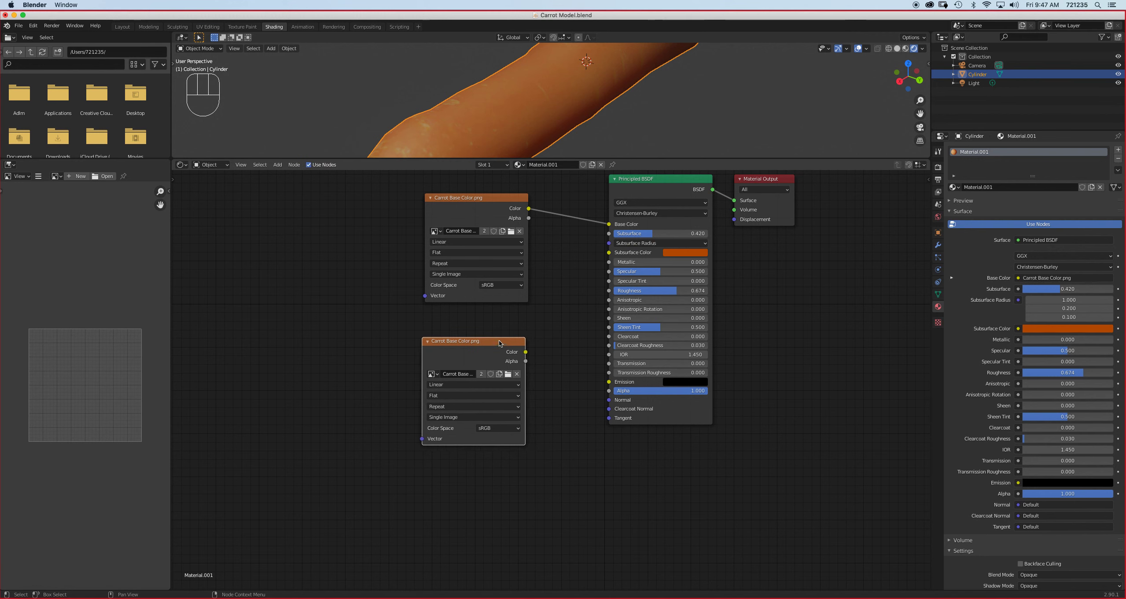
left_click(484, 231)
left_click(490, 373)
left_click(507, 428)
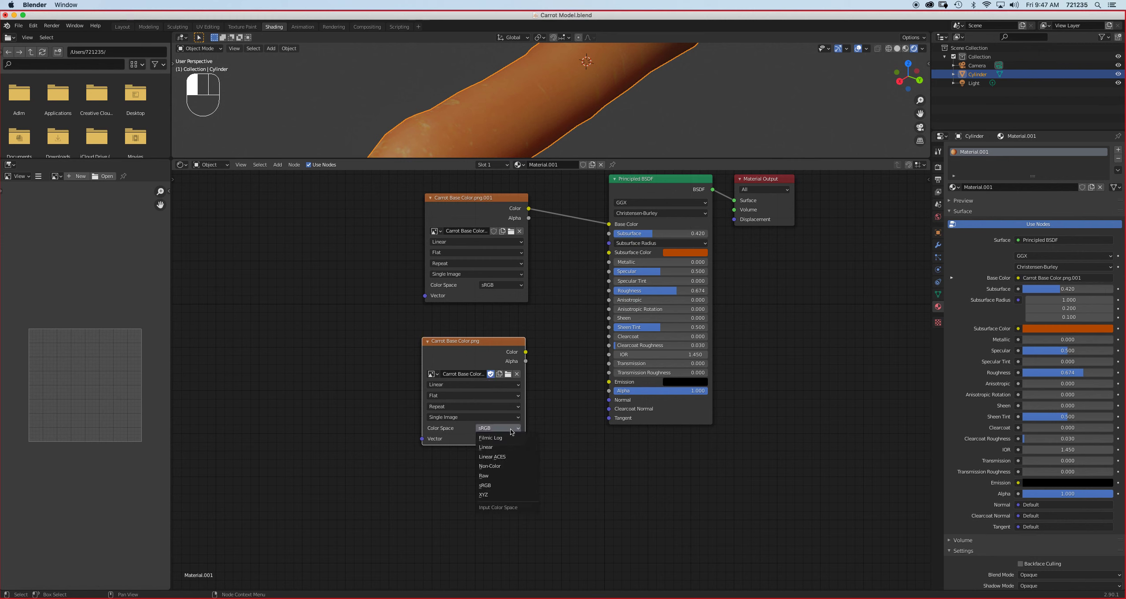
left_click(511, 468)
left_click_drag(491, 356, 489, 343)
Duplicate the Non-Color texture node below itself and align the three texture nodes in a column
key("super+c")
key("super+v")
left_click_drag(492, 187, 479, 456)
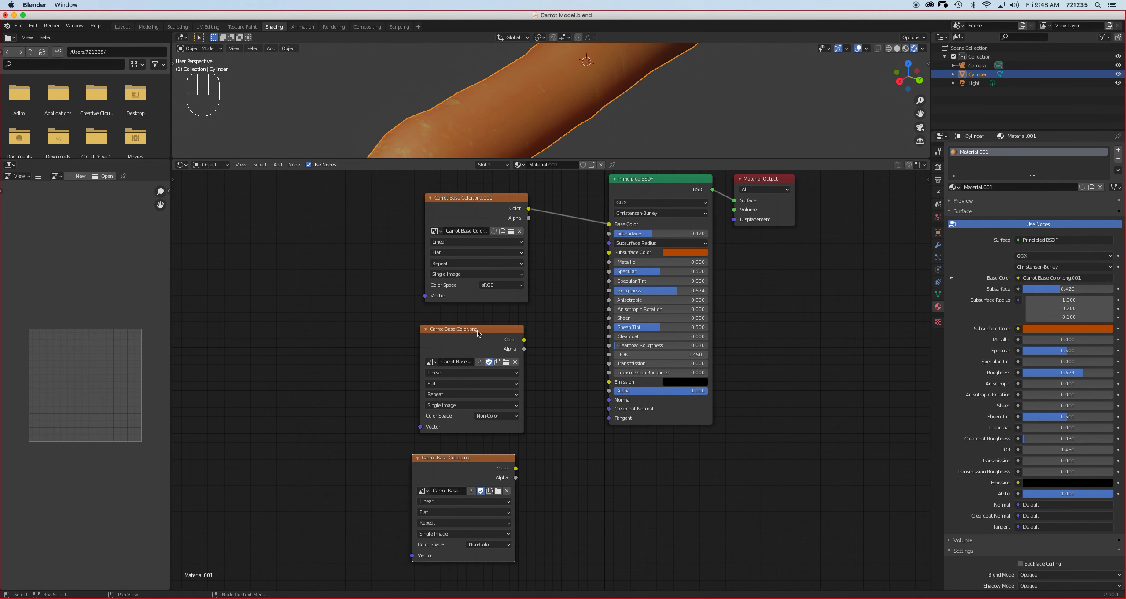
left_click_drag(480, 379, 465, 379)
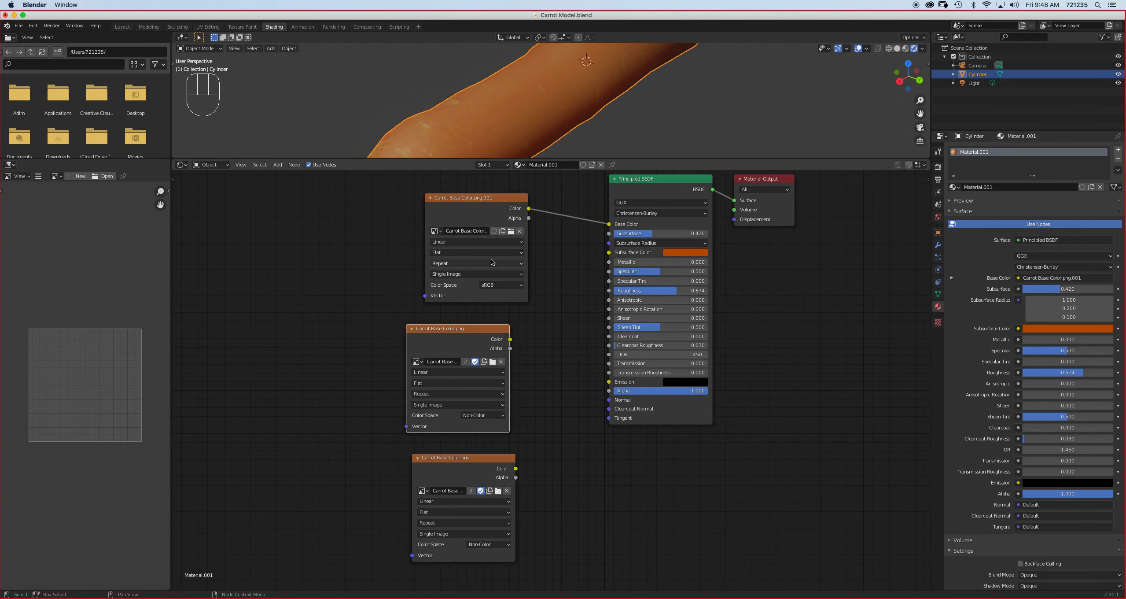
left_click_drag(482, 198, 462, 194)
left_click_drag(466, 460, 449, 457)
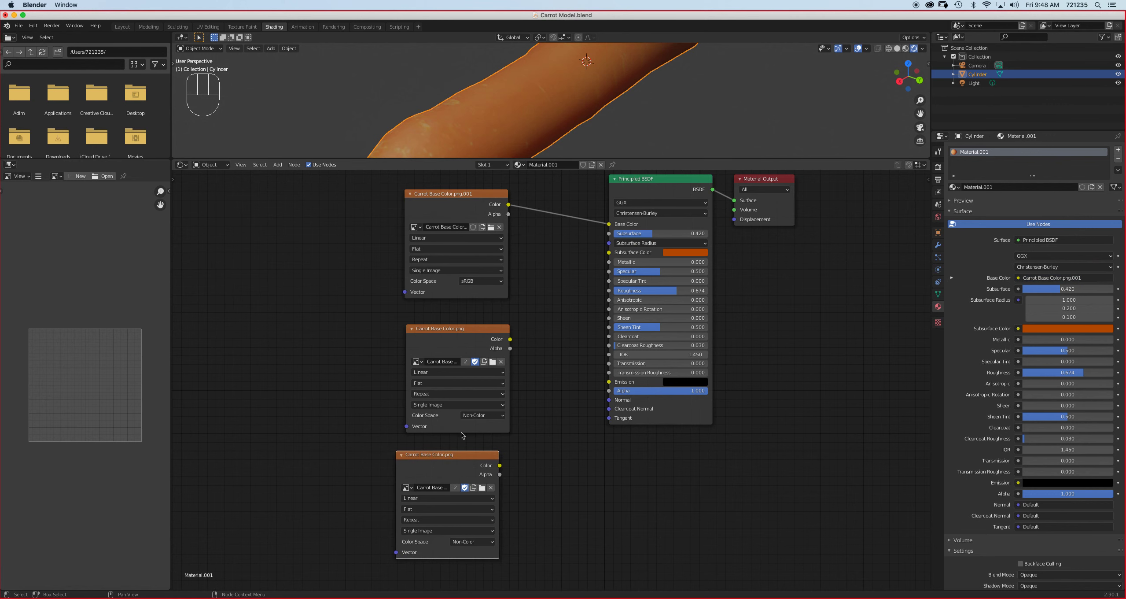
left_click_drag(469, 331, 458, 328)
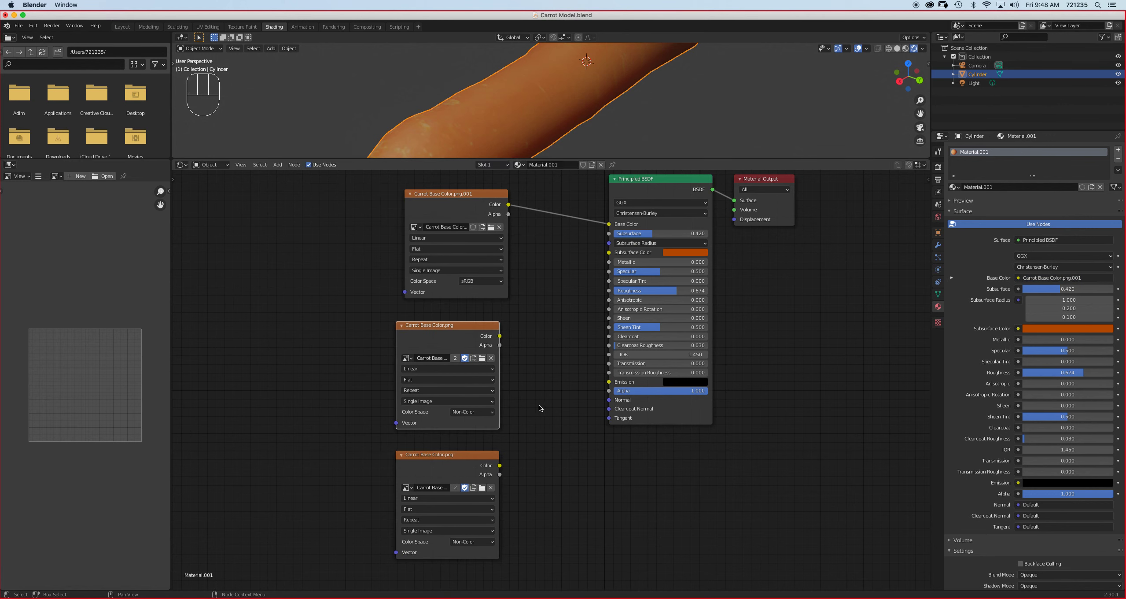
Add a Bump node, feeding the lowest texture's Color into Height and its Normal output into the Principled BSDF's Normal
key("shift+a")
type("bump")
key("Return")
left_click(555, 433)
left_click_drag(500, 465, 530, 484)
left_click_drag(590, 442, 610, 399)
Enlarge the 3D viewport and set the Bump node's strength to 0.350 while inspecting the carrot's surface
mouse_move(582, 107)
middle_mouse_down()
mouse_move(565, 93)
mouse_move(574, 115)
middle_mouse_up()
scroll(573, 96, "up", 4)
scroll(574, 97, "down", 4)
left_click_drag(621, 159, 614, 234)
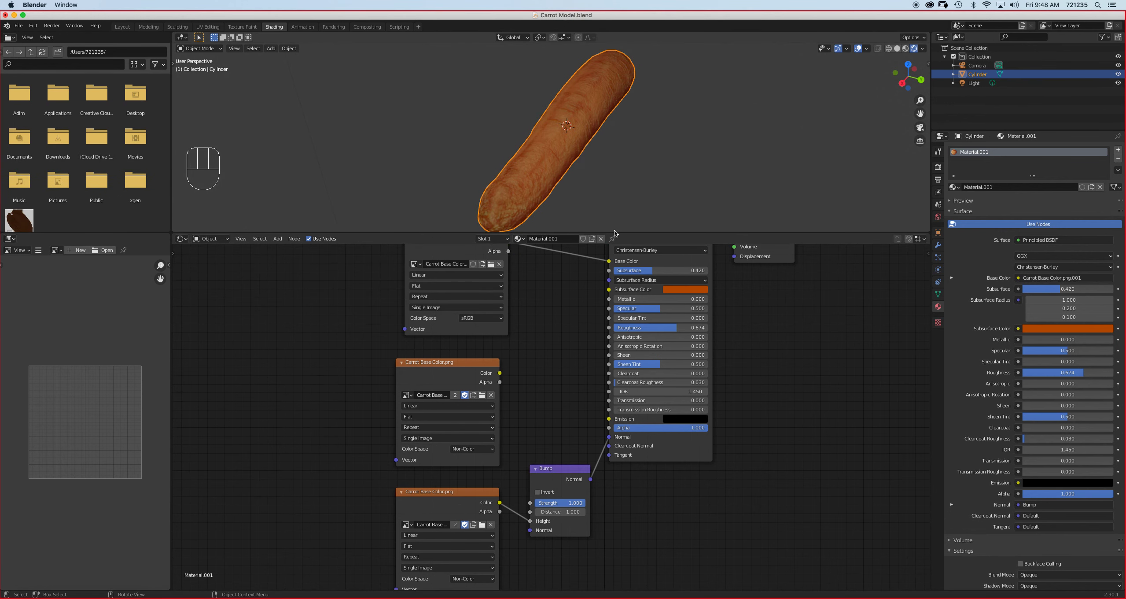
left_click_drag(572, 502, 537, 502)
scroll(572, 136, "up", 3)
middle_click_drag(466, 143, 592, 141)
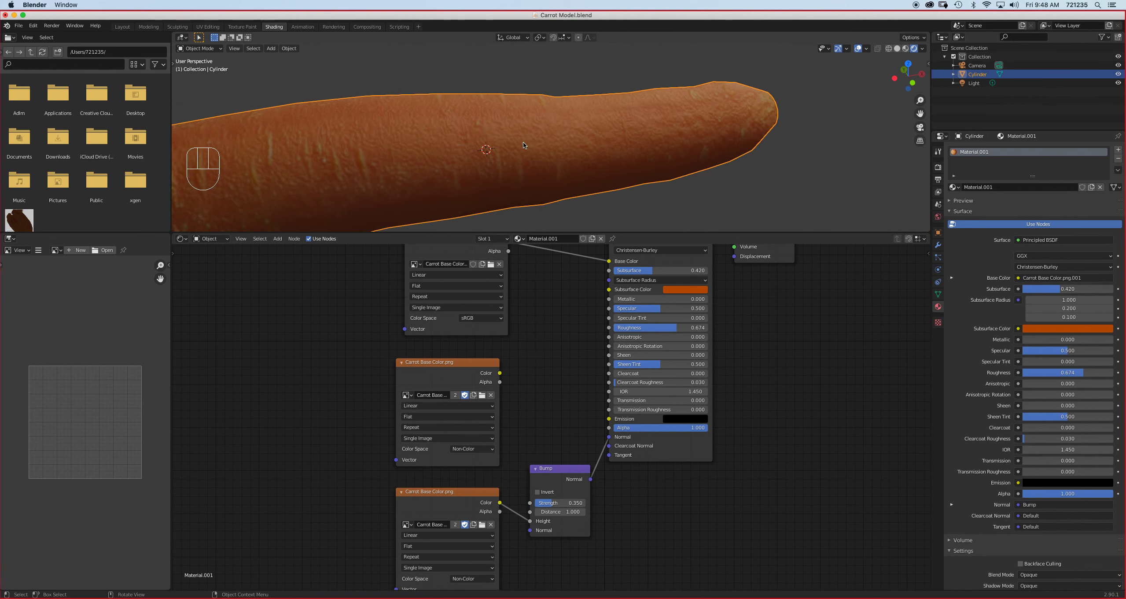
middle_click_drag(375, 148, 369, 125)
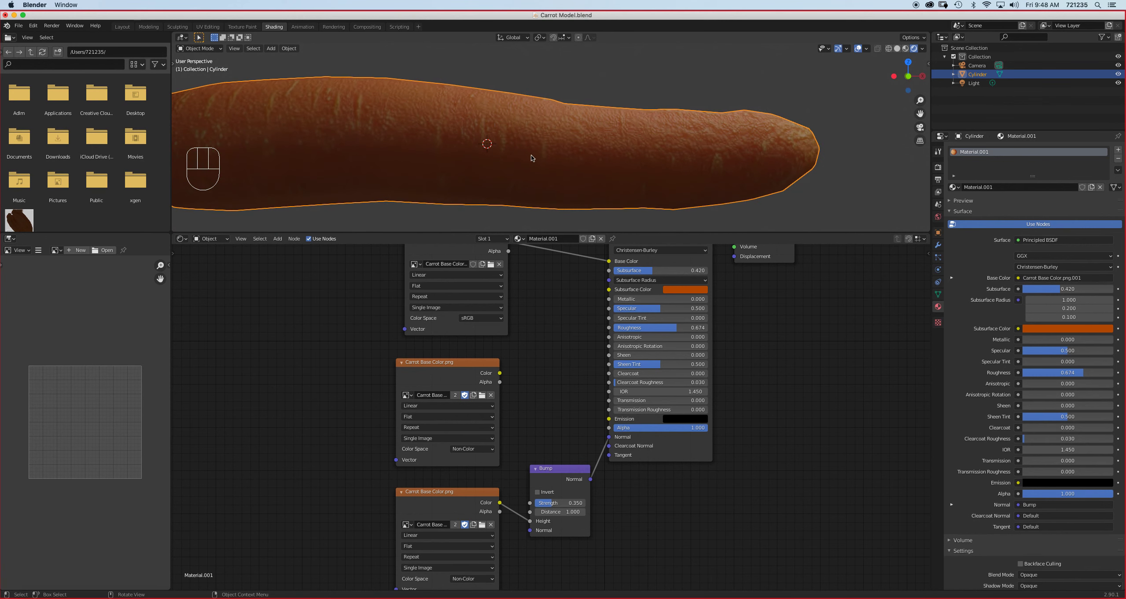
Enable Invert on the Bump node and set its strength to 0.183
left_click(537, 492)
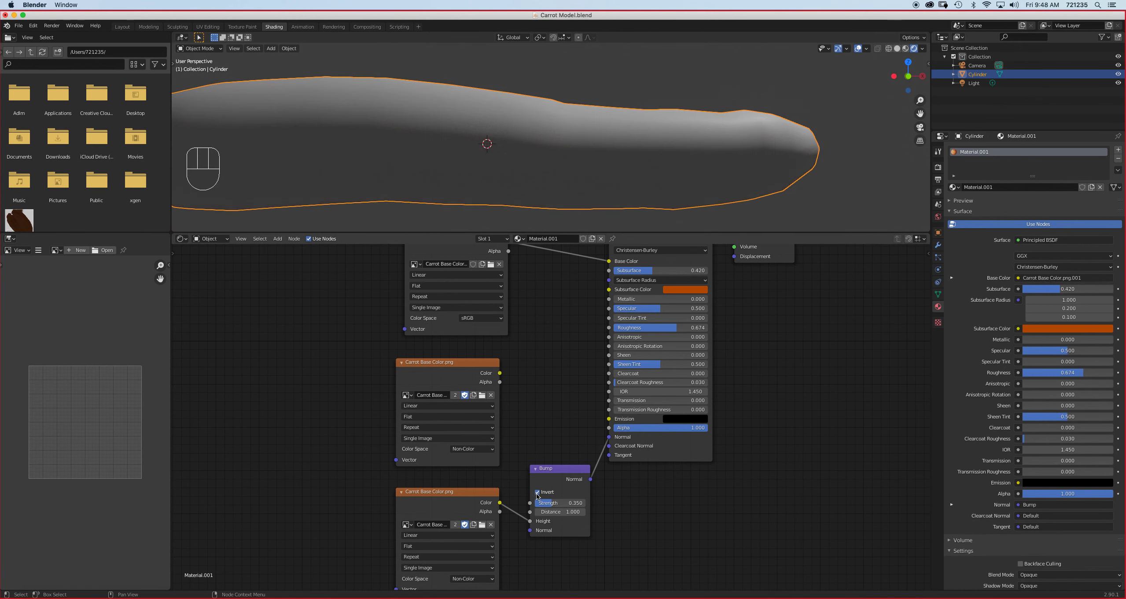
middle_click_drag(627, 116, 632, 138)
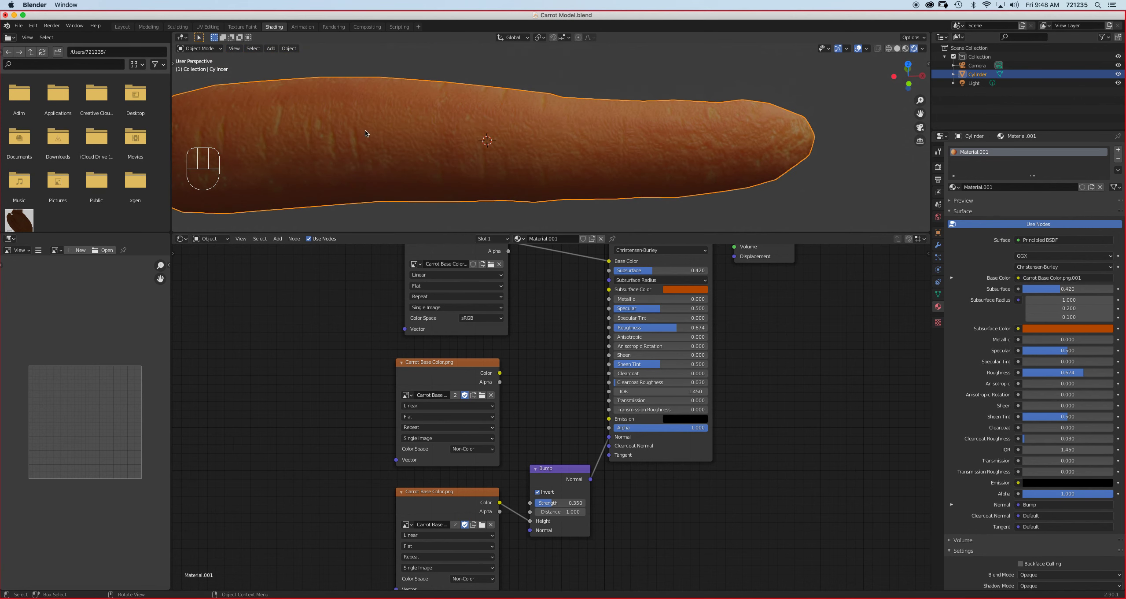
left_click_drag(558, 503, 549, 503)
scroll(583, 151, "down", 3)
middle_click_drag(605, 141, 569, 153)
Insert a ColorRamp node between the middle texture's Color and the Principled BSDF's Roughness, and space the two nodes apart
left_click_drag(453, 364, 426, 362)
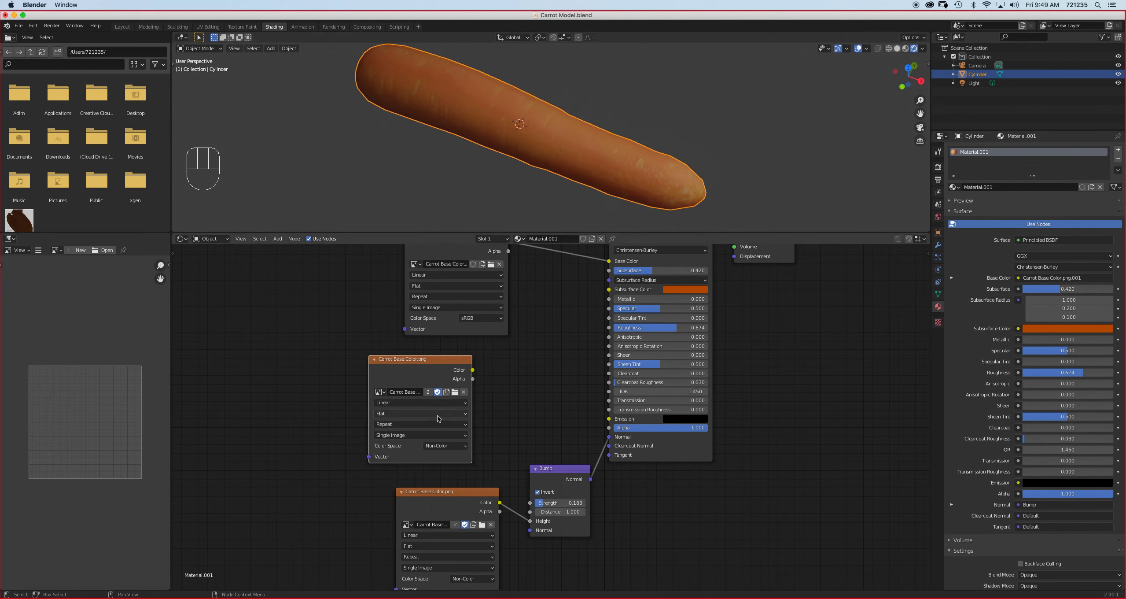
key("shift+a")
mouse_move(504, 404)
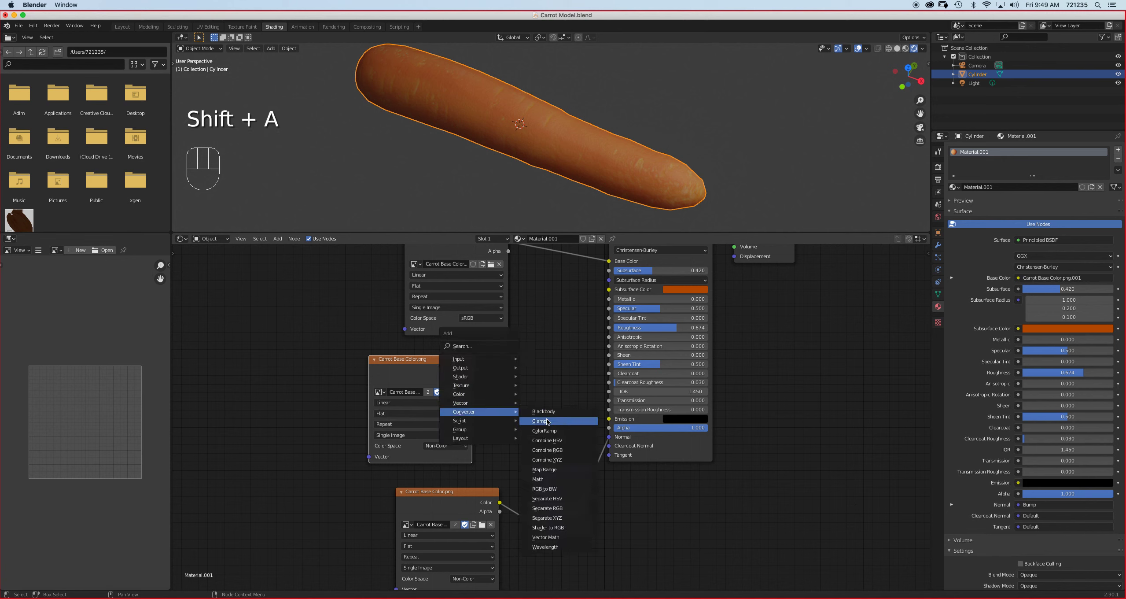
left_click(554, 430)
left_click(484, 343)
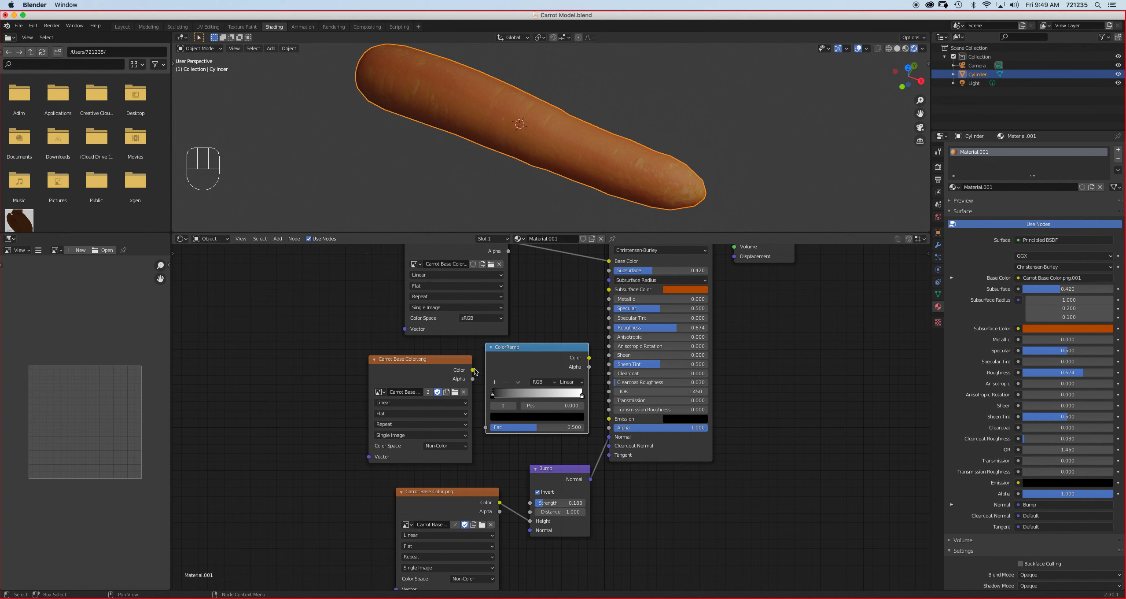
left_click_drag(472, 370, 494, 430)
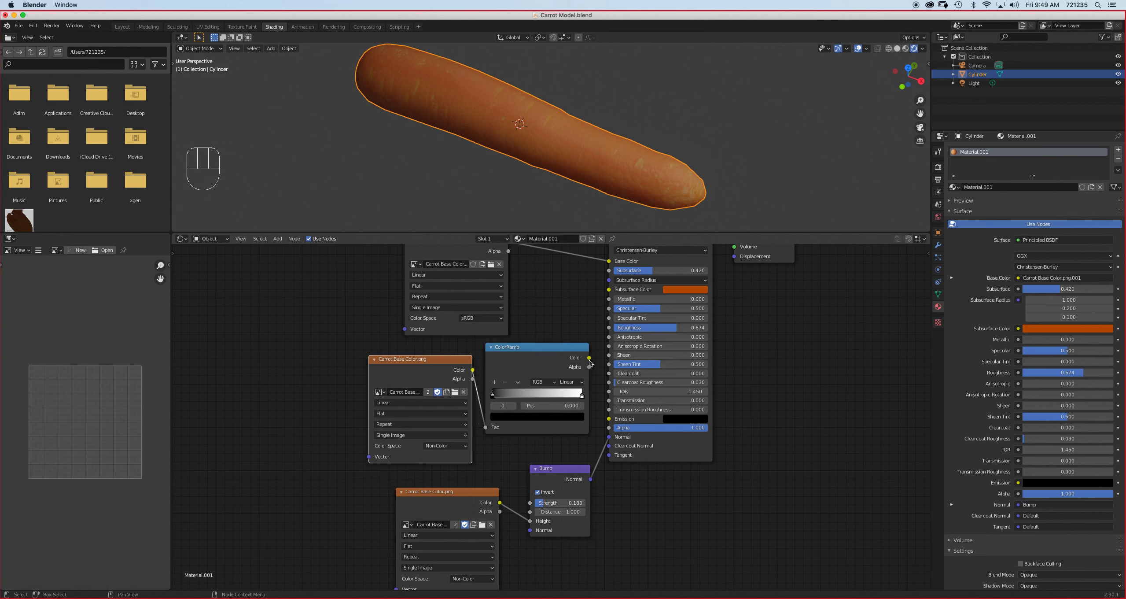
left_click_drag(589, 357, 608, 328)
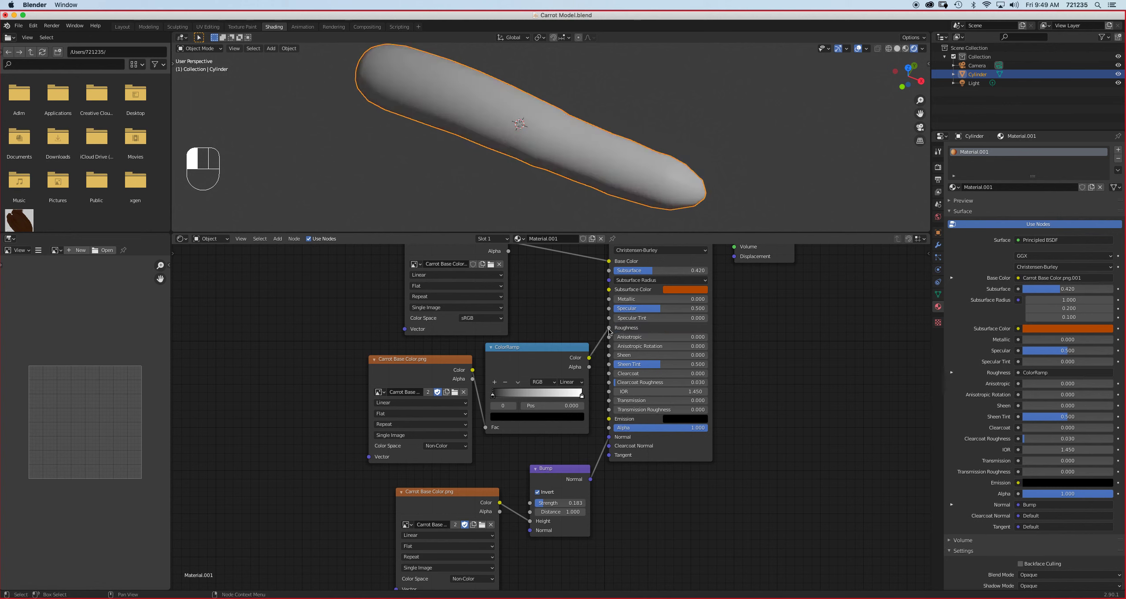
scroll(593, 160, "up", 4)
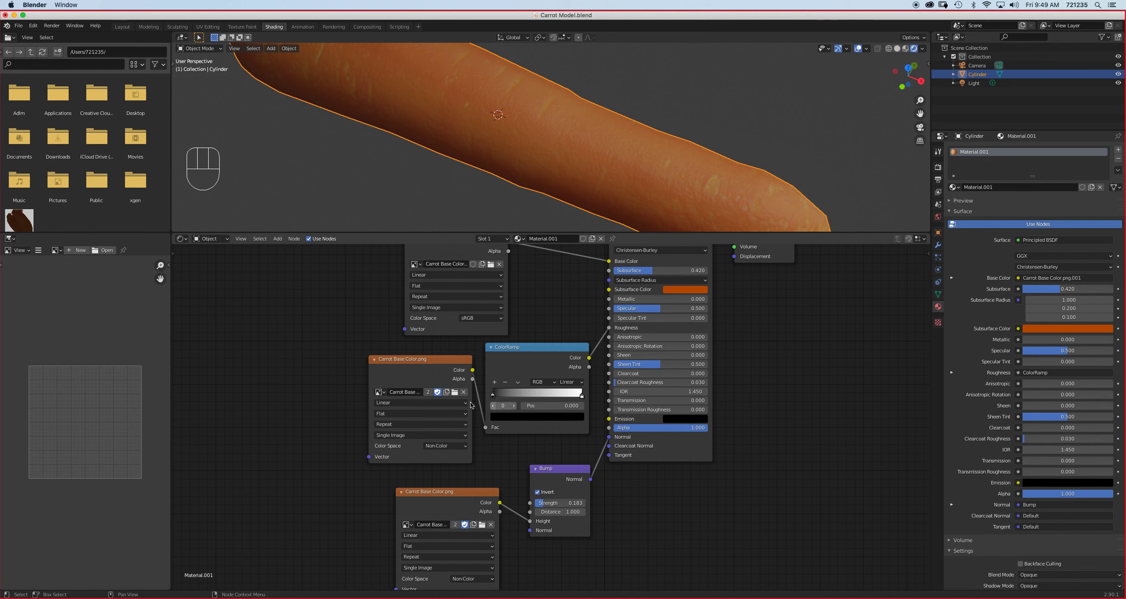
left_click_drag(463, 359, 433, 370)
left_click_drag(588, 352, 567, 354)
Try different positions for the ColorRamp's black and white stops to compare the roughness contrast
mouse_move(559, 395)
left_mouse_down()
mouse_move(450, 400)
mouse_move(577, 400)
left_mouse_up()
left_click_drag(455, 399, 490, 398)
scroll(490, 398, "up", 6)
left_click_drag(456, 386, 458, 384)
left_click_drag(458, 384, 450, 390)
mouse_move(593, 391)
left_mouse_down()
mouse_move(442, 393)
mouse_move(611, 391)
left_mouse_up()
left_click(447, 391)
Move the ColorRamp's white stop slightly inward from its end and check the highlights on the carrot
middle_click_drag(662, 136, 536, 163)
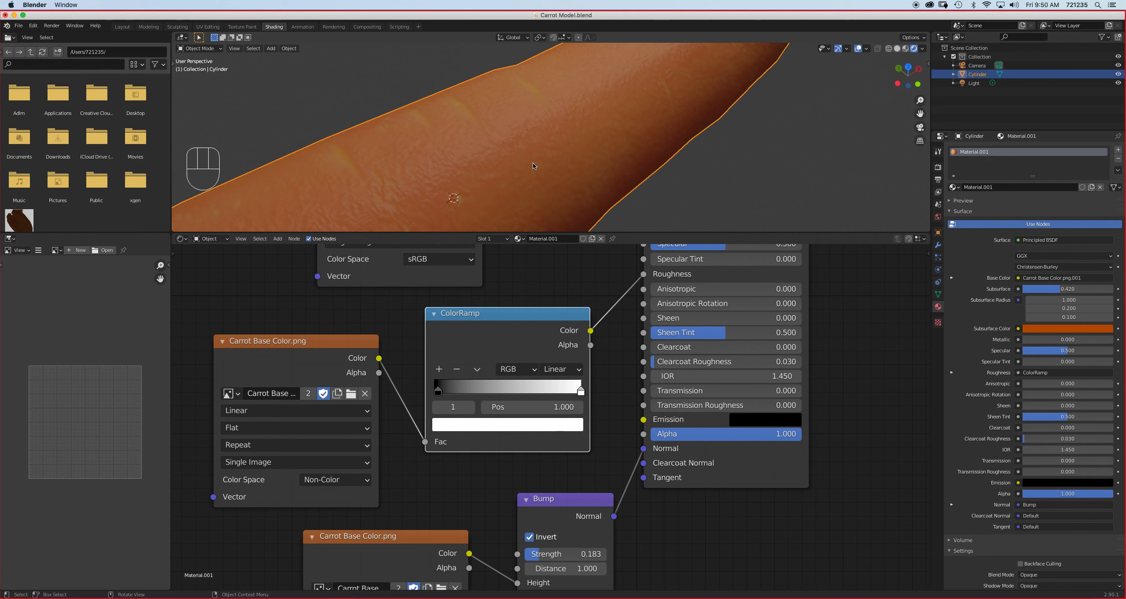
left_click_drag(581, 392, 556, 393)
middle_click_drag(568, 150, 499, 163)
Return to the Texture Paint workspace and set the brush texture's mapping to Tiled
left_click(249, 27)
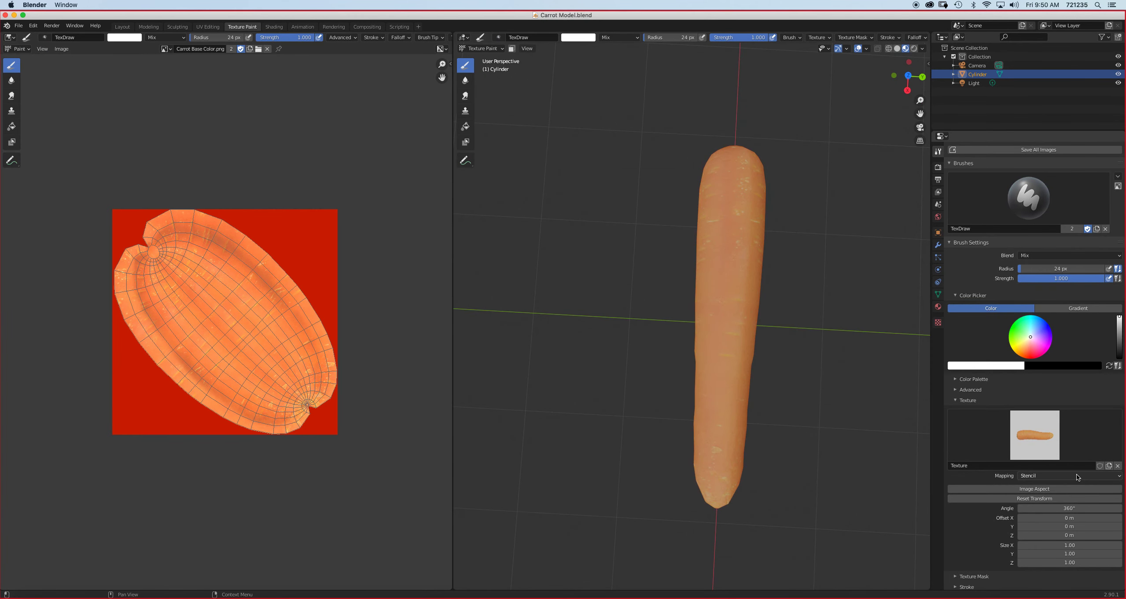
left_click(1067, 475)
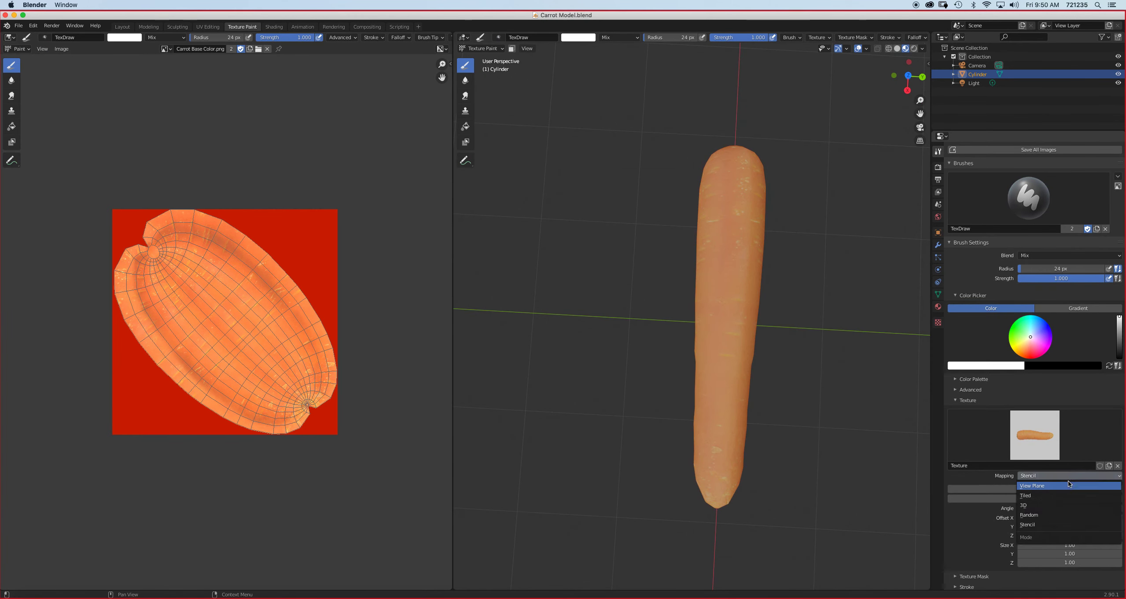
left_click(1059, 498)
scroll(225, 322, "up", 3)
middle_click_drag(739, 427, 711, 367)
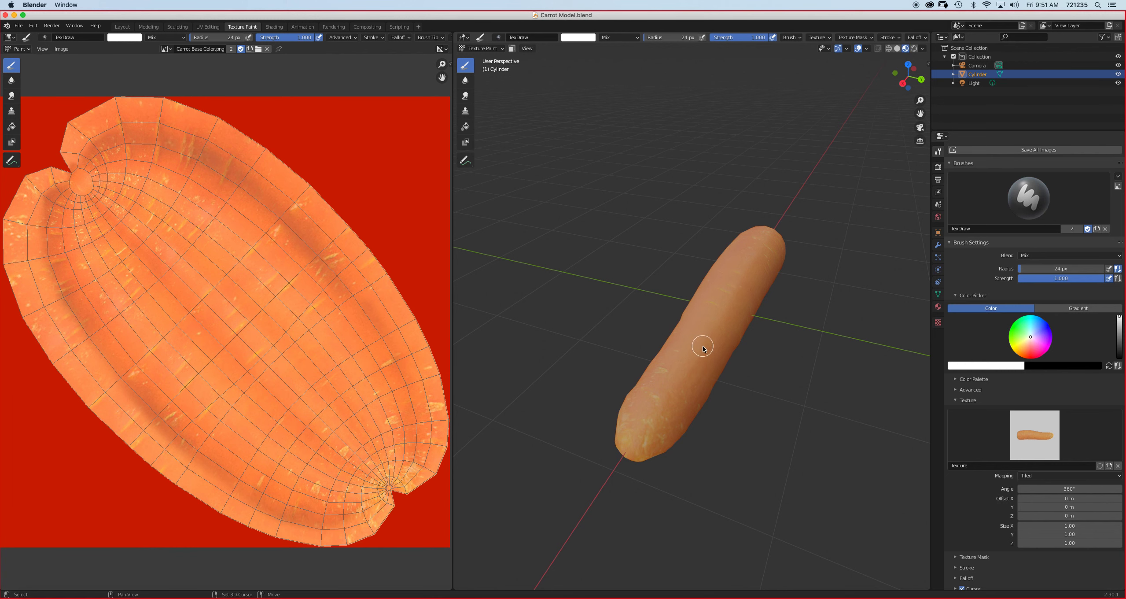
middle_click_drag(702, 349, 722, 320, "shift")
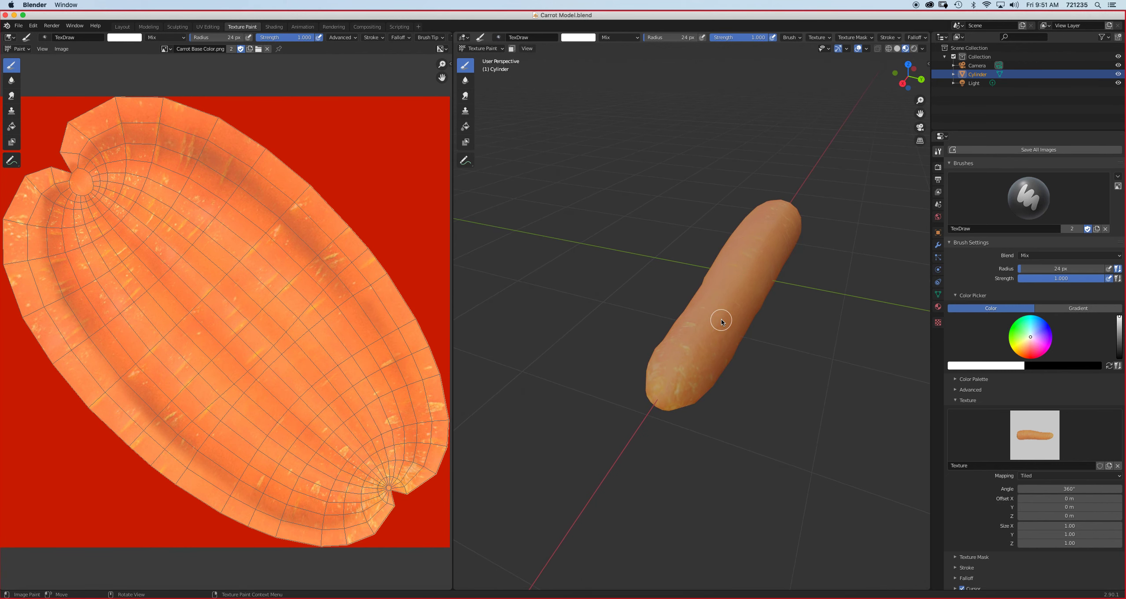